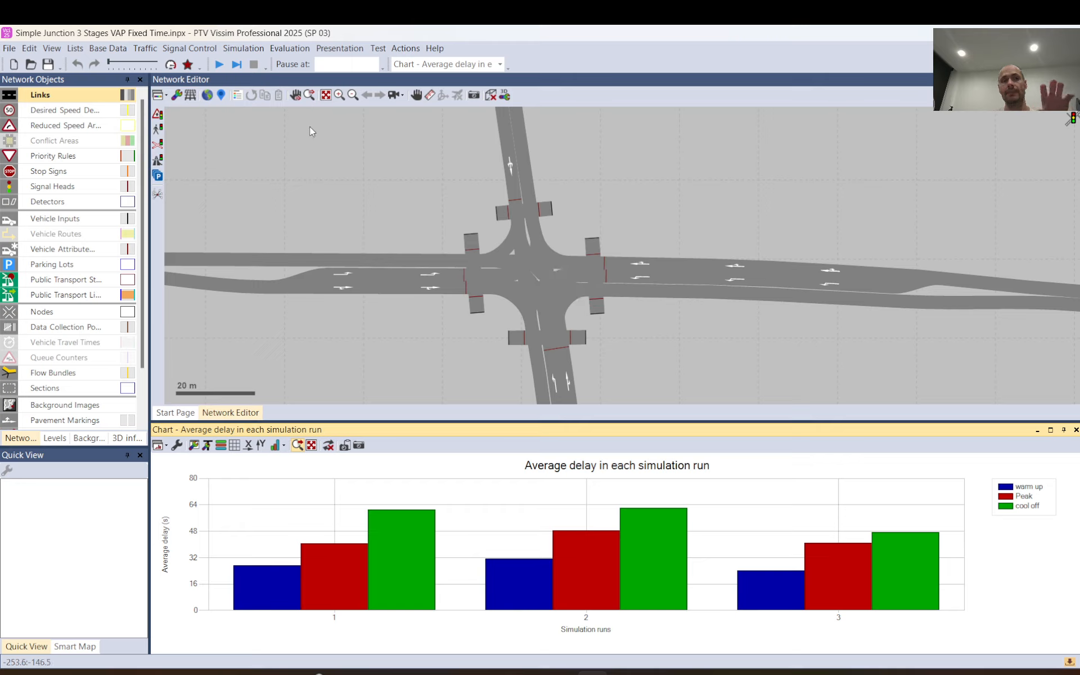
Examine the number of runs in the simulation parameters and close them without changes.
left_click(248, 63)
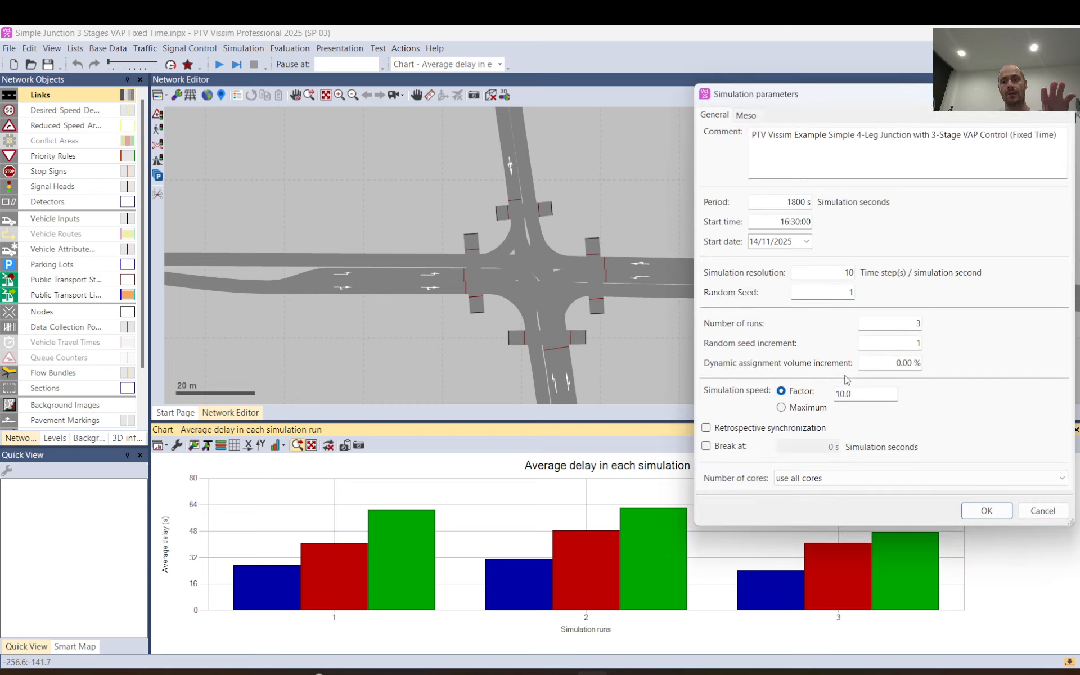
left_click_drag(902, 323, 938, 323)
left_click(1042, 510)
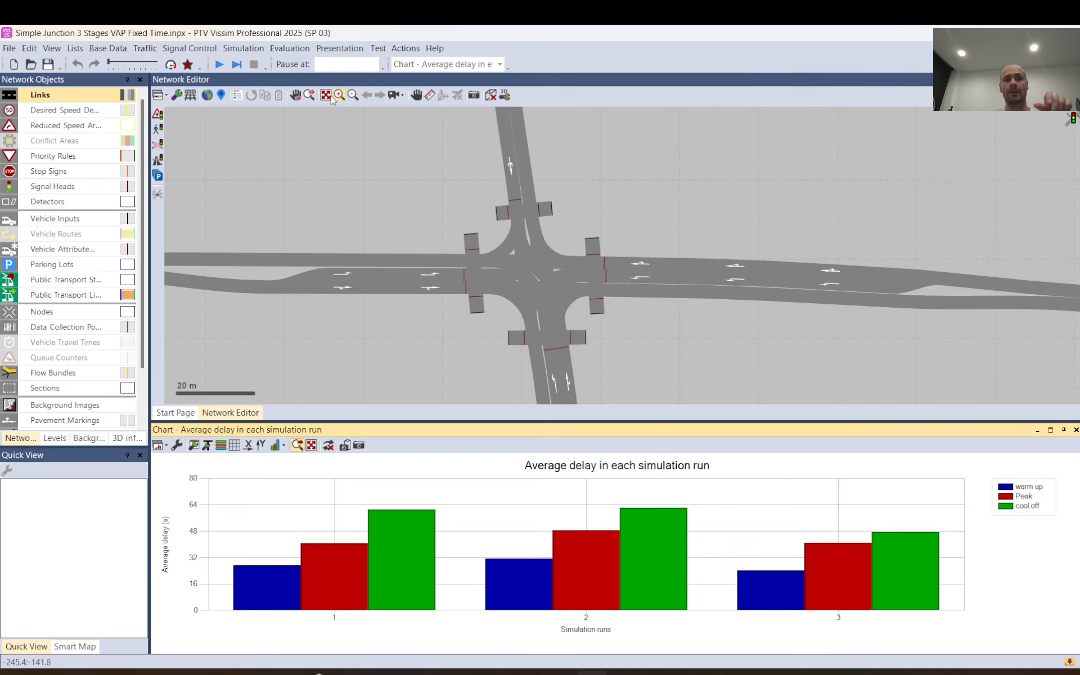
Review the collection times and interval for Vehicle network performance in the evaluation configuration's result attributes.
left_click(291, 49)
left_click(291, 48)
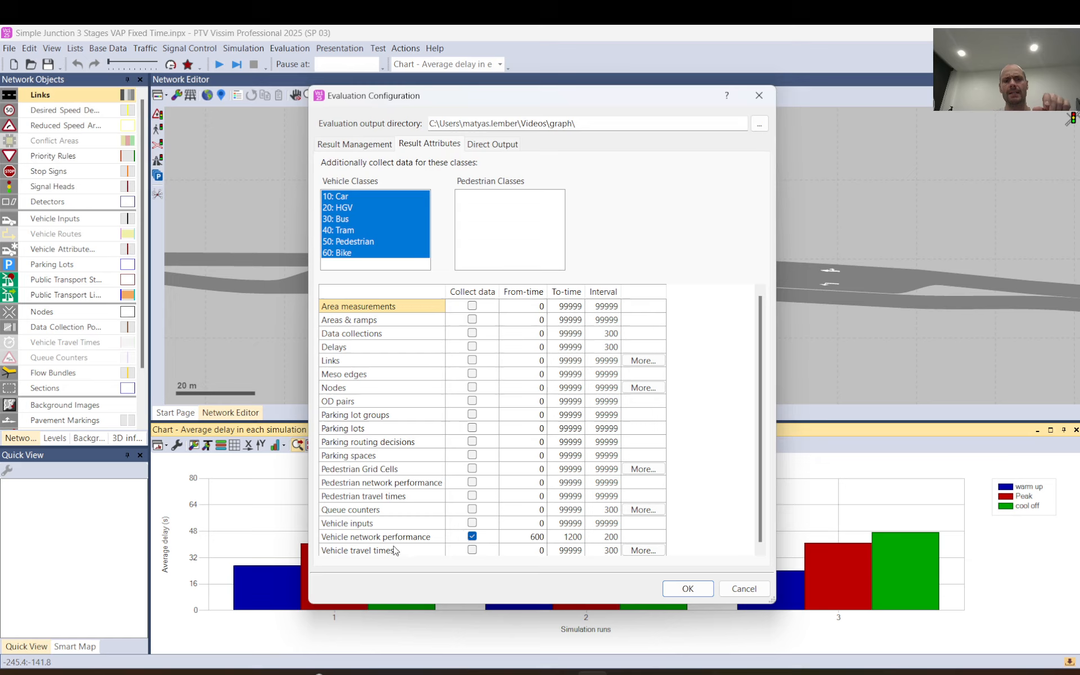
left_click(383, 540)
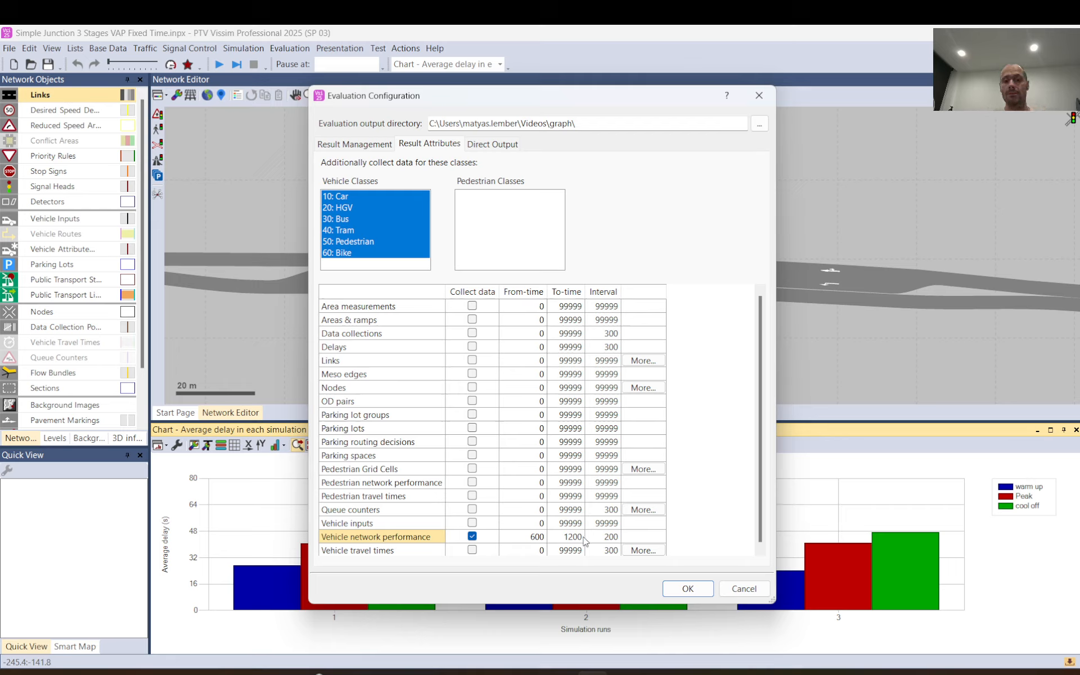
left_click_drag(567, 537, 614, 531)
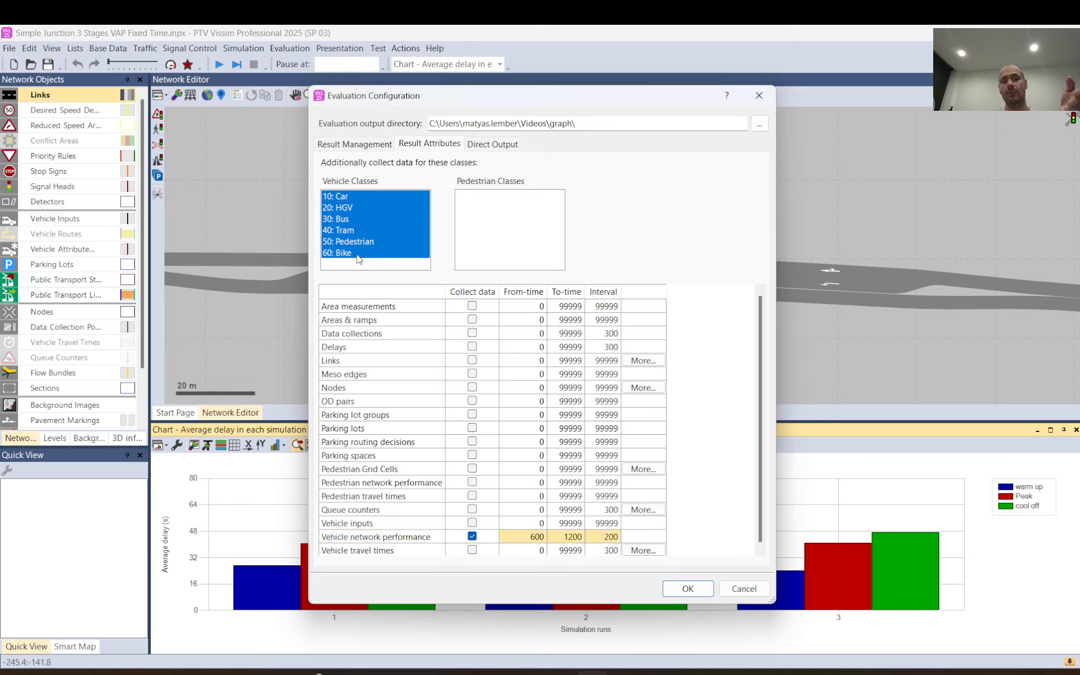
left_click(685, 586)
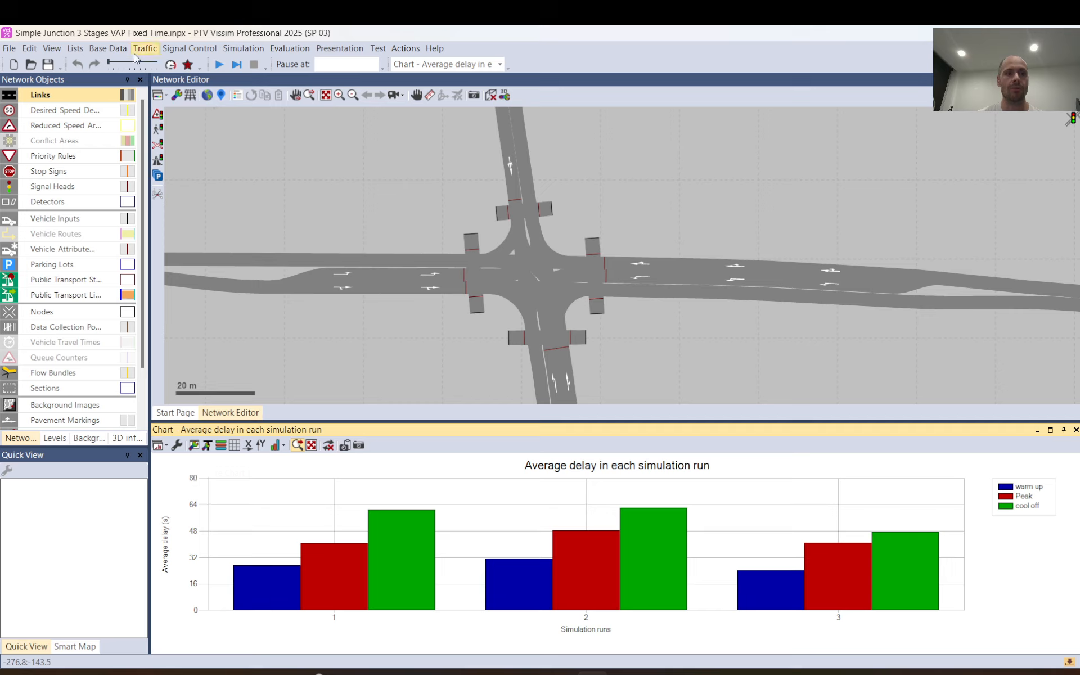
Start creating a new chart with Column as the chart type.
left_click(52, 49)
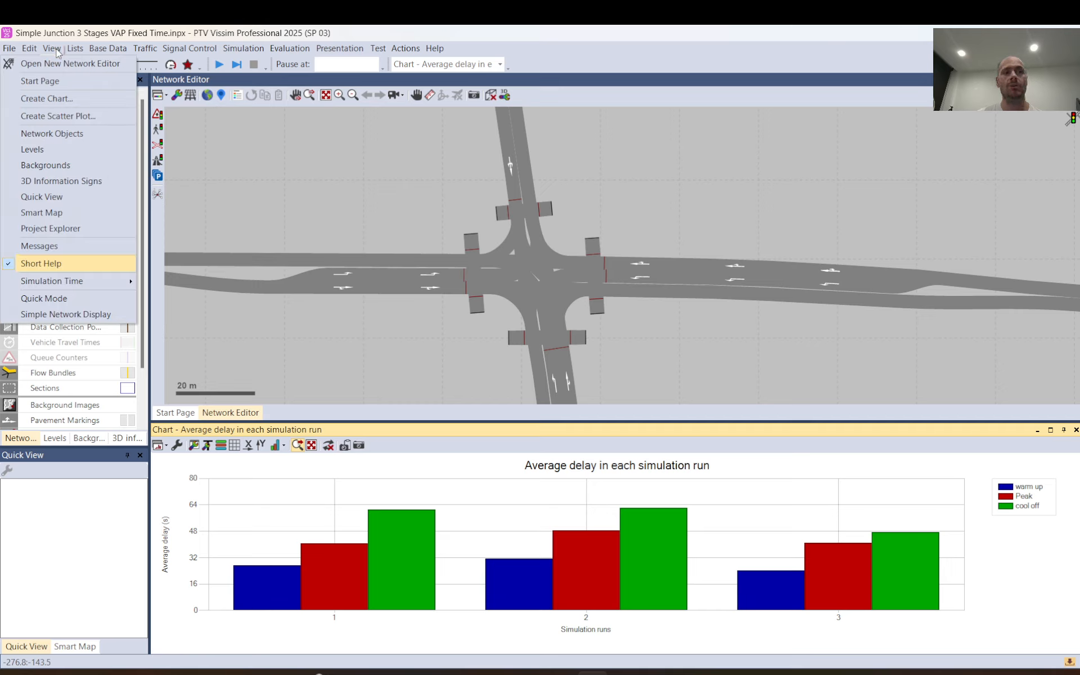
left_click(50, 102)
left_click_drag(438, 86, 449, 50)
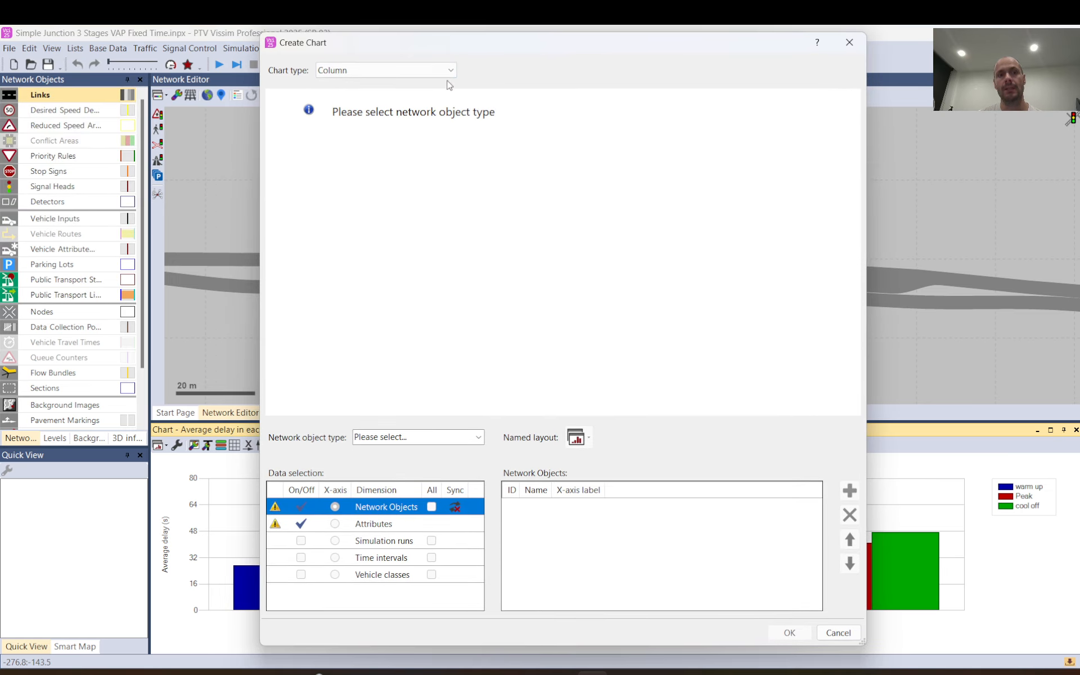
left_click(452, 70)
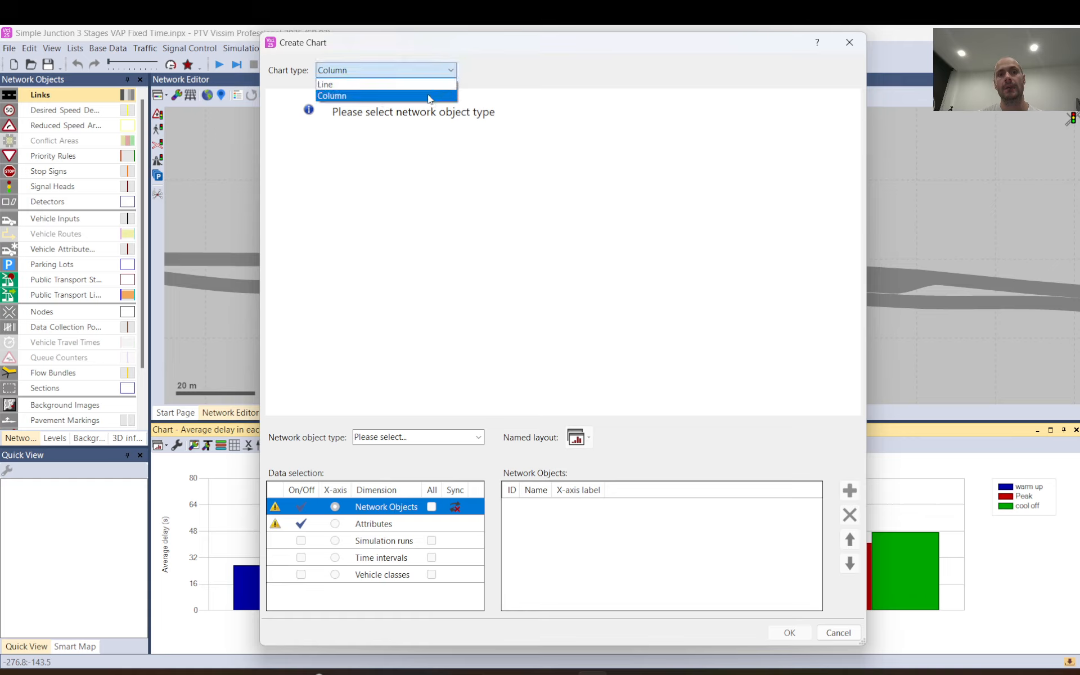
left_click(429, 95)
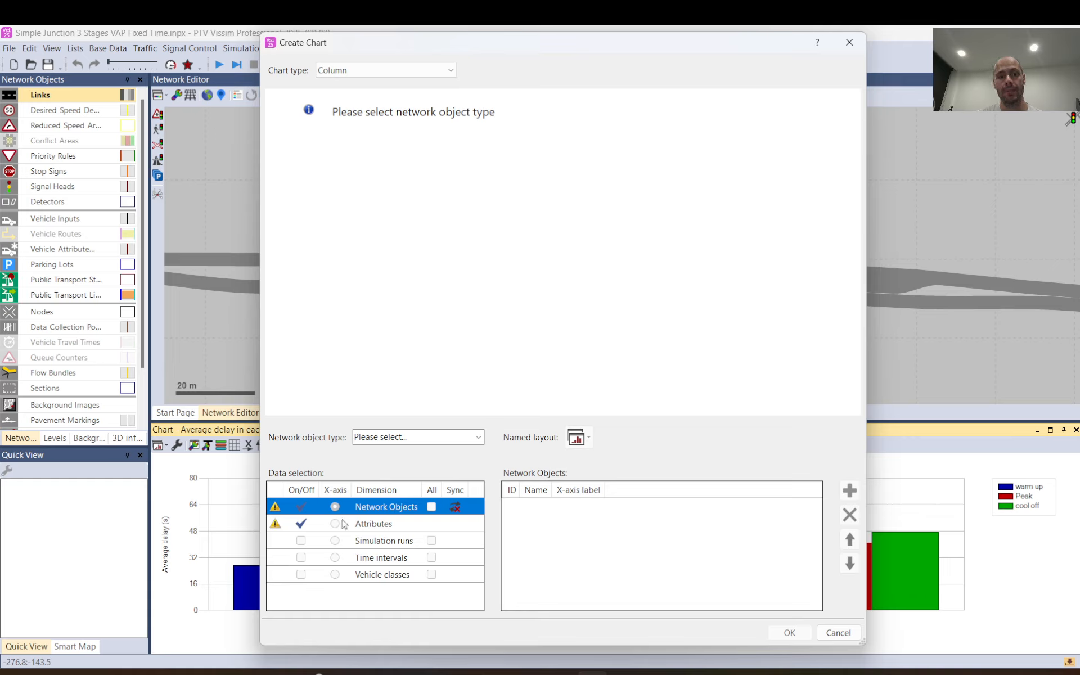
Set the chart's network object type to Vehicle Network Performance Evaluation.
left_click(479, 437)
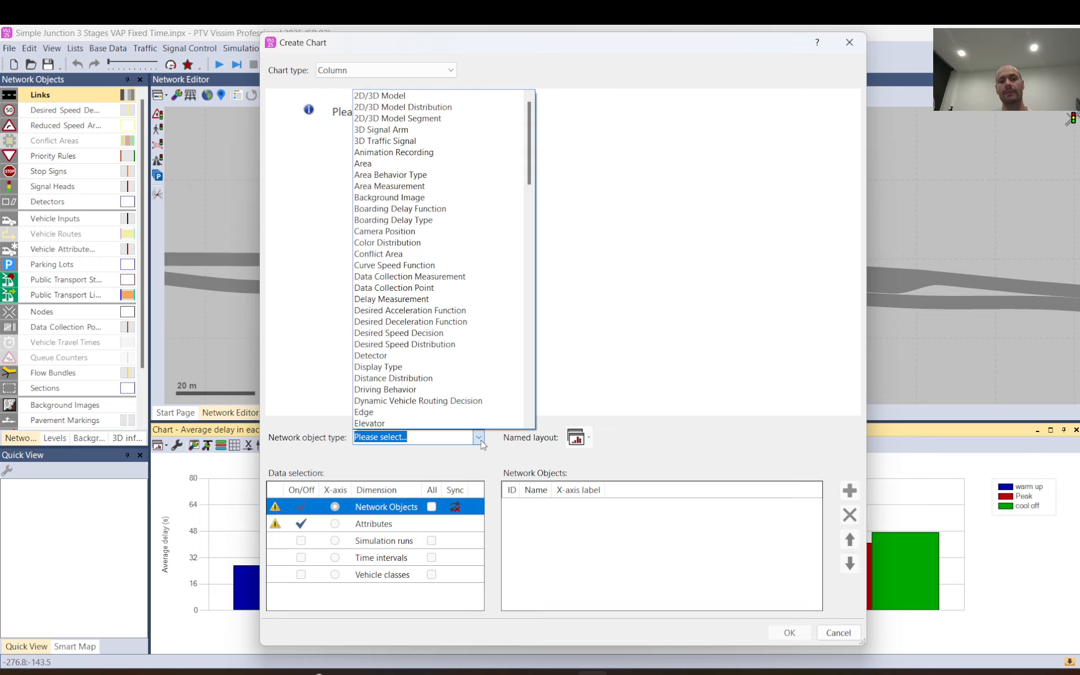
scroll(442, 388, "down", 7)
scroll(442, 389, "down", 20)
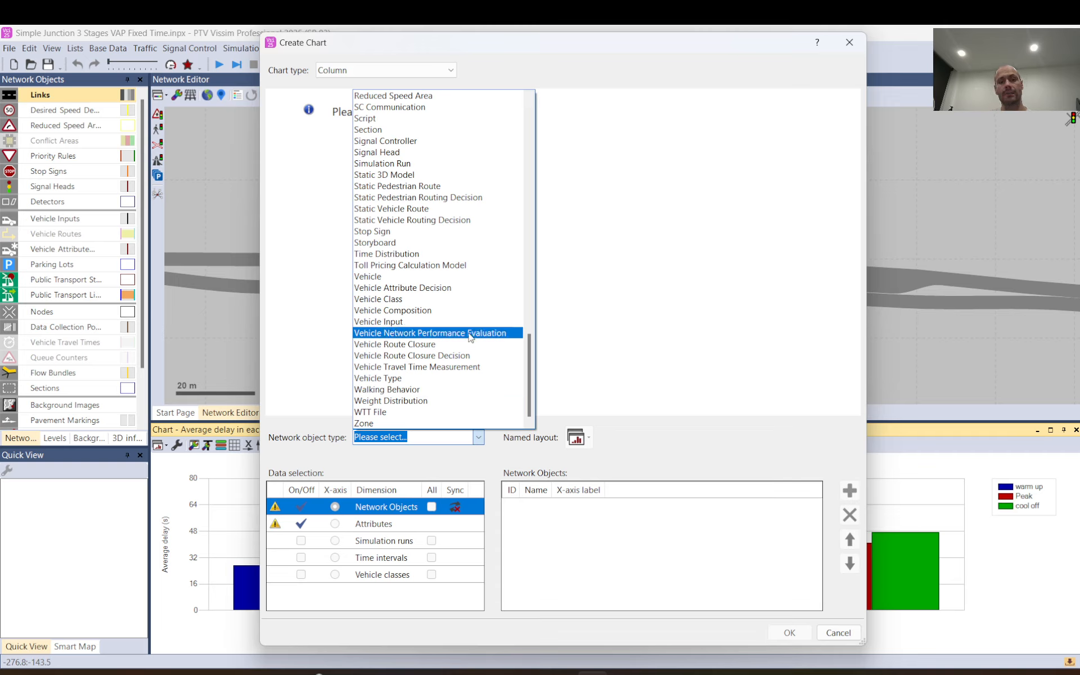
left_click(496, 338)
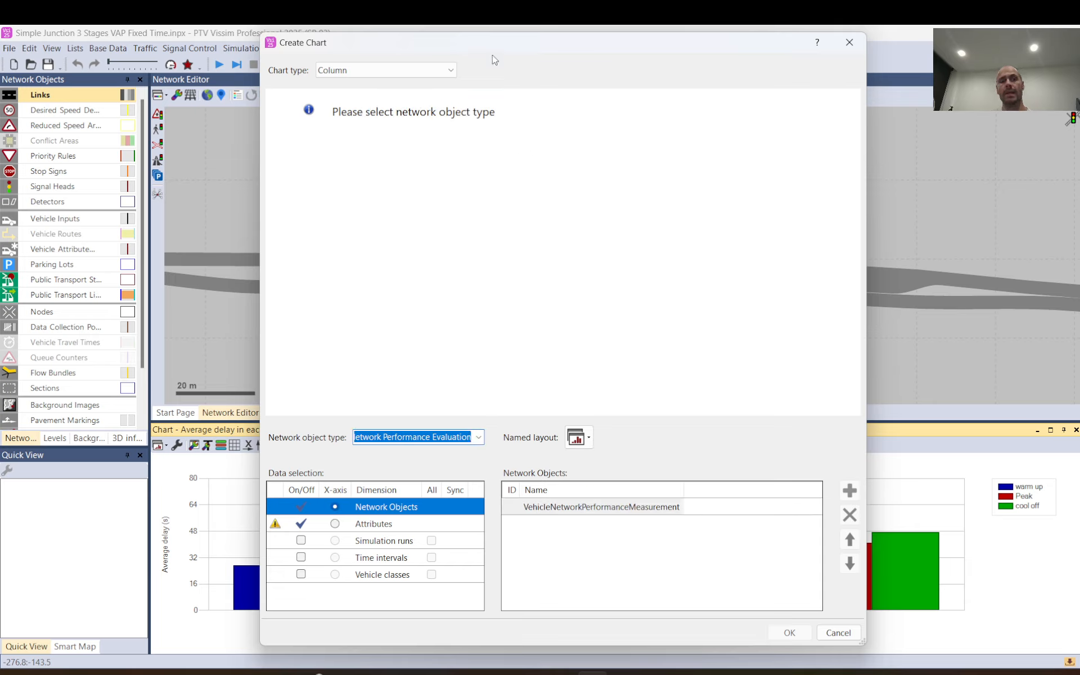
Add a named chart layout called "New chart" alongside the existing Average delay layout.
left_click(589, 438)
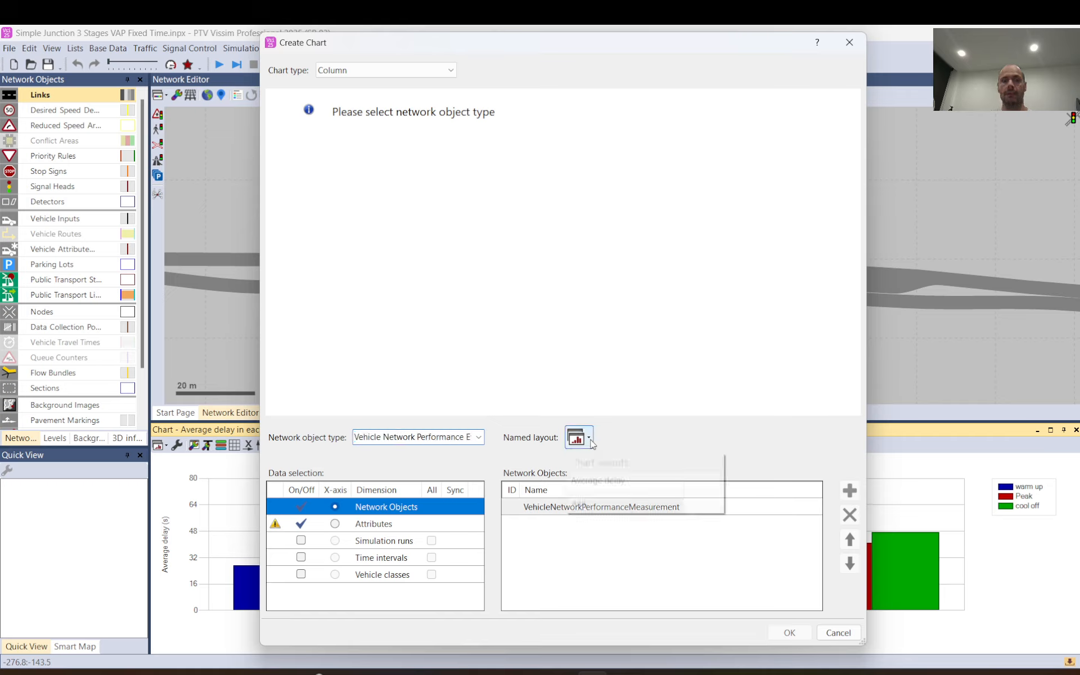
mouse_move(622, 482)
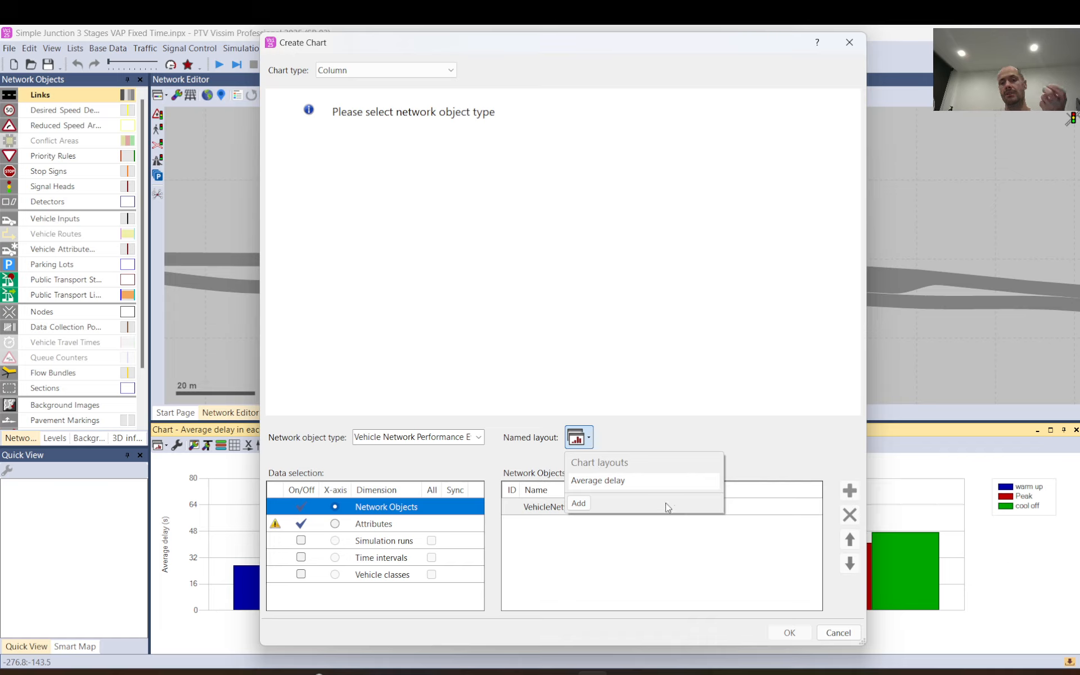
left_click(579, 503)
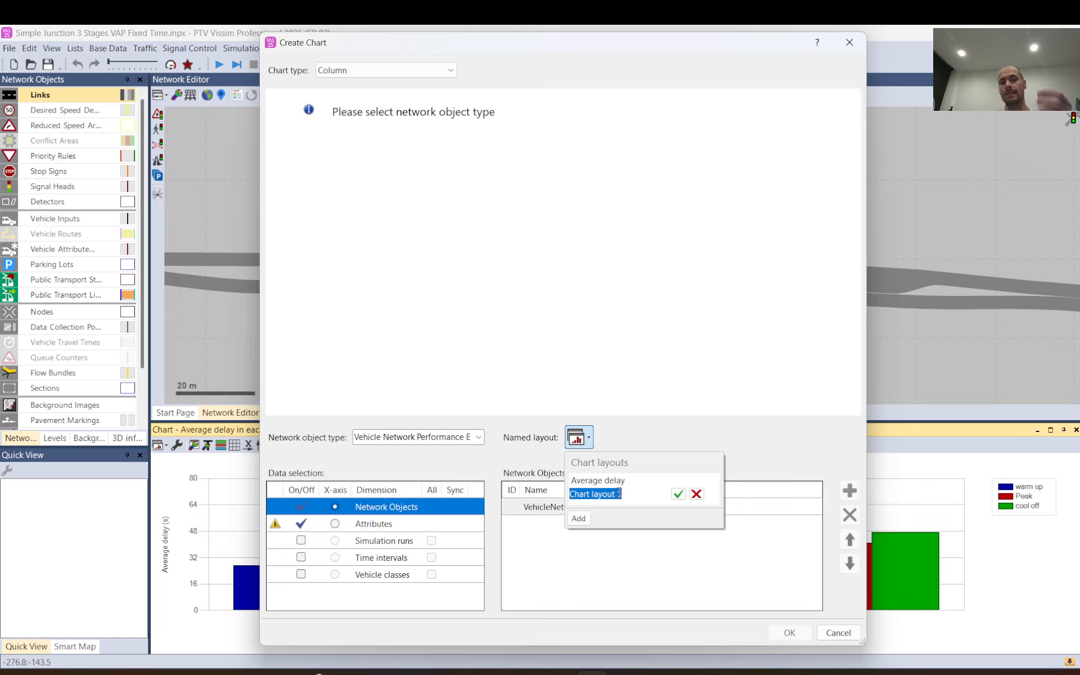
type("New chart")
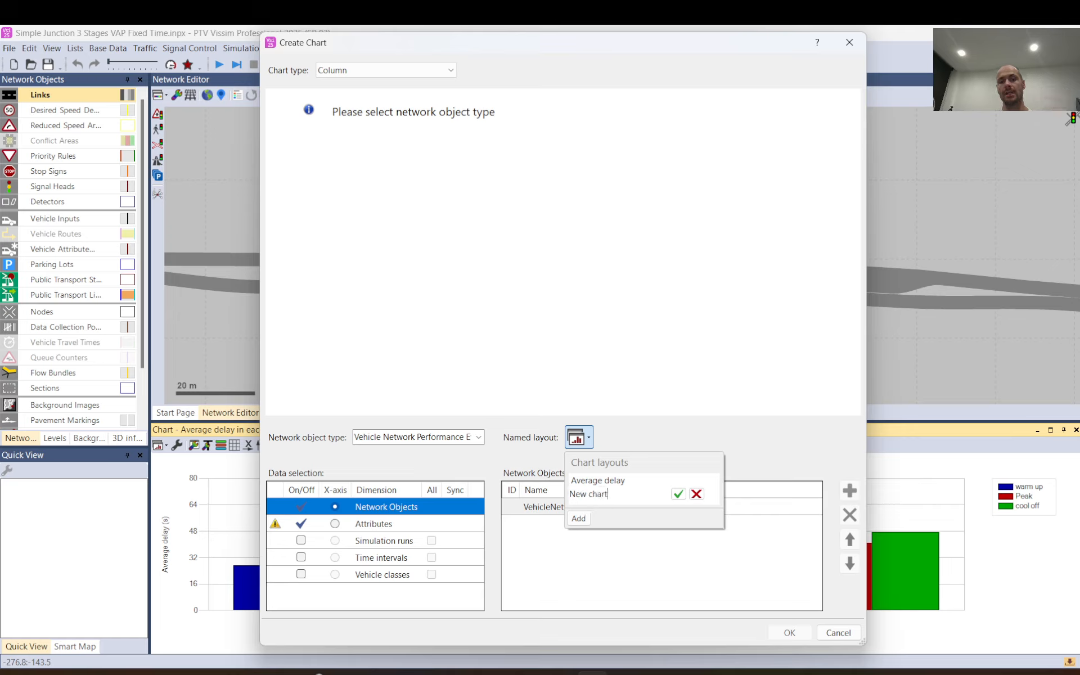
key("Return")
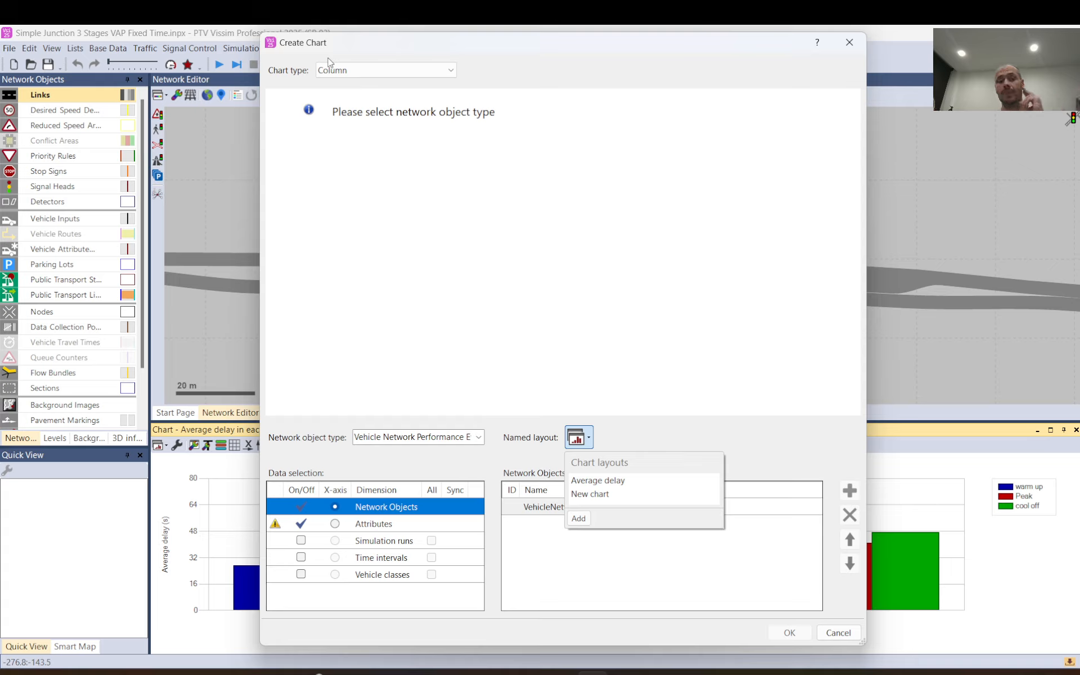
left_click(503, 458)
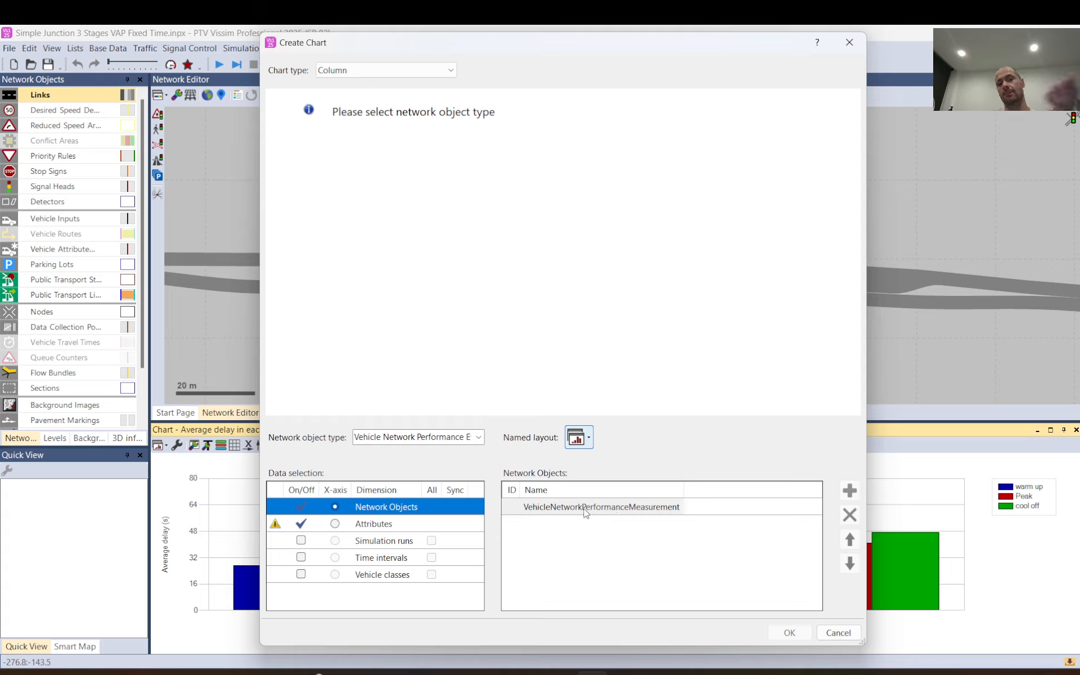
Compare the data selection contents of the Network Objects and Attributes dimensions.
left_click(381, 525)
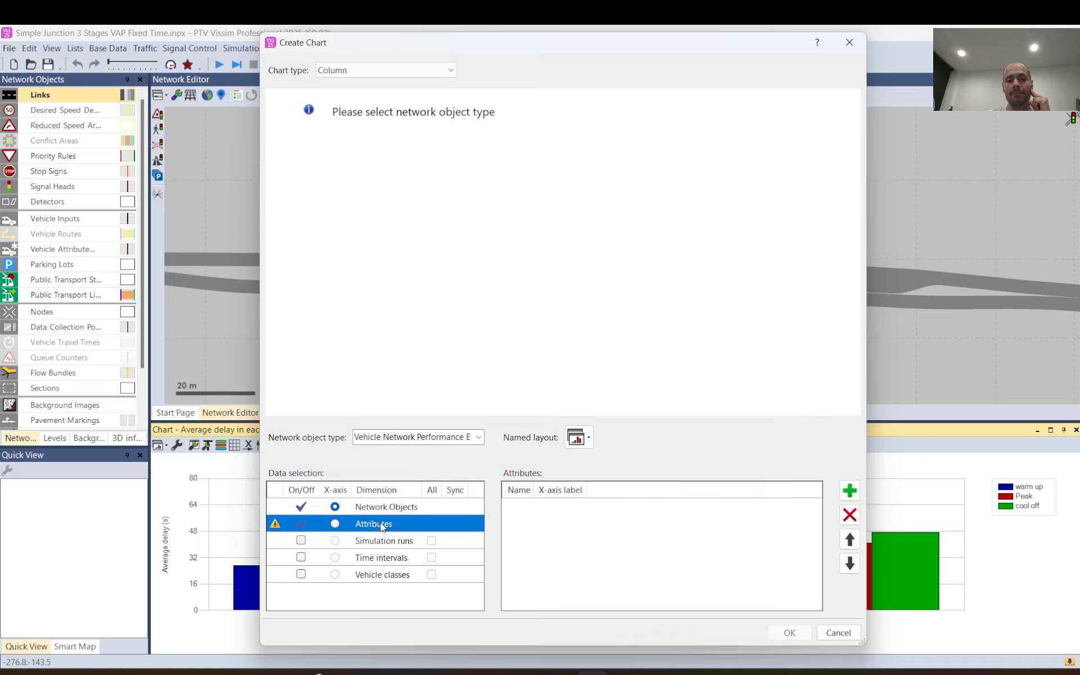
left_click(383, 512)
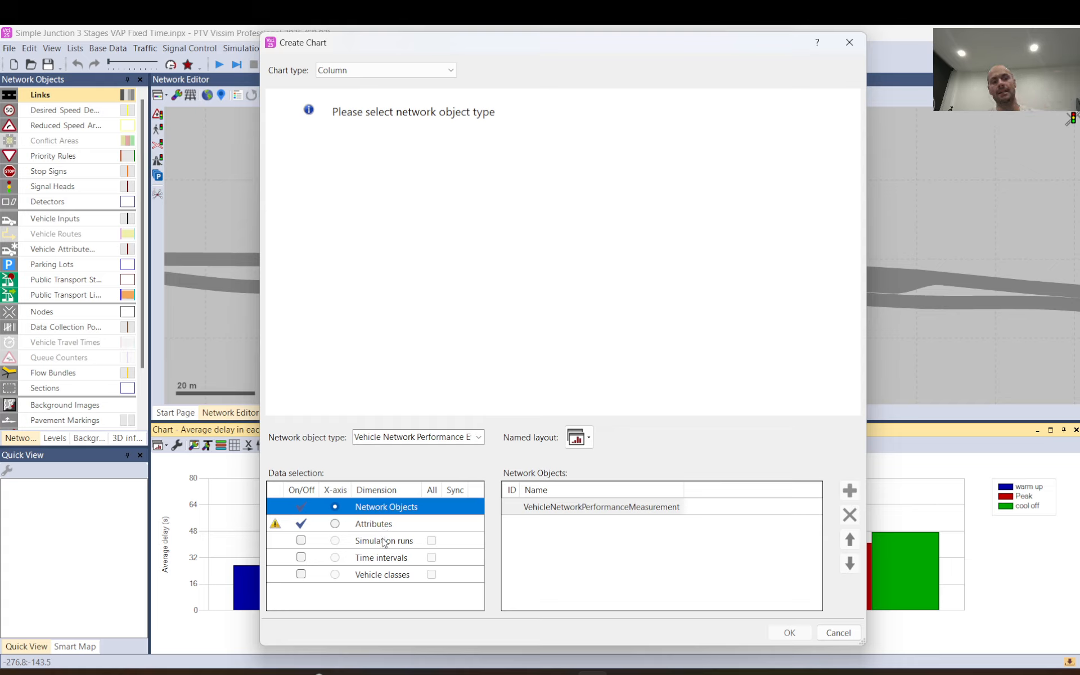
left_click(374, 524)
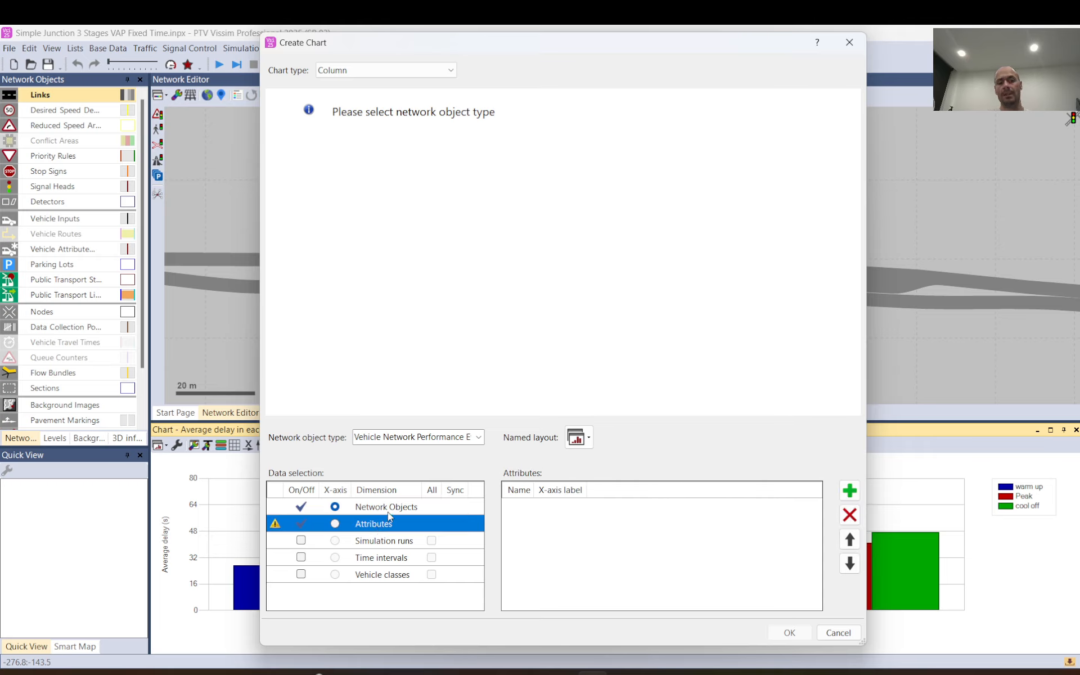
left_click(390, 509)
left_click(389, 524)
left_click(395, 509)
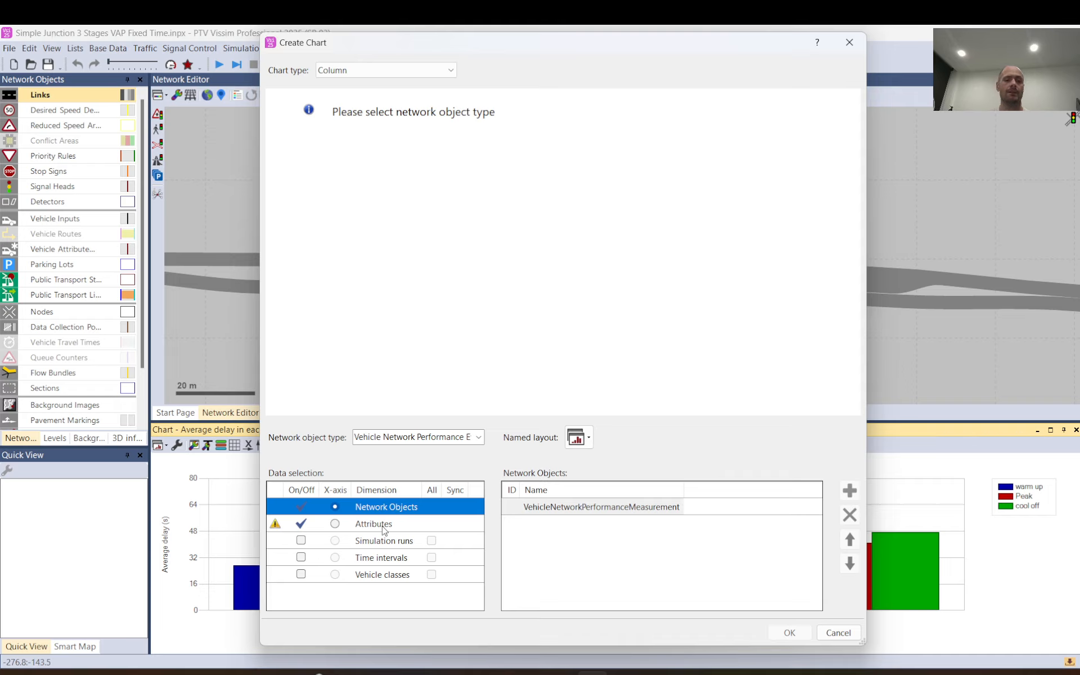
left_click(384, 529)
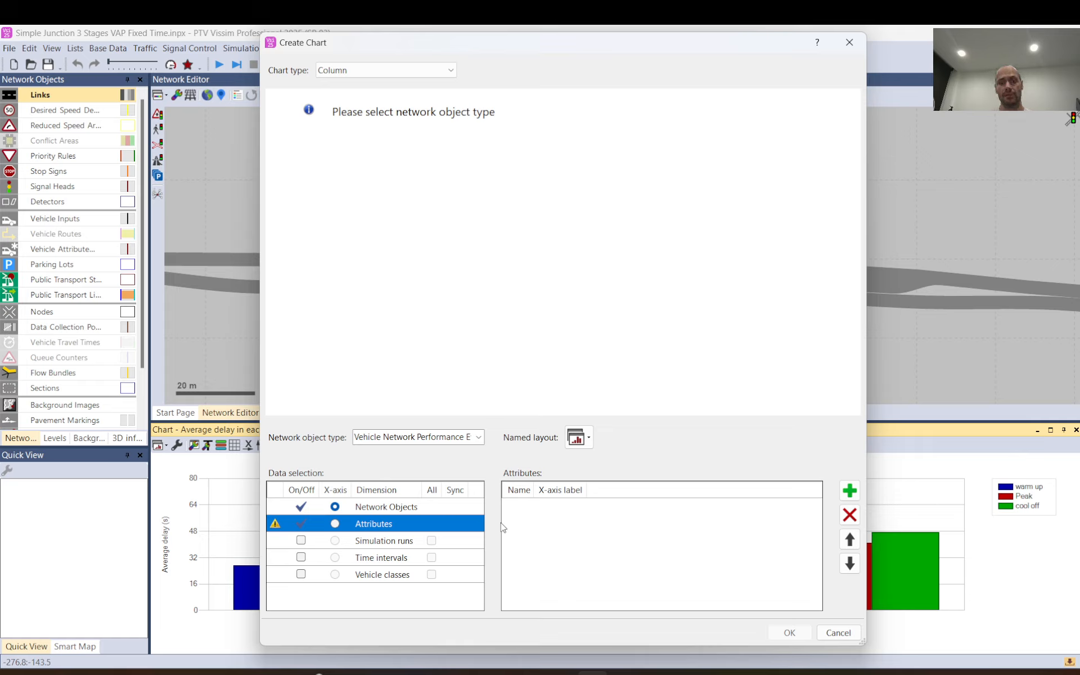
Try the Simulation runs dimension, inspect the Delay (average) sub-attributes it offers, and switch the dimension off again.
left_click(381, 543)
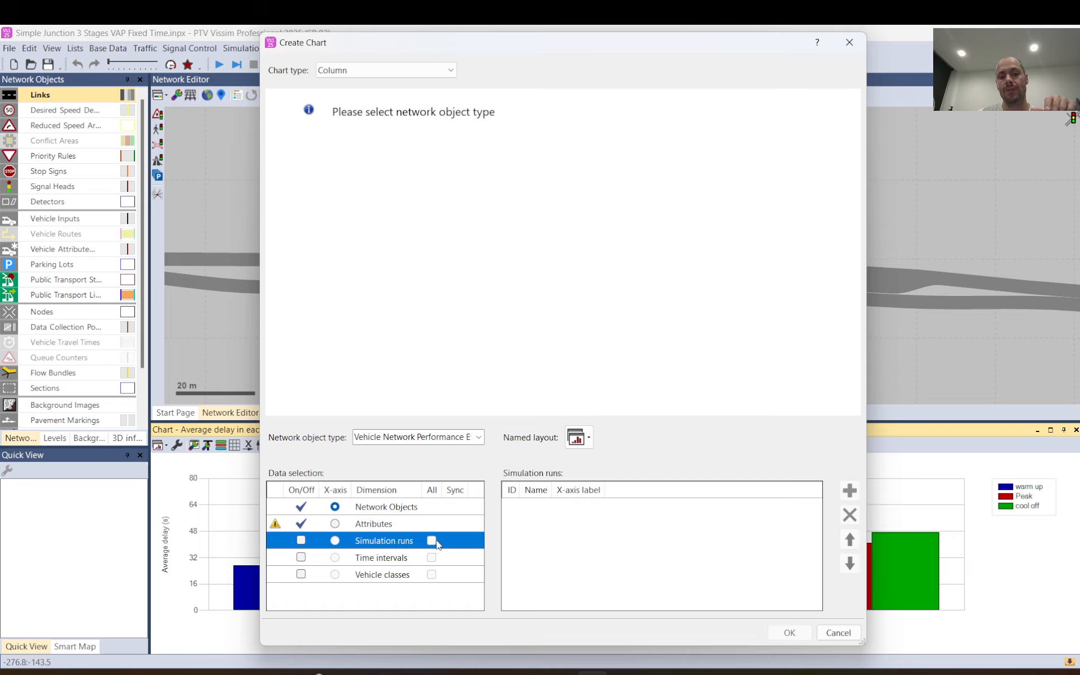
left_click(301, 541)
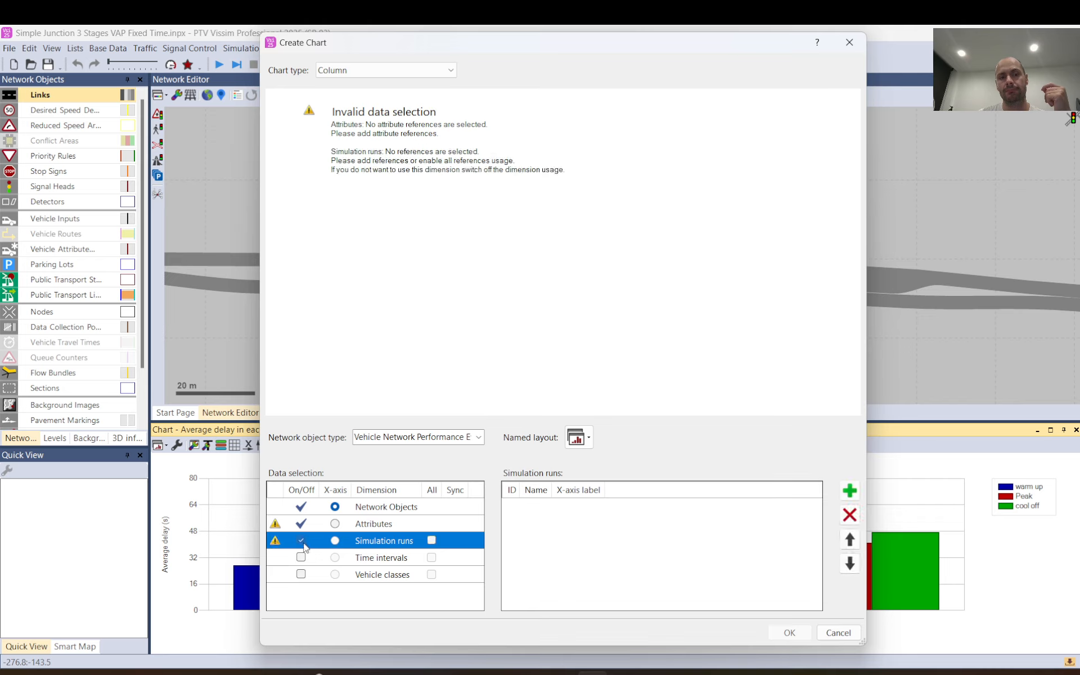
left_click(385, 523)
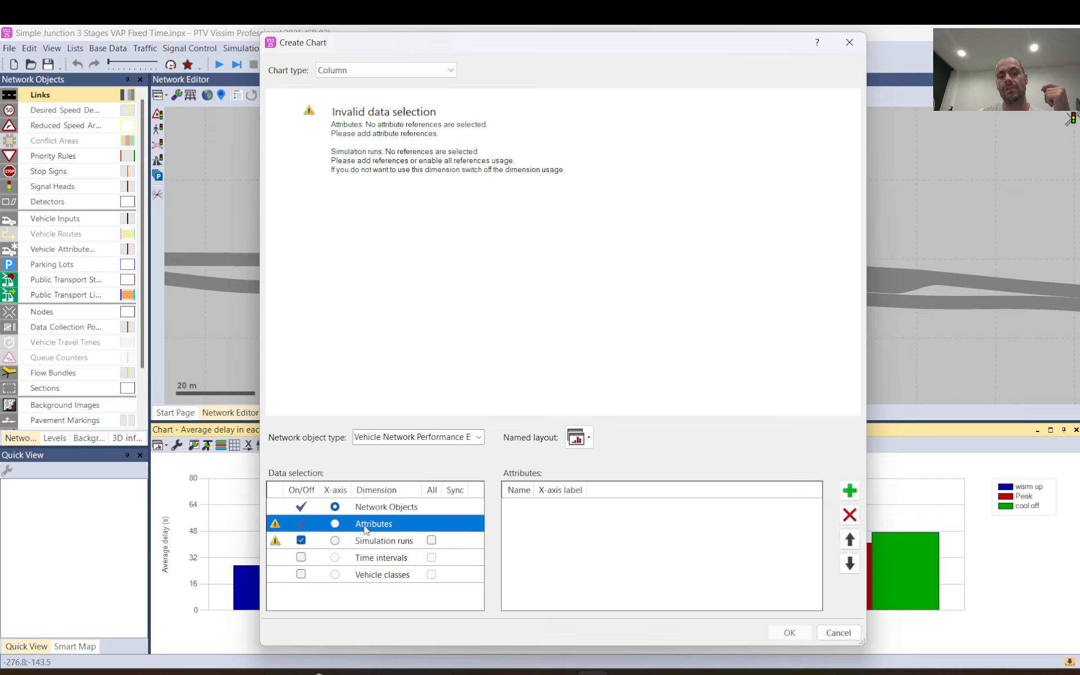
left_click(850, 491)
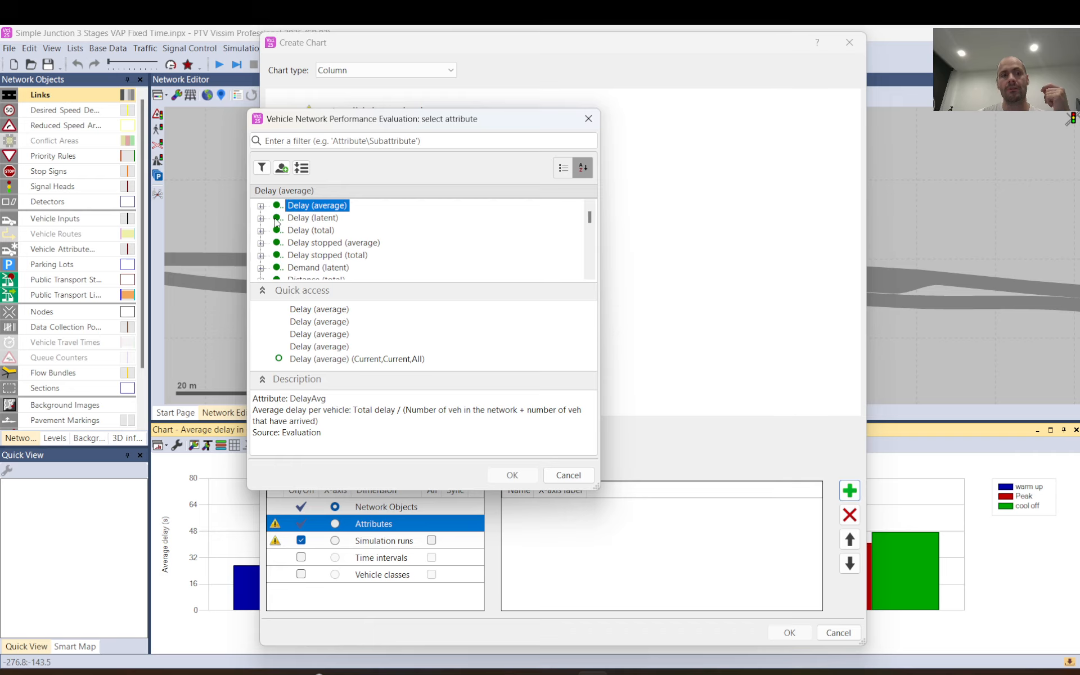
left_click(261, 206)
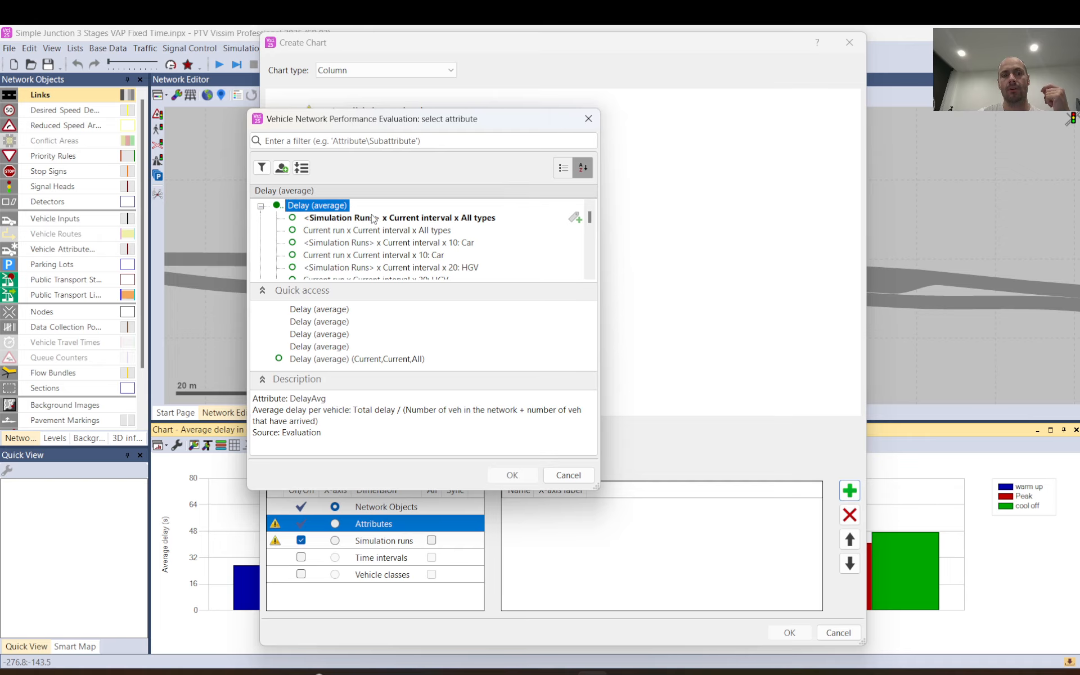
left_click(568, 474)
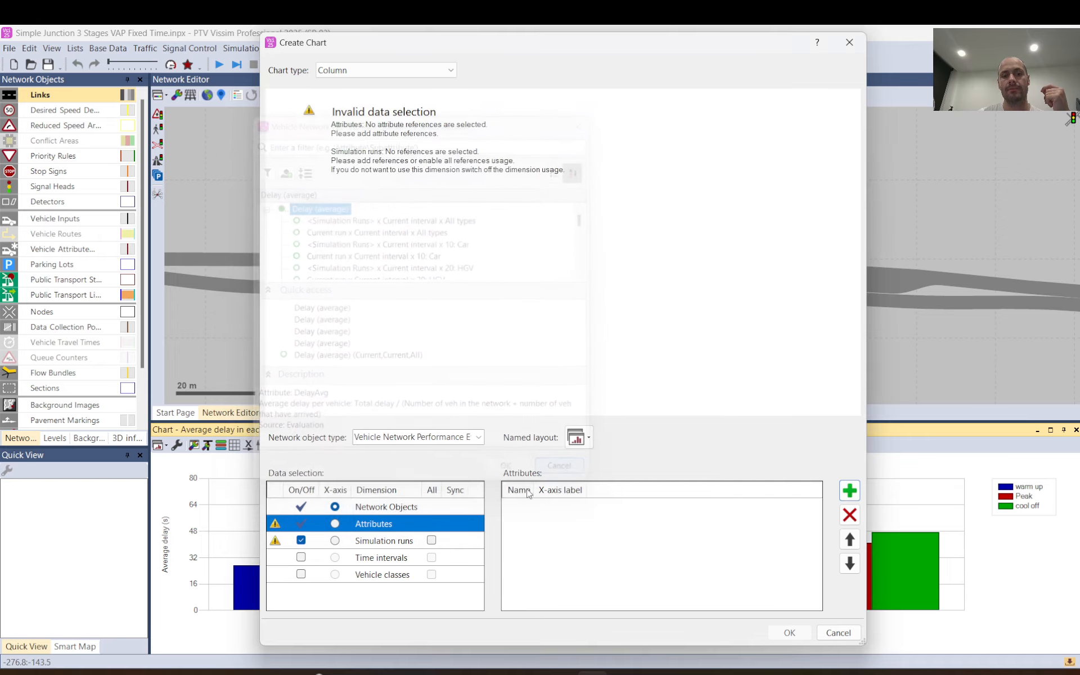
left_click(301, 540)
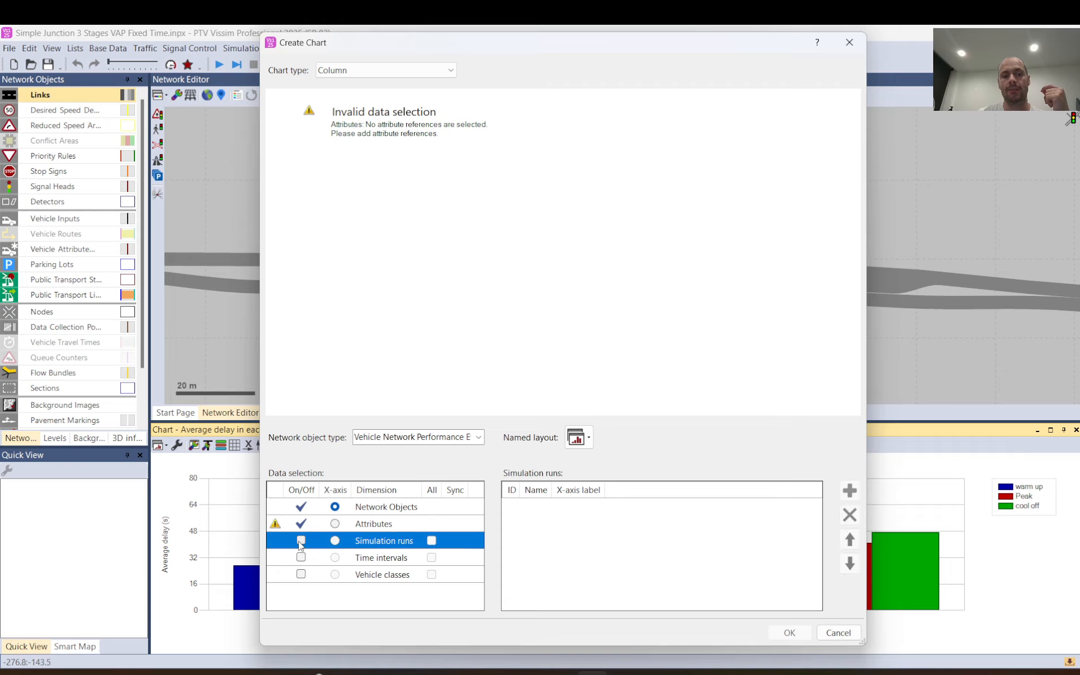
Examine the Delay (average) sub-attributes offered without the Simulation runs dimension, leaving the attribute selection empty.
left_click(380, 524)
left_click(849, 493)
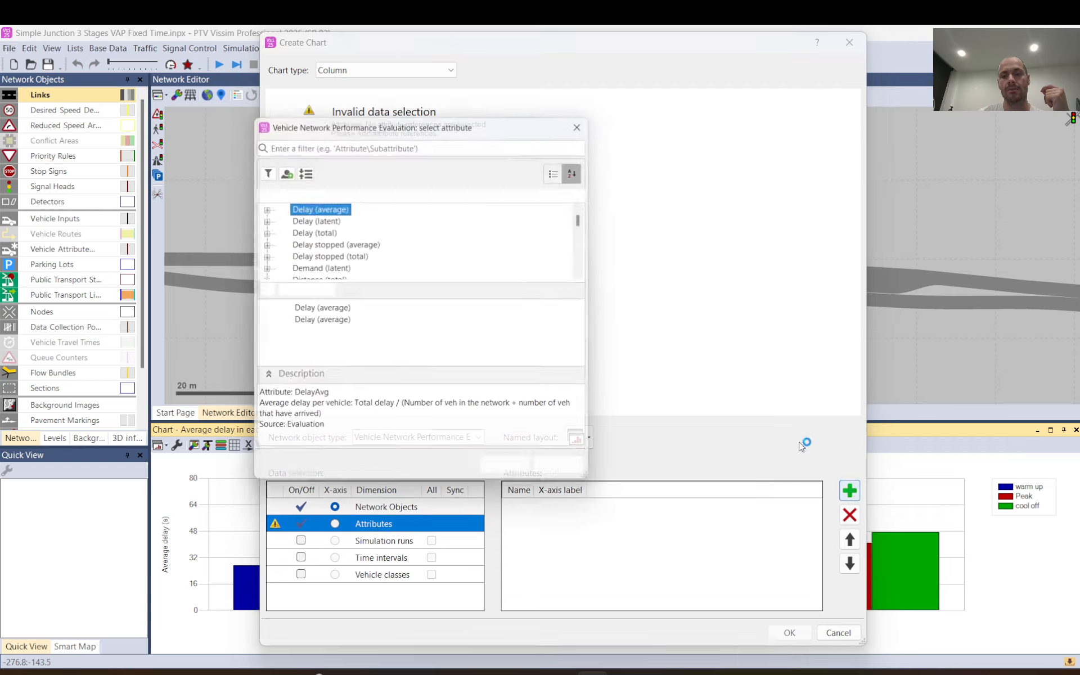
left_click(261, 206)
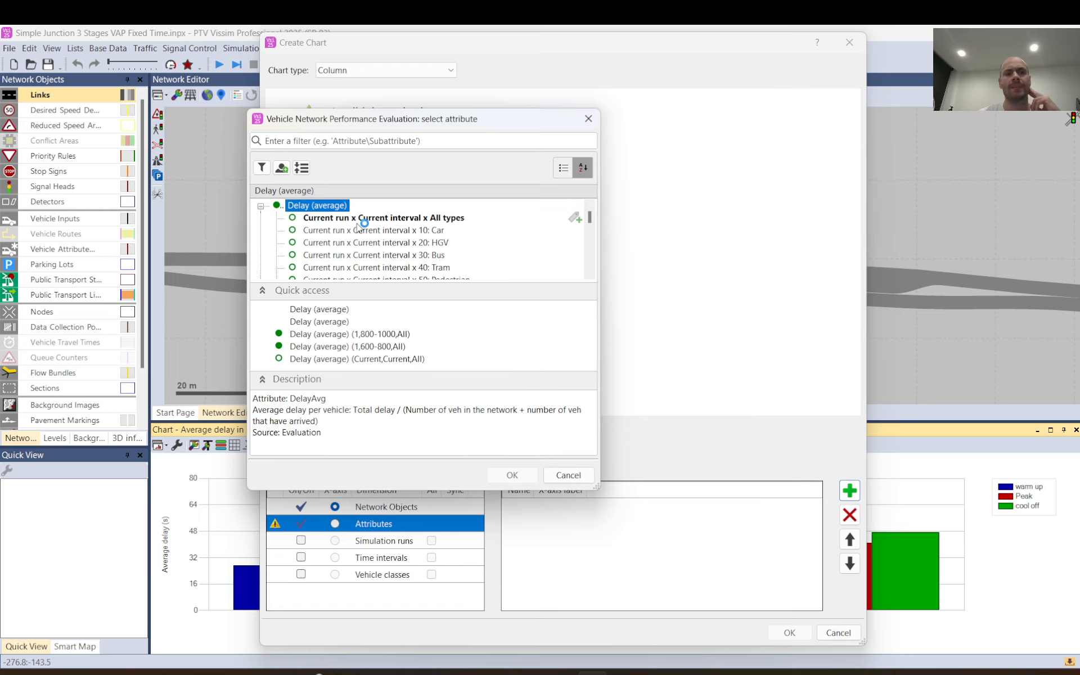
left_click(577, 478)
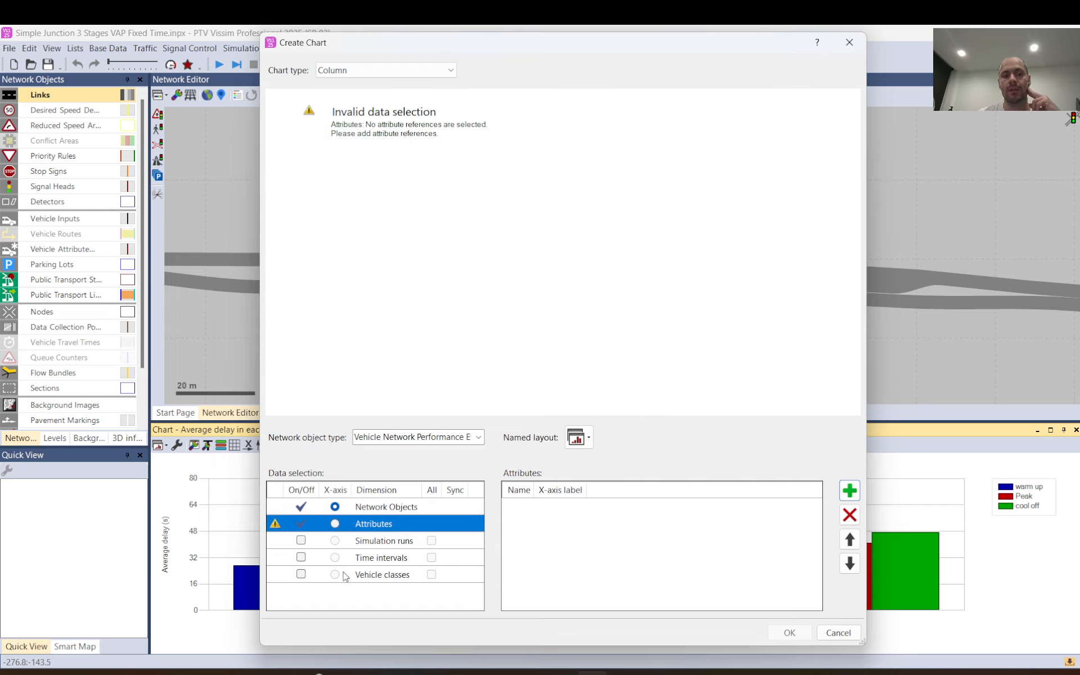
Look through the Delay (average) sub-attributes for current and individual runs, closing the attribute selection without choosing any.
left_click(849, 490)
left_click(261, 206)
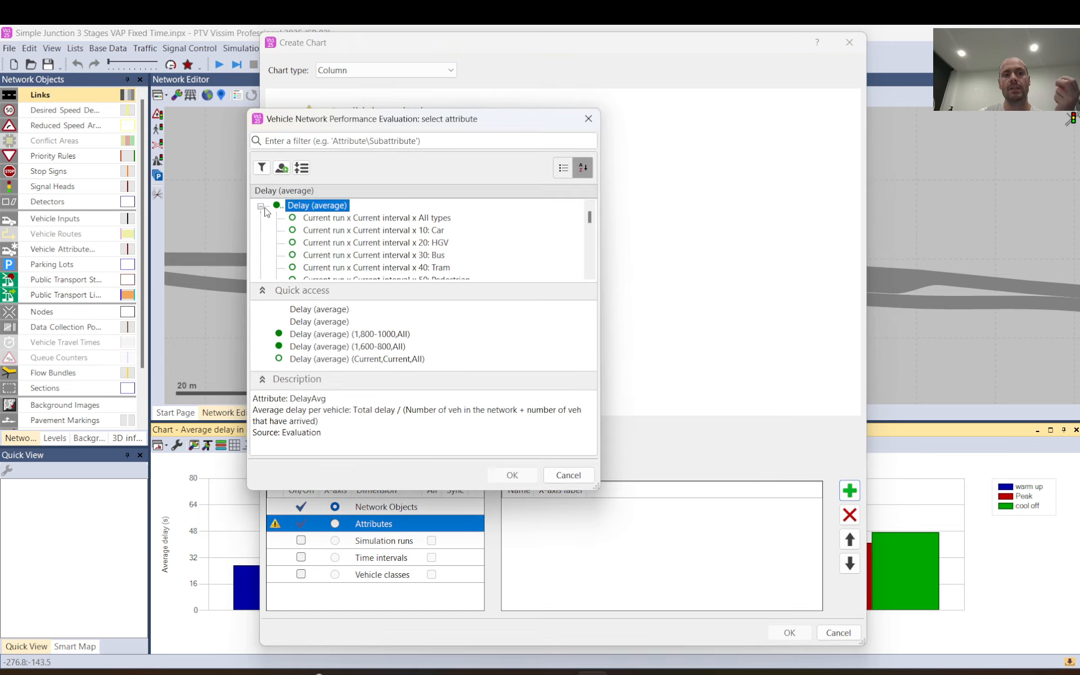
left_click_drag(590, 212, 590, 247)
scroll(391, 235, "down", 10)
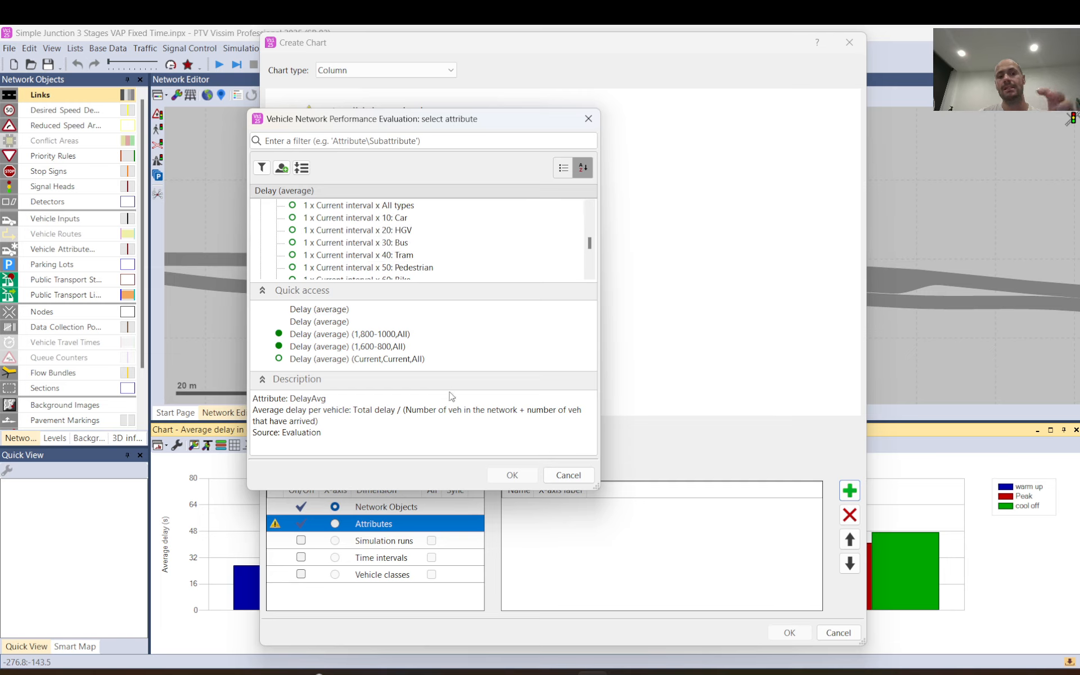
left_click(568, 475)
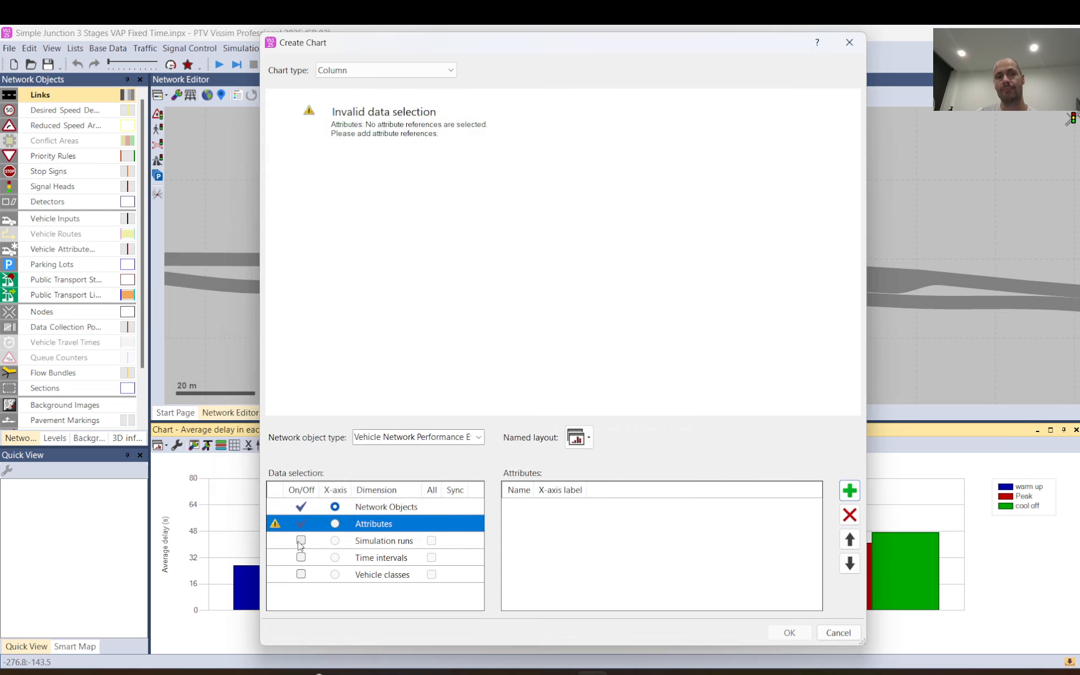
Switch on the Simulation runs dimension and go back to the Attributes dimension.
left_click(357, 543)
left_click(302, 541)
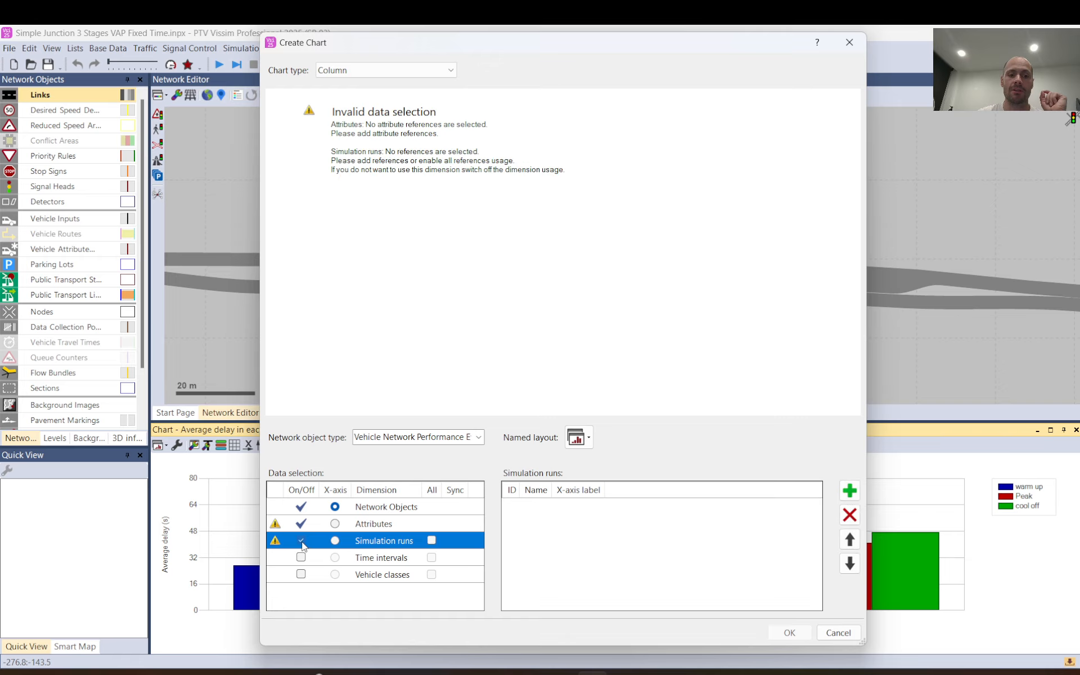
left_click(381, 524)
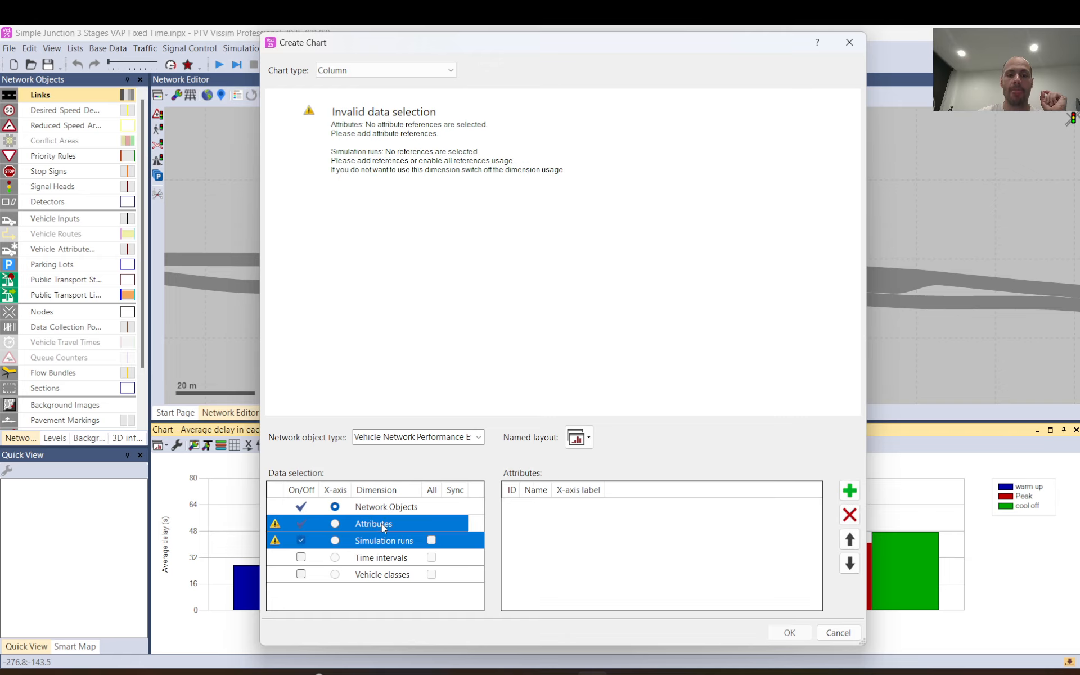
Try Delay (average) for <Simulation Runs> x 600-800 x All types as the chart attribute and remove it again.
left_click(841, 486)
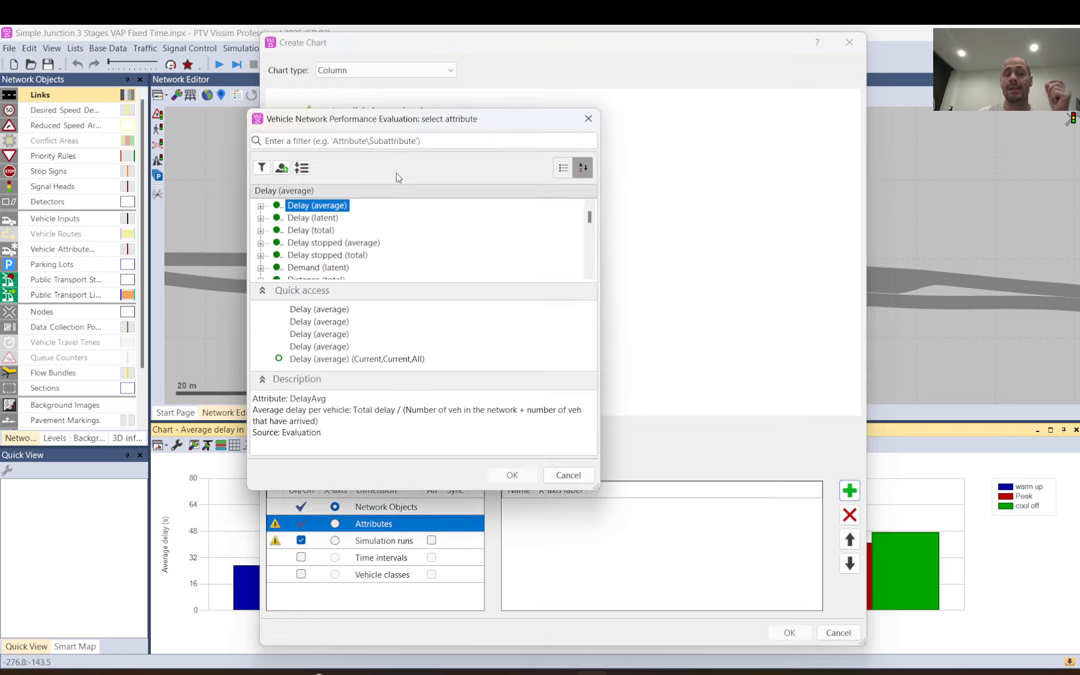
left_click(260, 206)
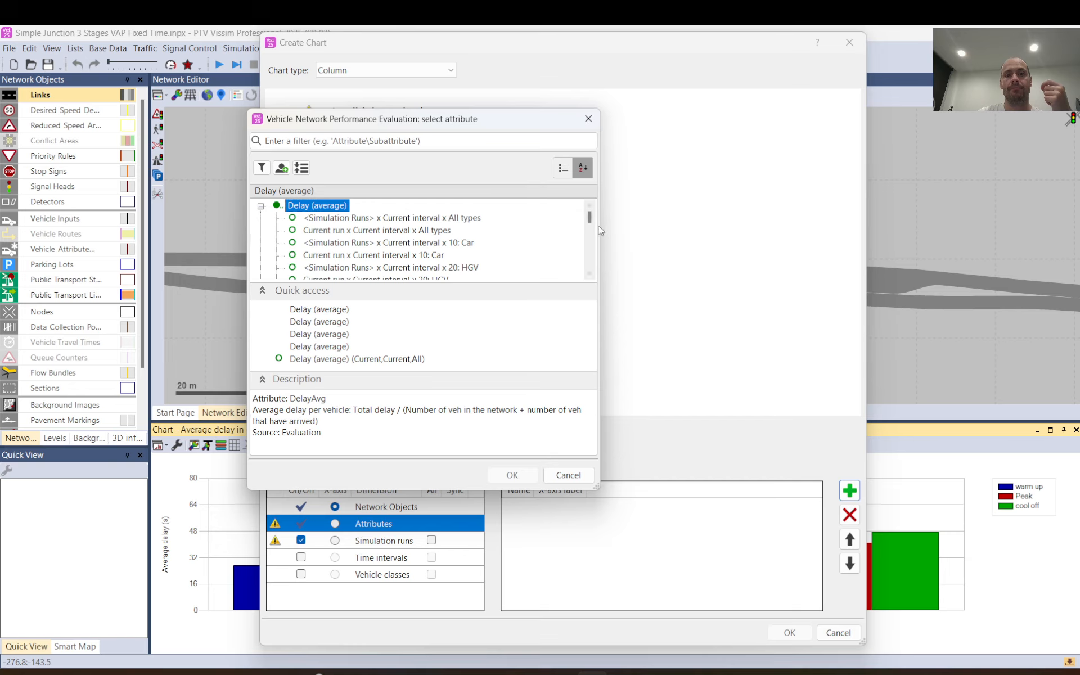
scroll(371, 243, "down", 15)
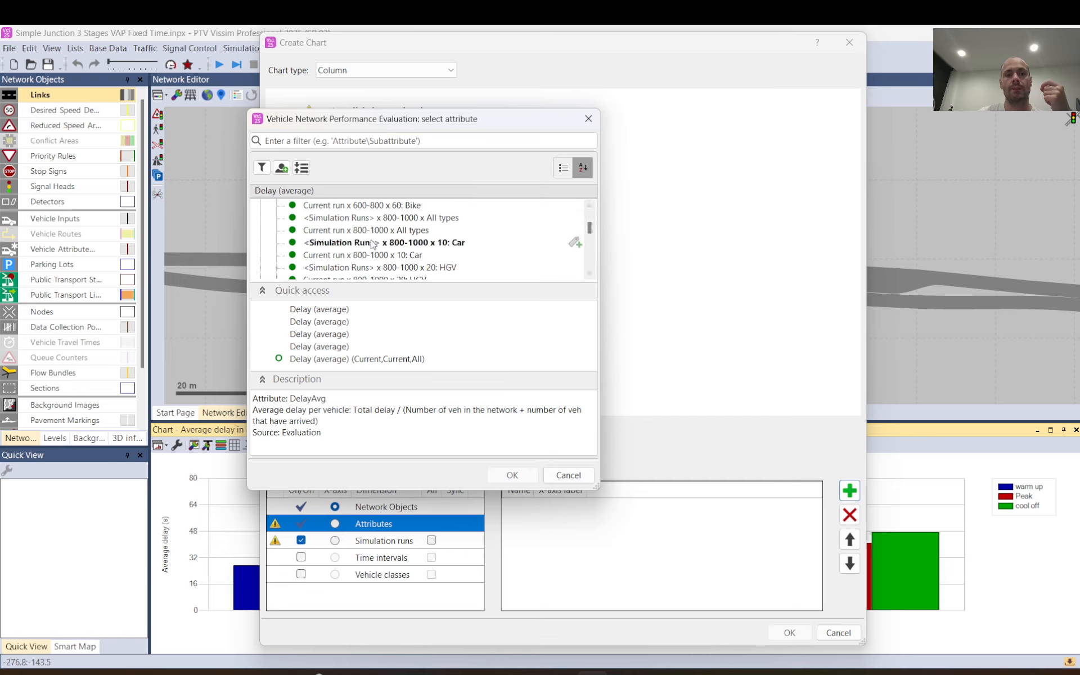
scroll(372, 243, "up", 2)
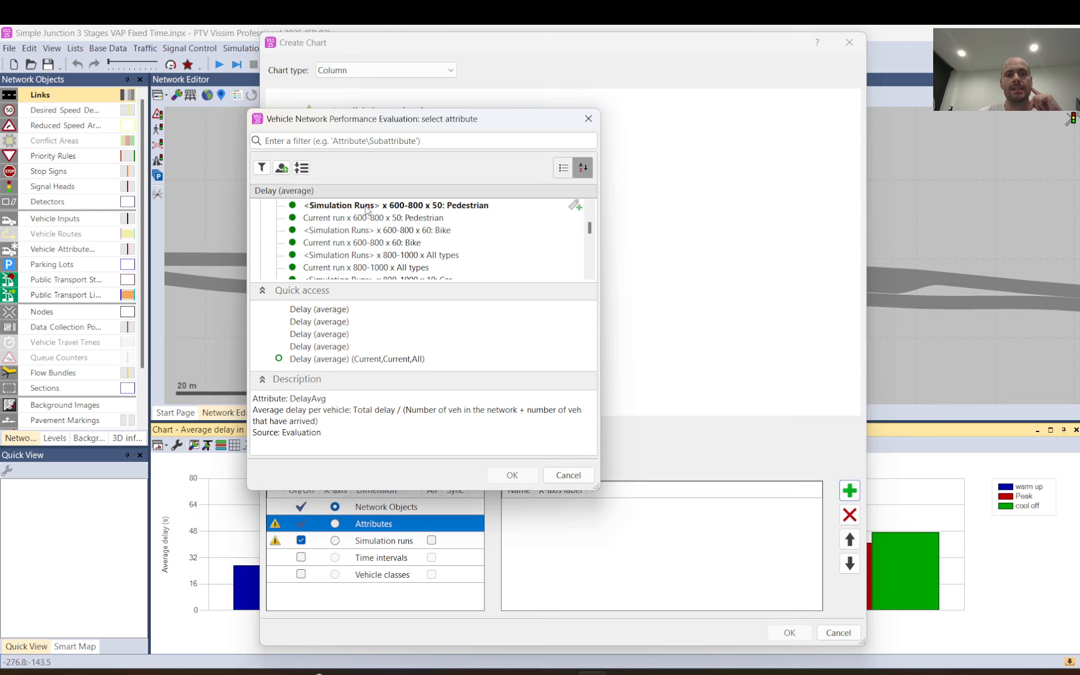
left_click(367, 206)
scroll(374, 228, "up", 3)
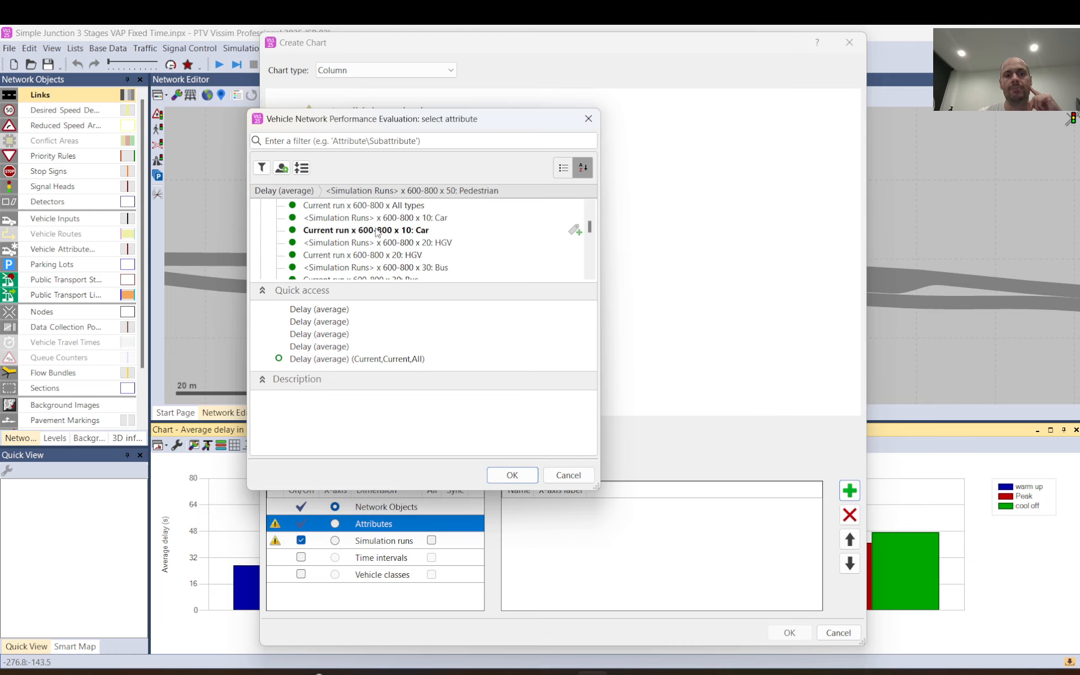
scroll(376, 228, "up", 3)
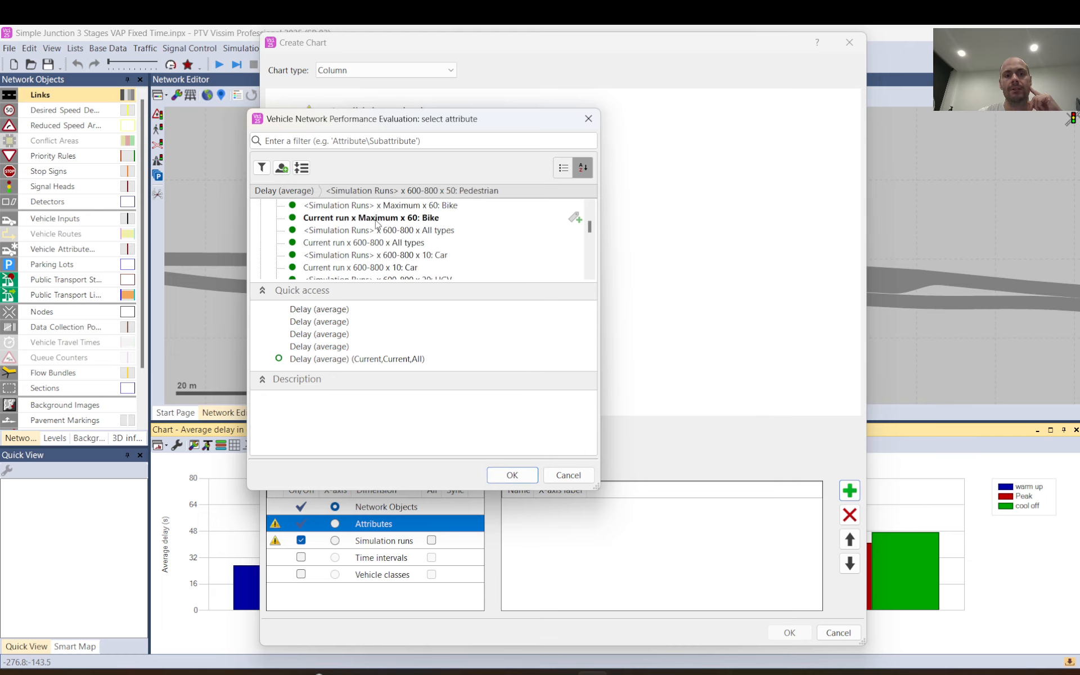
left_click(370, 232)
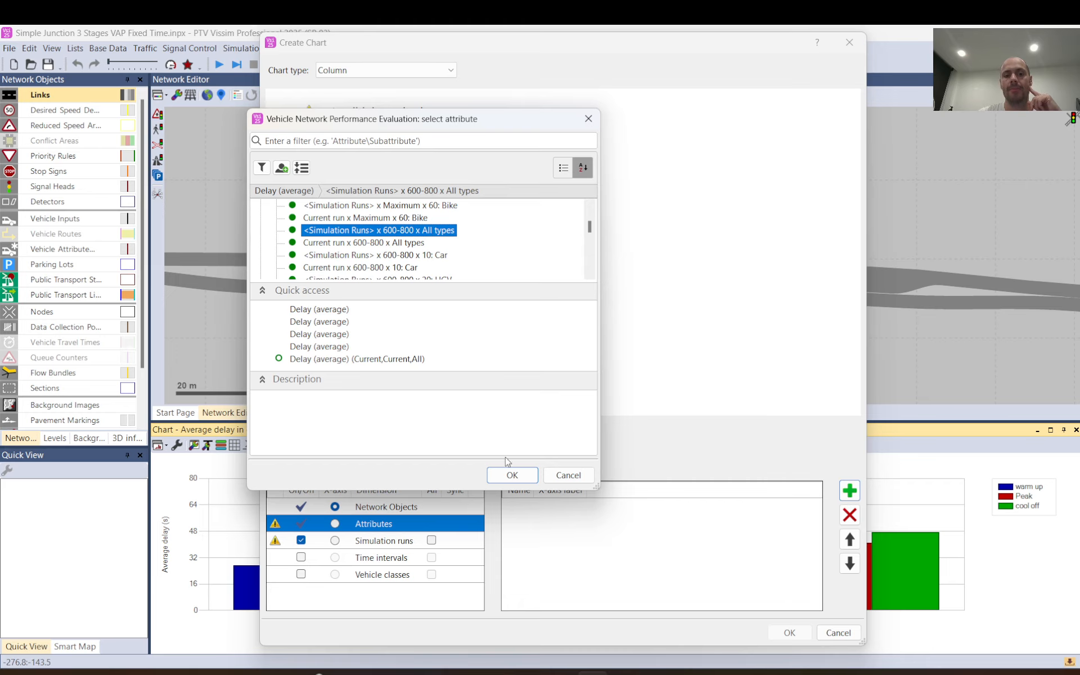
left_click(510, 474)
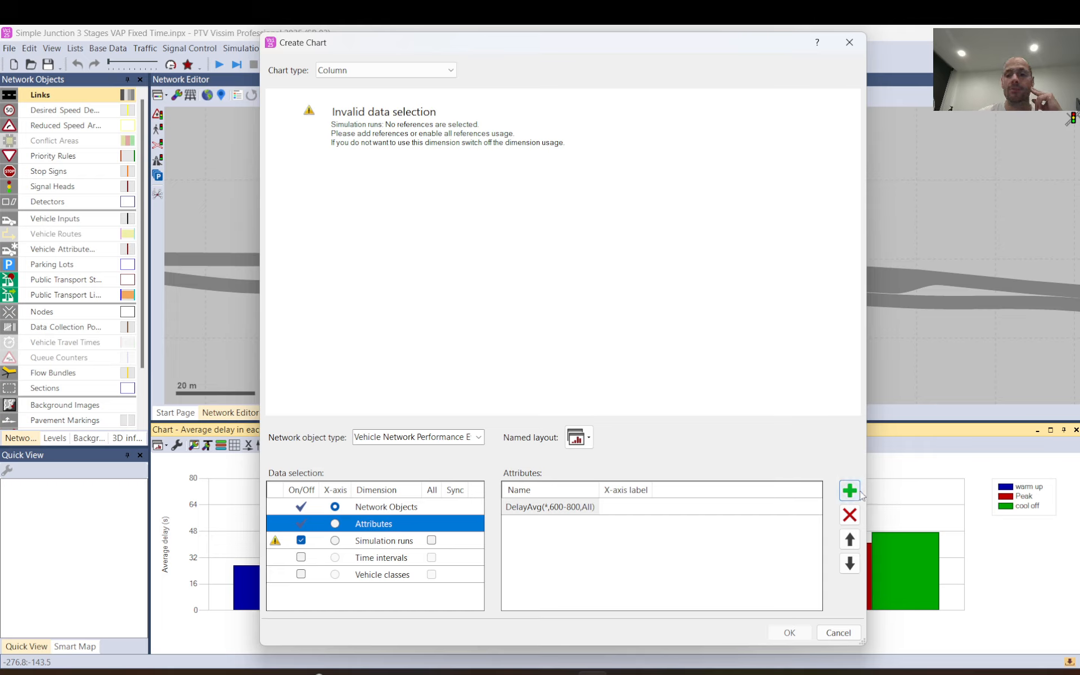
left_click(550, 509)
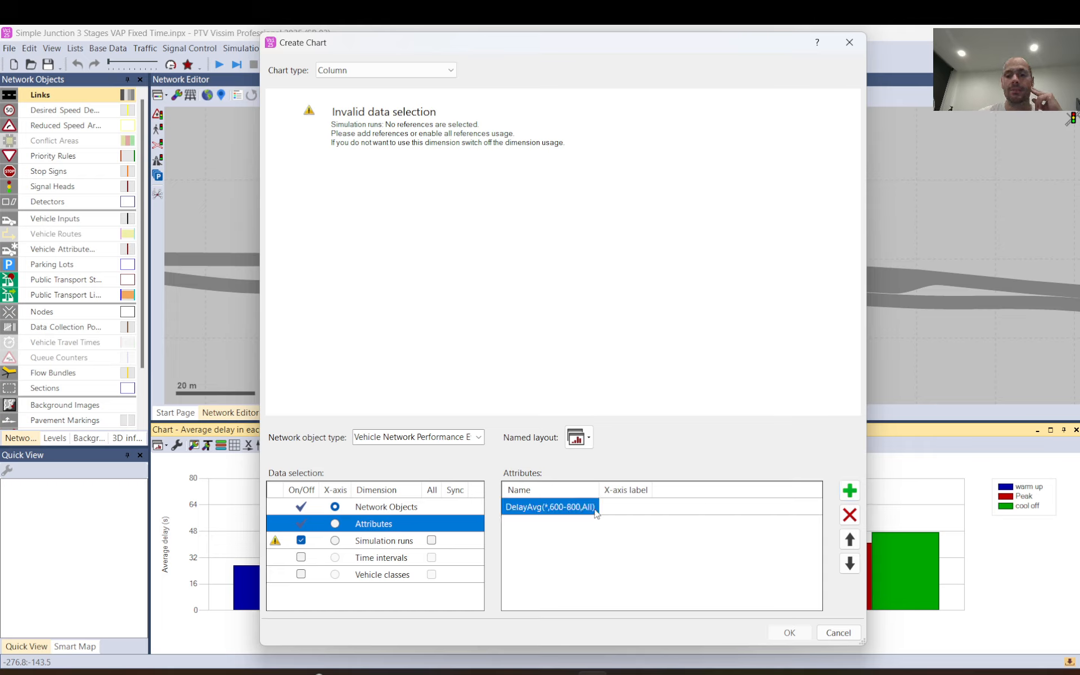
left_click(850, 514)
Add the Delay (average) sub-attribute <Simulation Runs> x 600-800 x All types to the Attributes dimension.
left_click(849, 490)
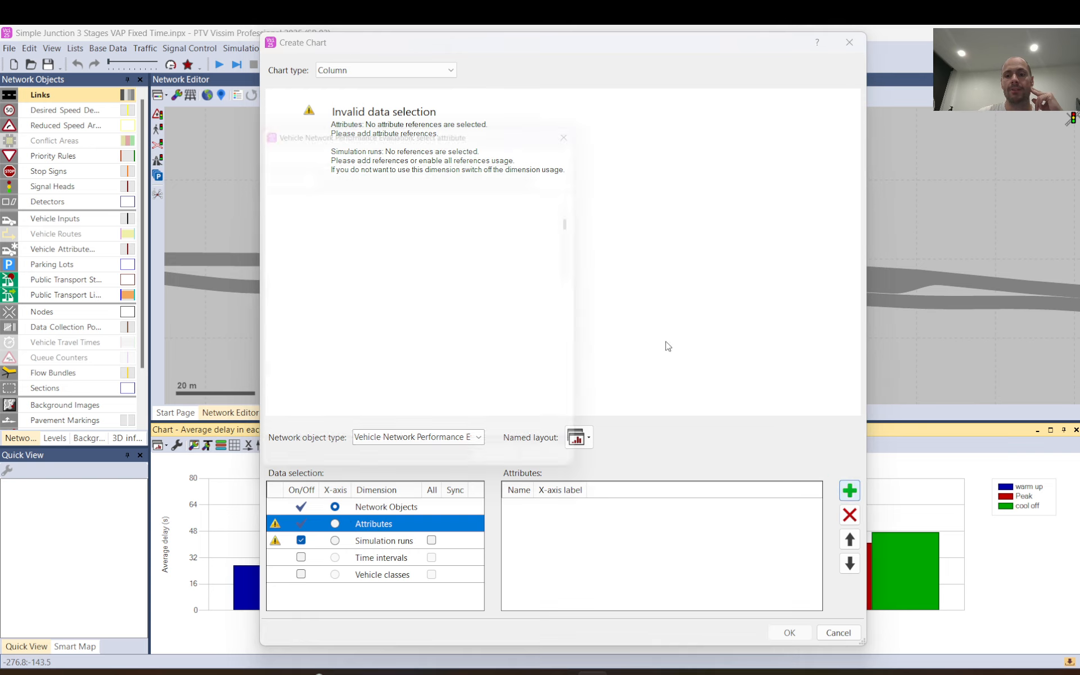
left_click(260, 206)
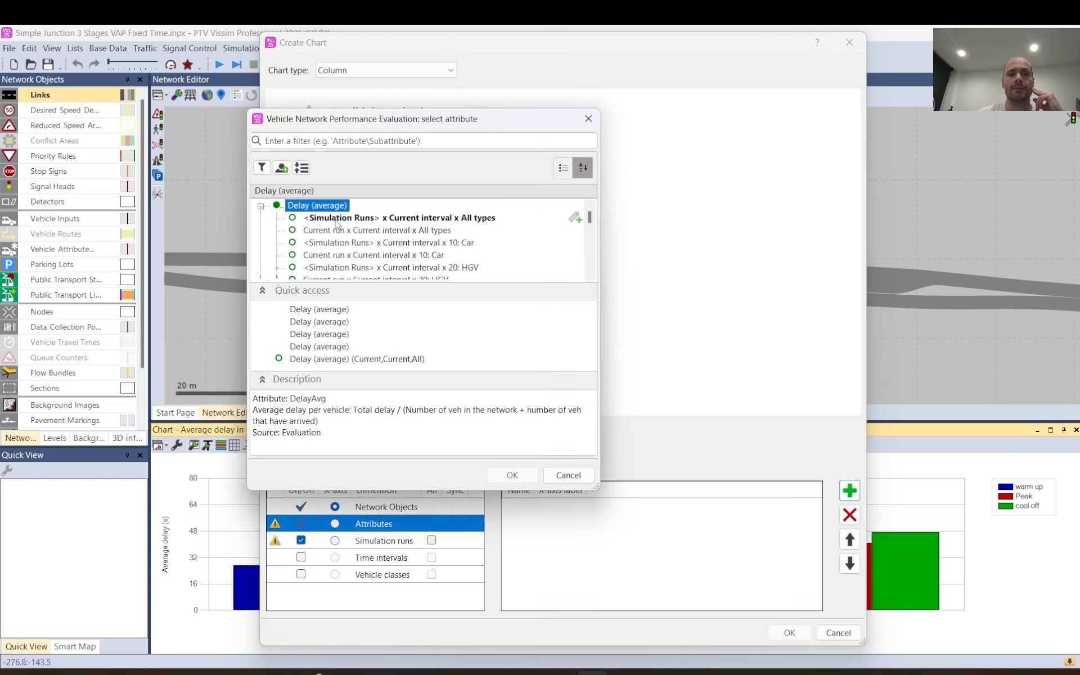
scroll(336, 225, "down", 3)
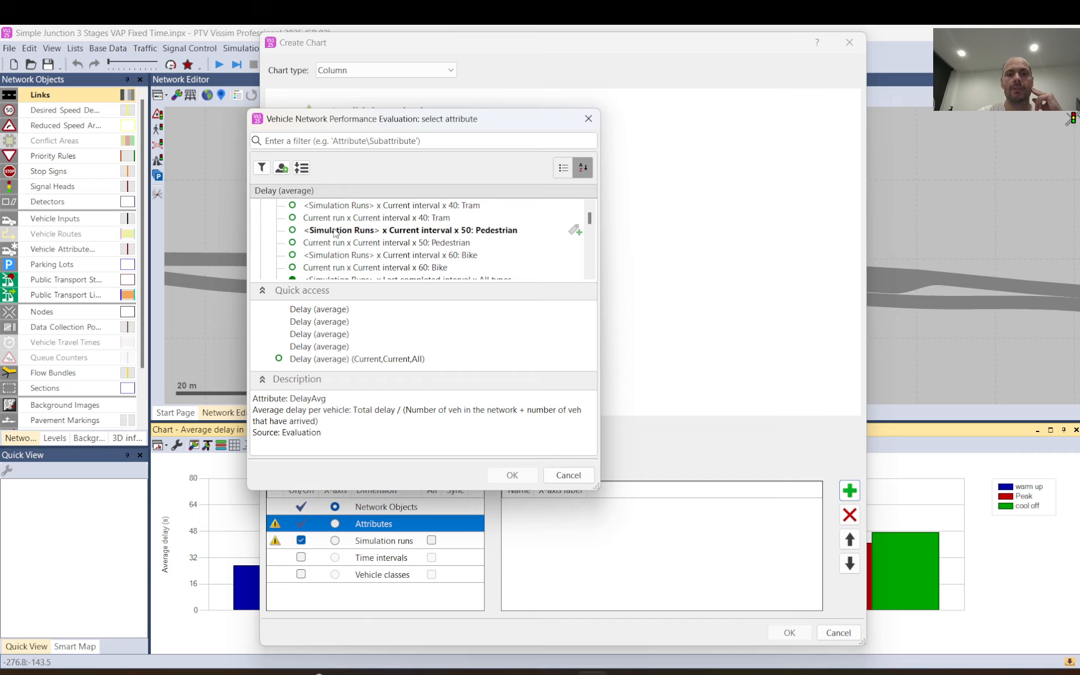
scroll(336, 232, "down", 2)
scroll(340, 236, "up", 2)
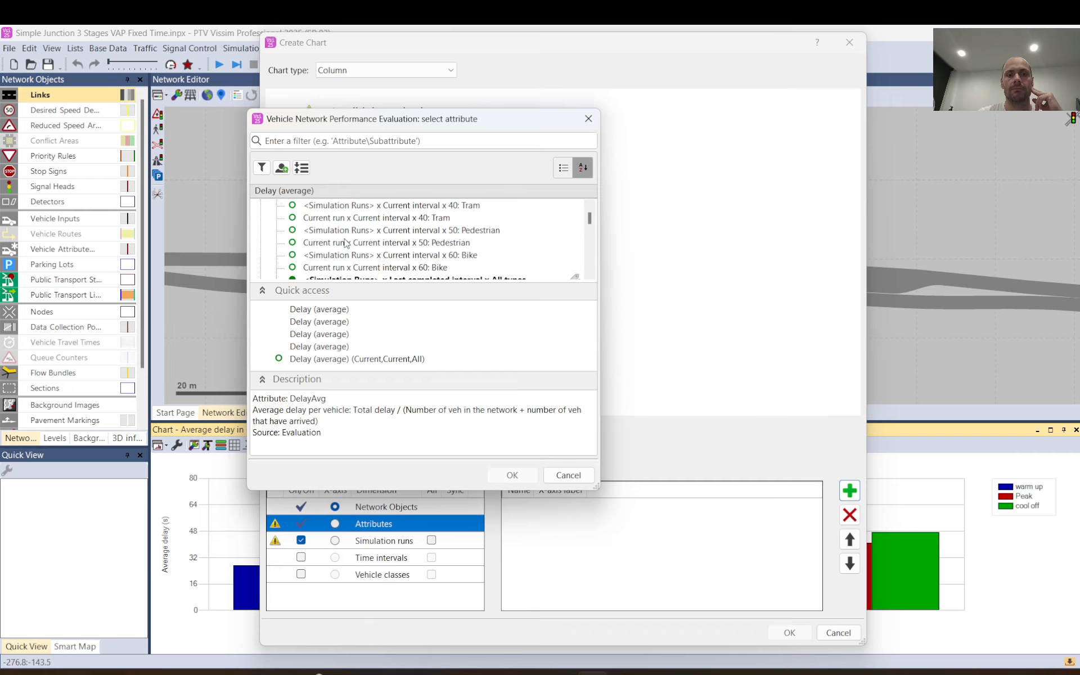
scroll(347, 239, "down", 5)
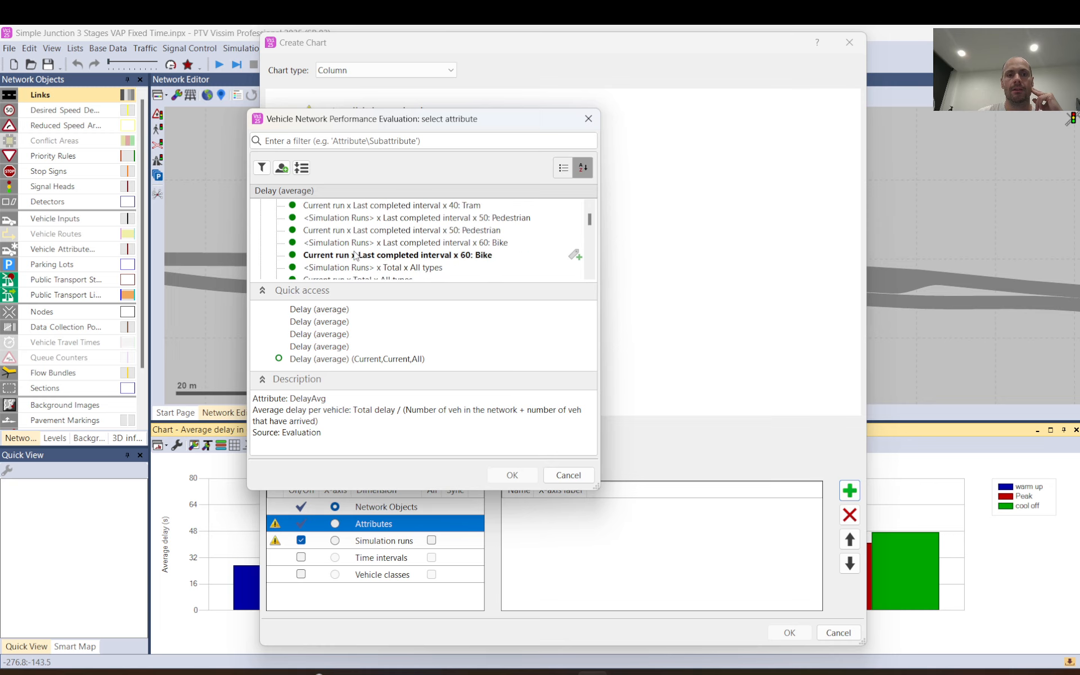
scroll(359, 260, "down", 1)
left_click(363, 243)
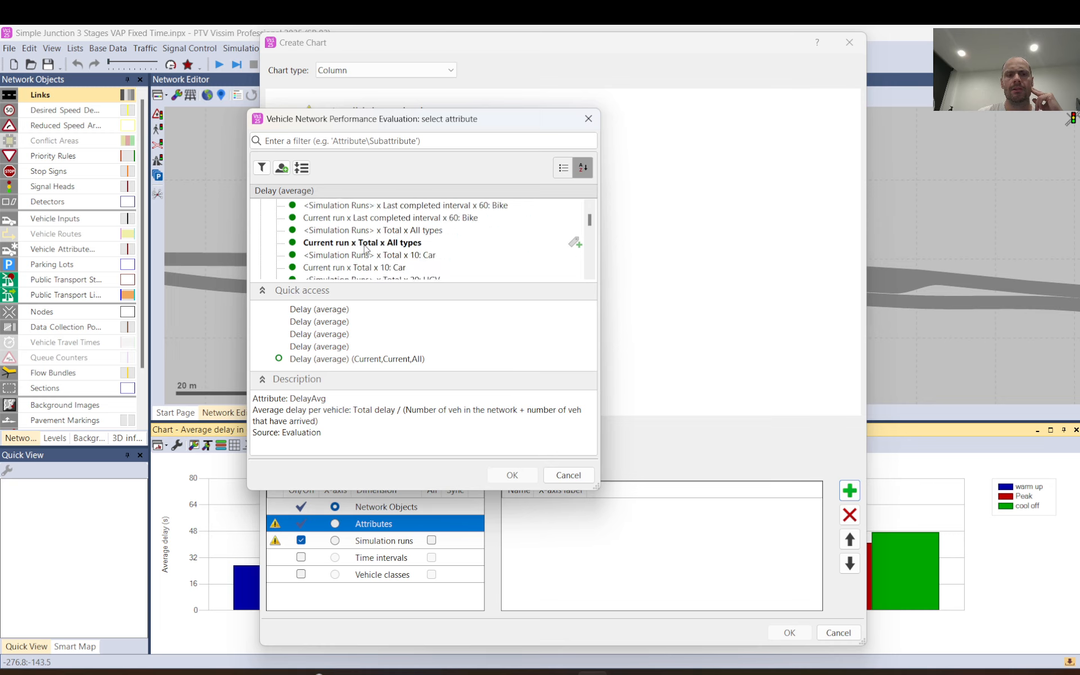
left_click(365, 232)
scroll(364, 234, "down", 5)
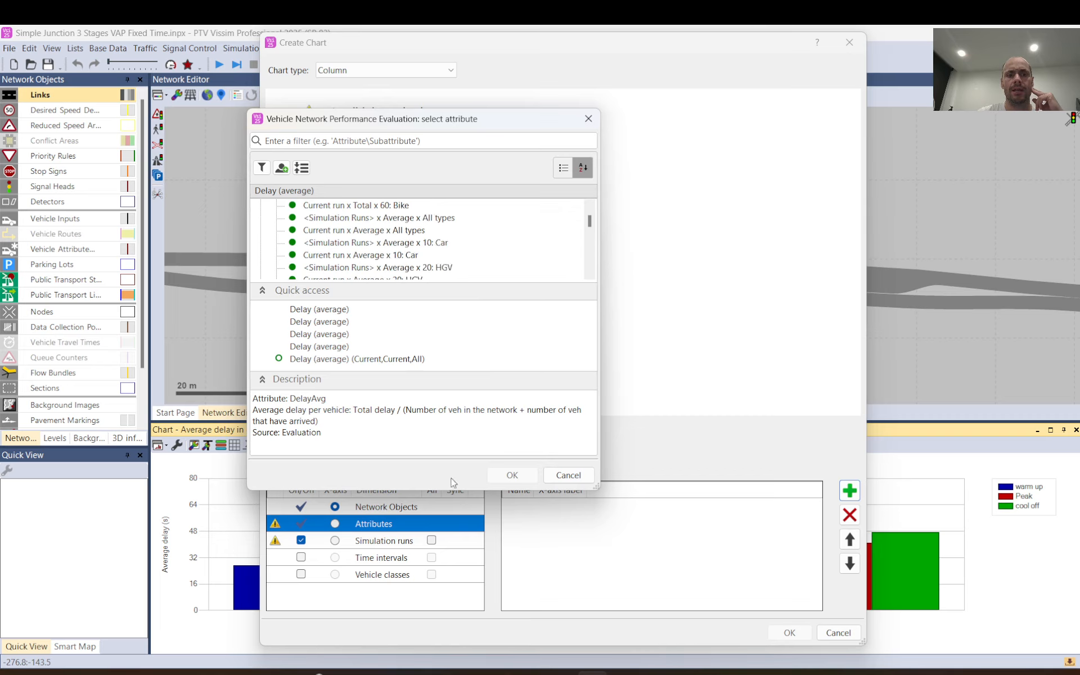
left_click_drag(453, 489, 454, 612)
scroll(348, 291, "down", 3)
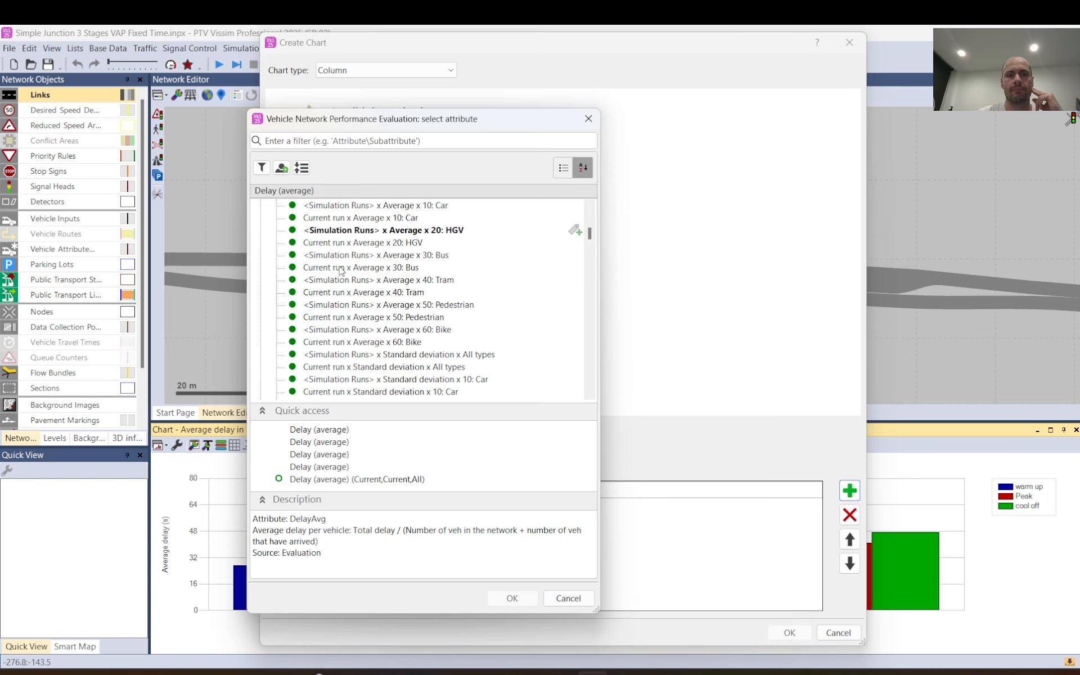
scroll(363, 315, "down", 8)
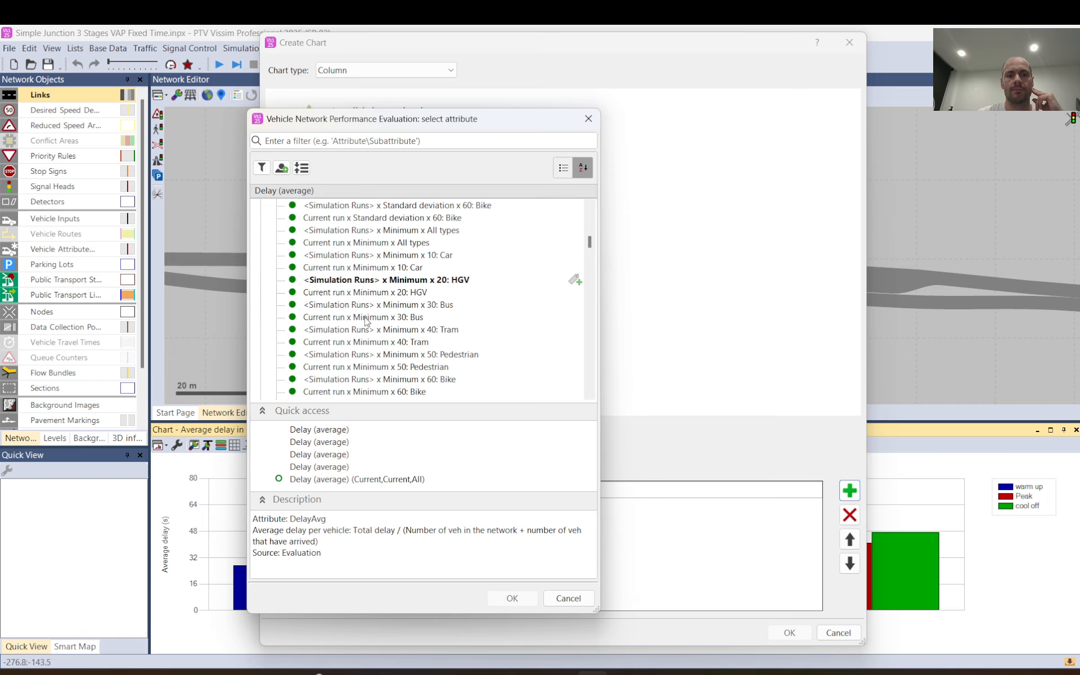
scroll(366, 320, "down", 5)
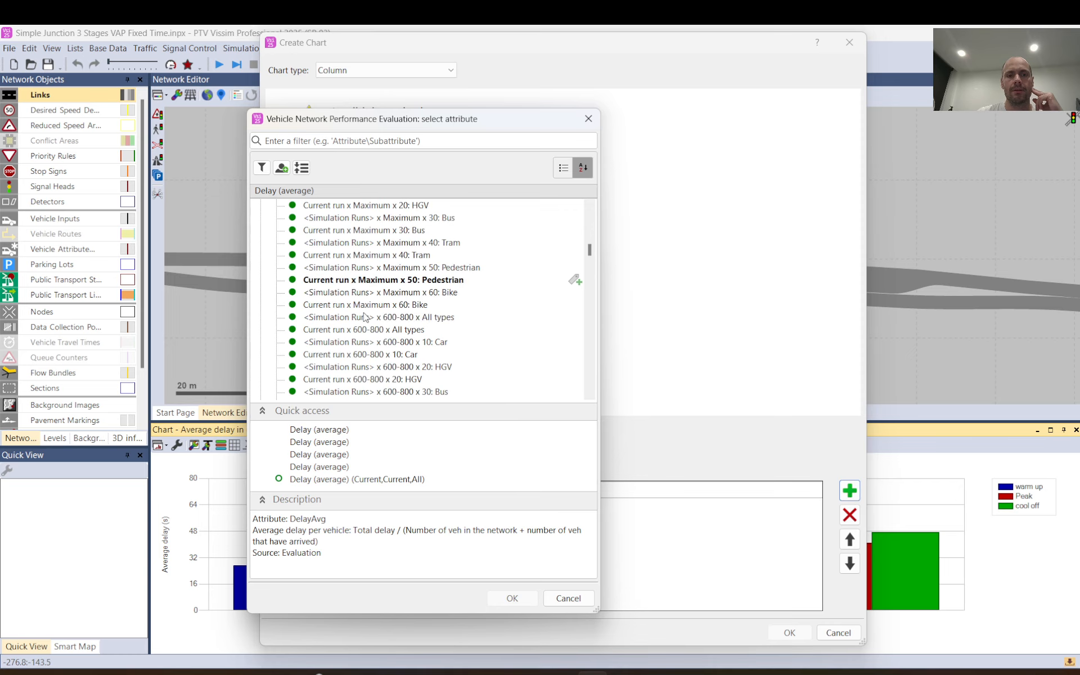
left_click(360, 318)
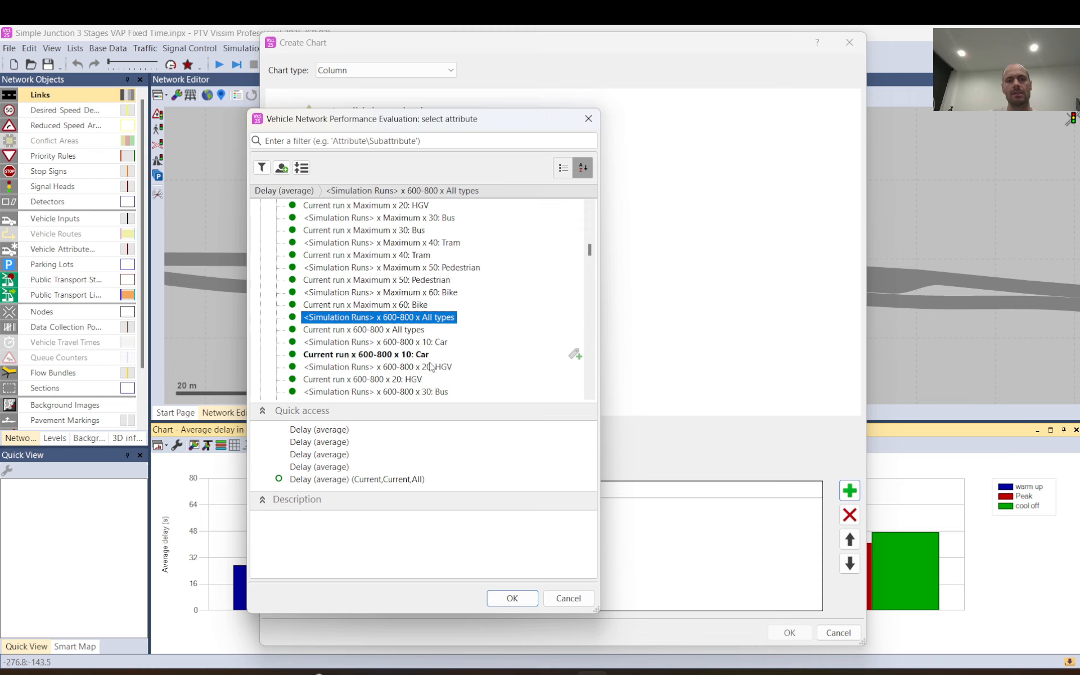
left_click(512, 597)
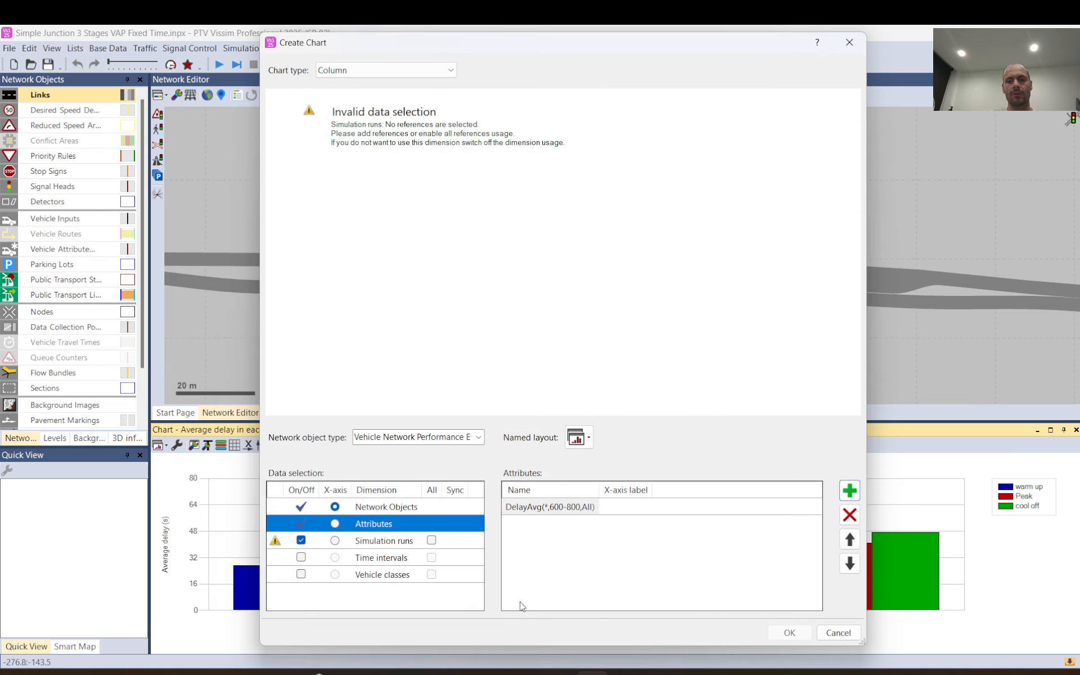
Include all simulation runs in the chart and check the Attributes and Simulation runs dimensions.
left_click(432, 540)
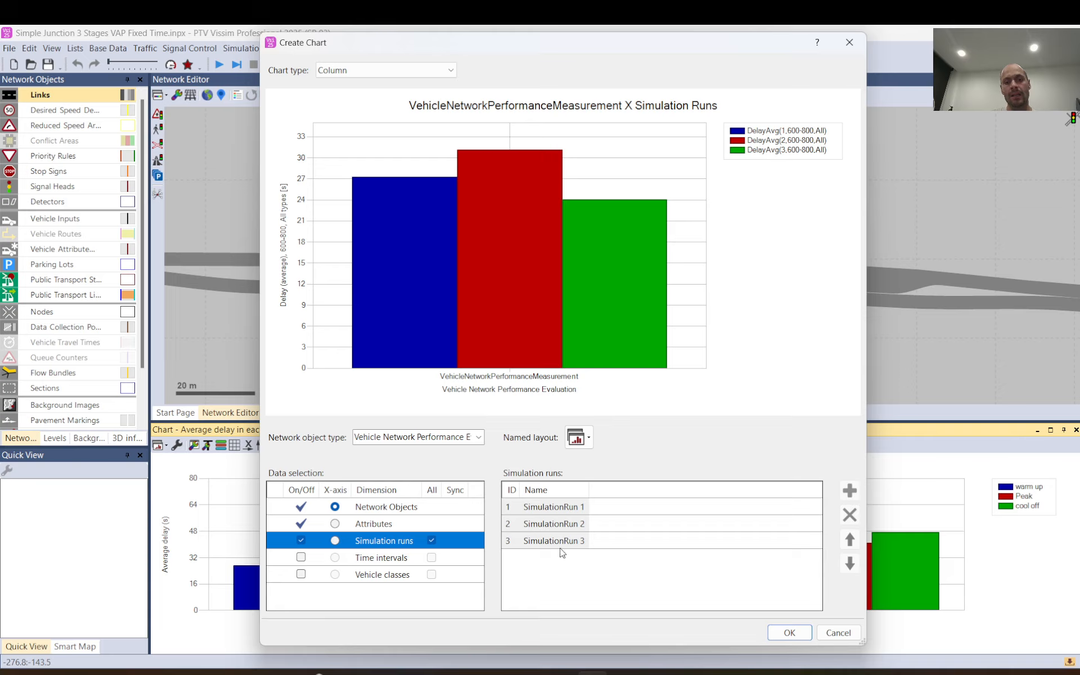
left_click(394, 524)
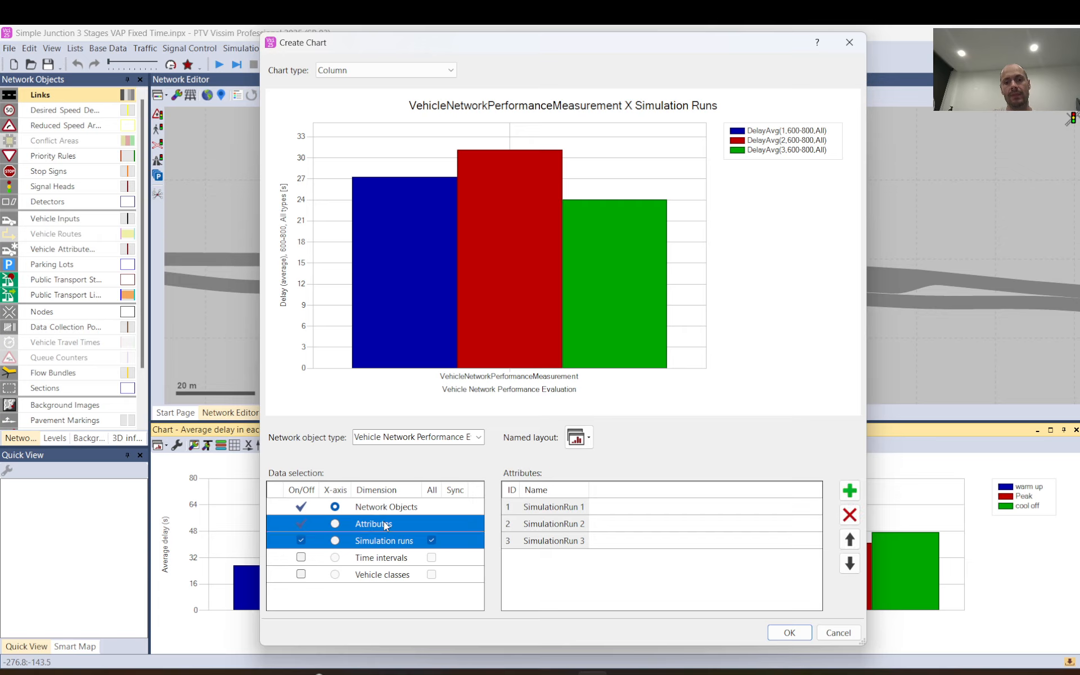
left_click(383, 540)
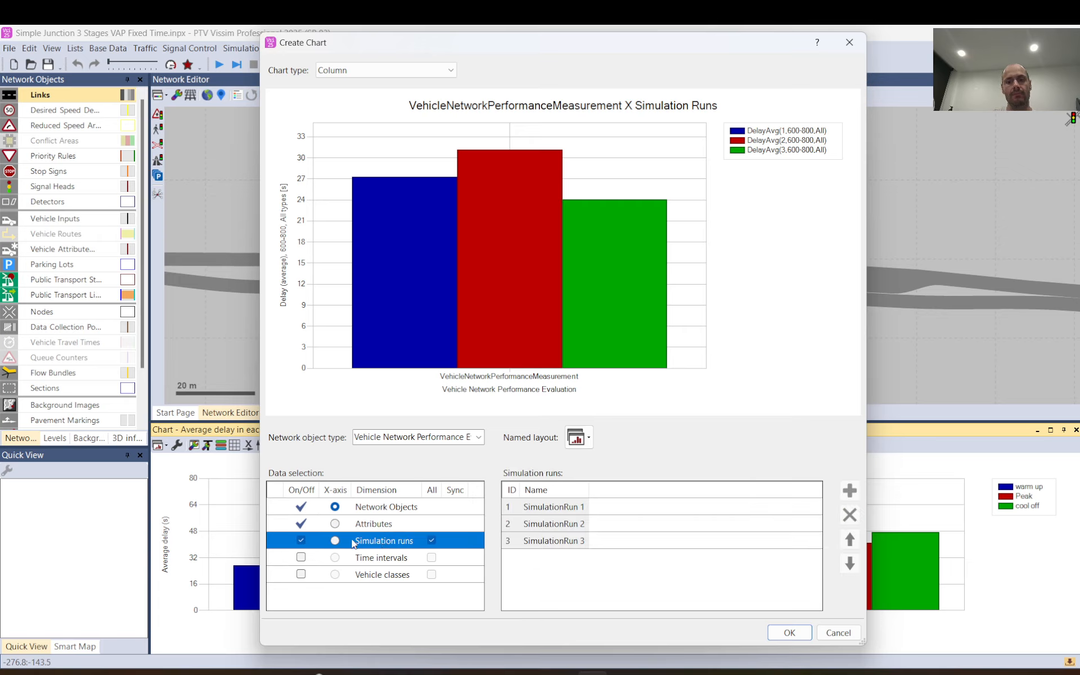
Try picking simulation runs 1 to 3 individually instead of using all runs, and re-enable all runs.
left_click(431, 541)
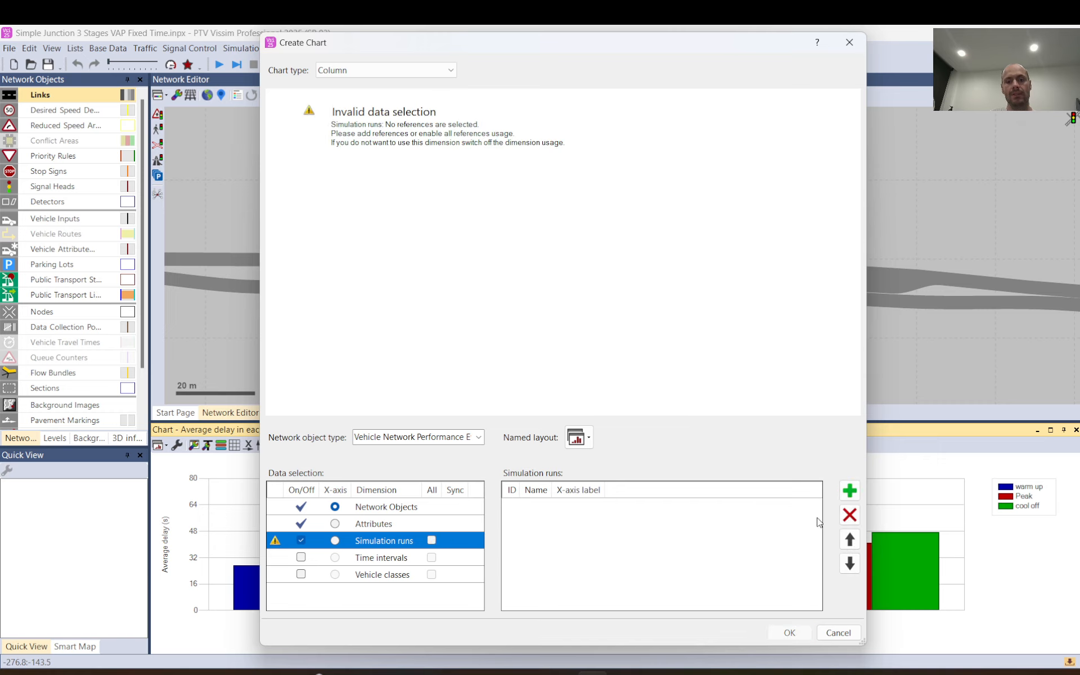
left_click(849, 491)
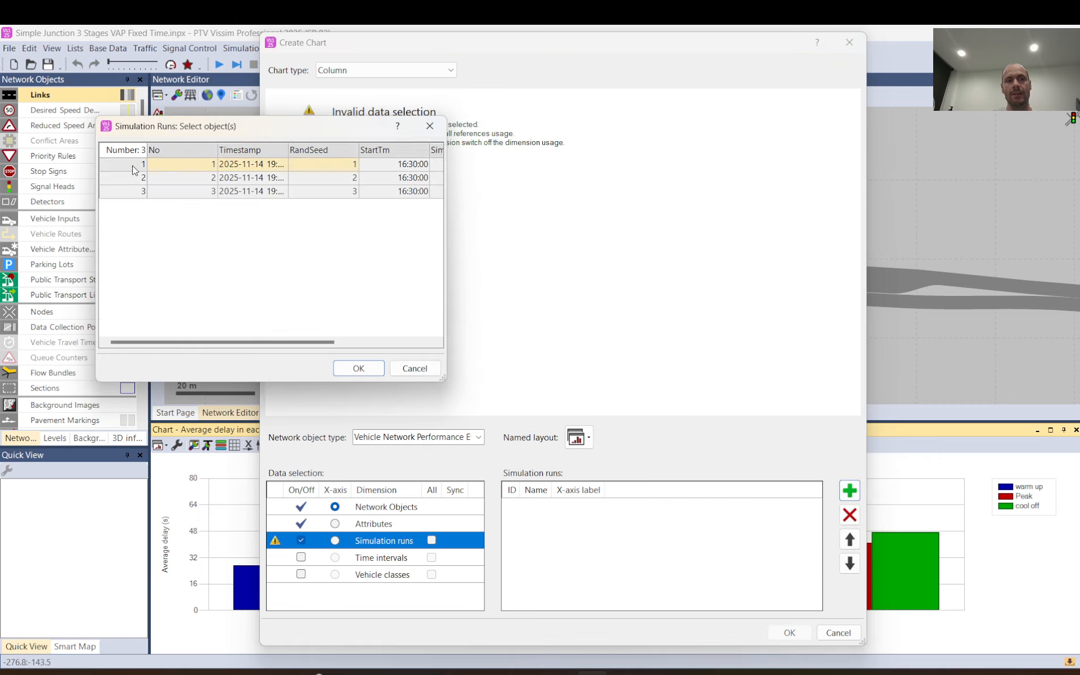
left_click(130, 193)
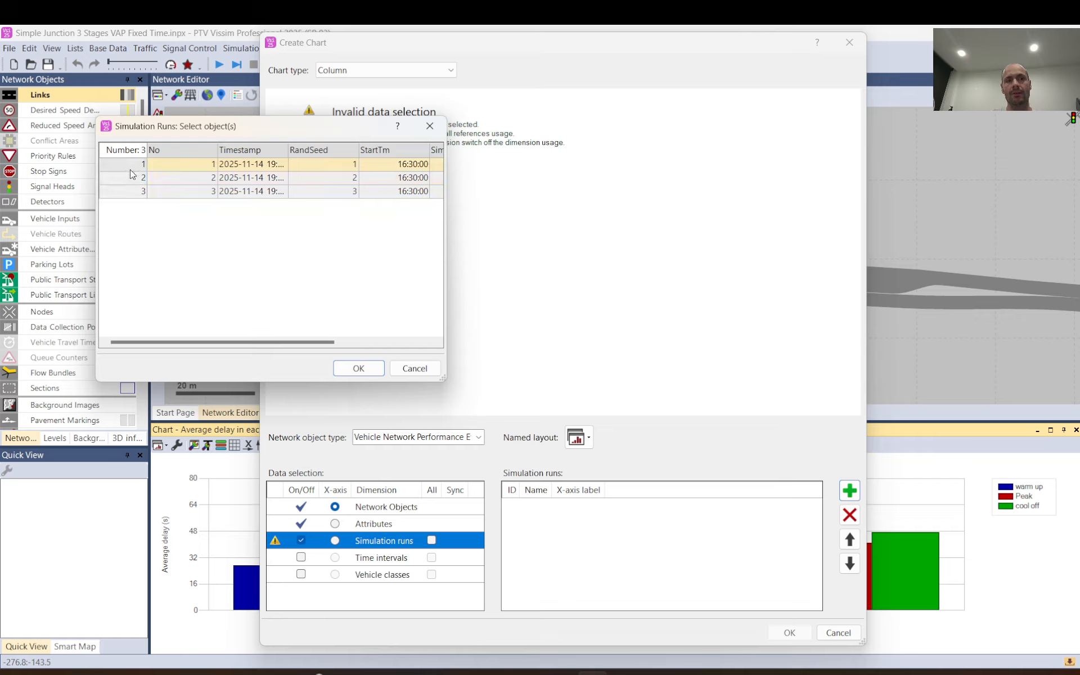
left_click(130, 191, "shift")
left_click(359, 369)
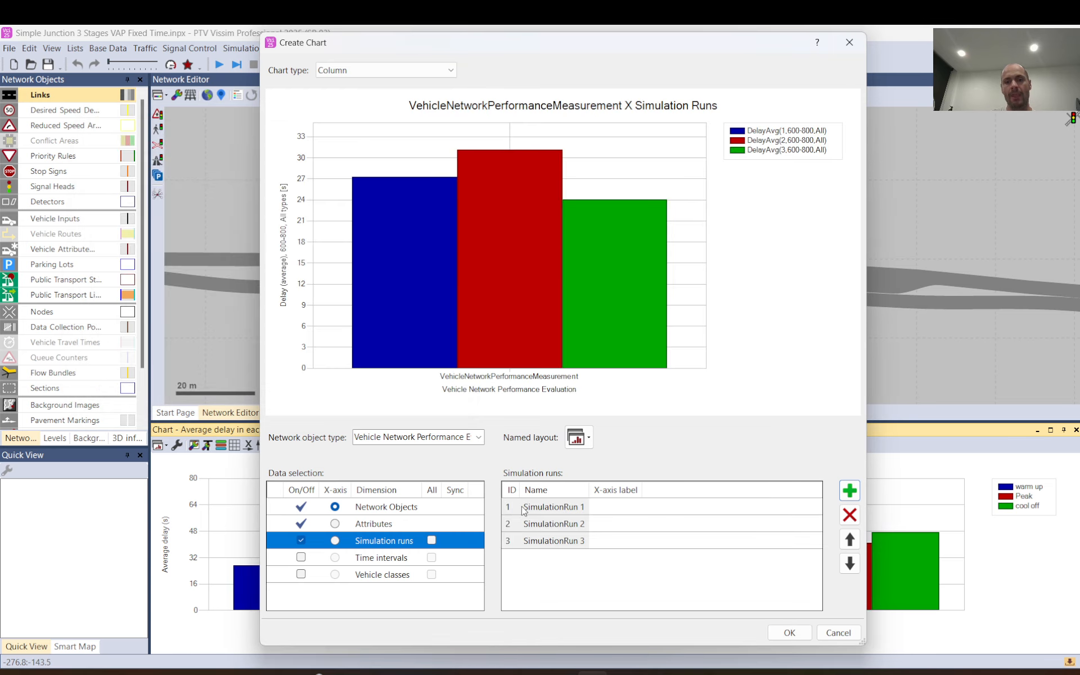
left_click(431, 540)
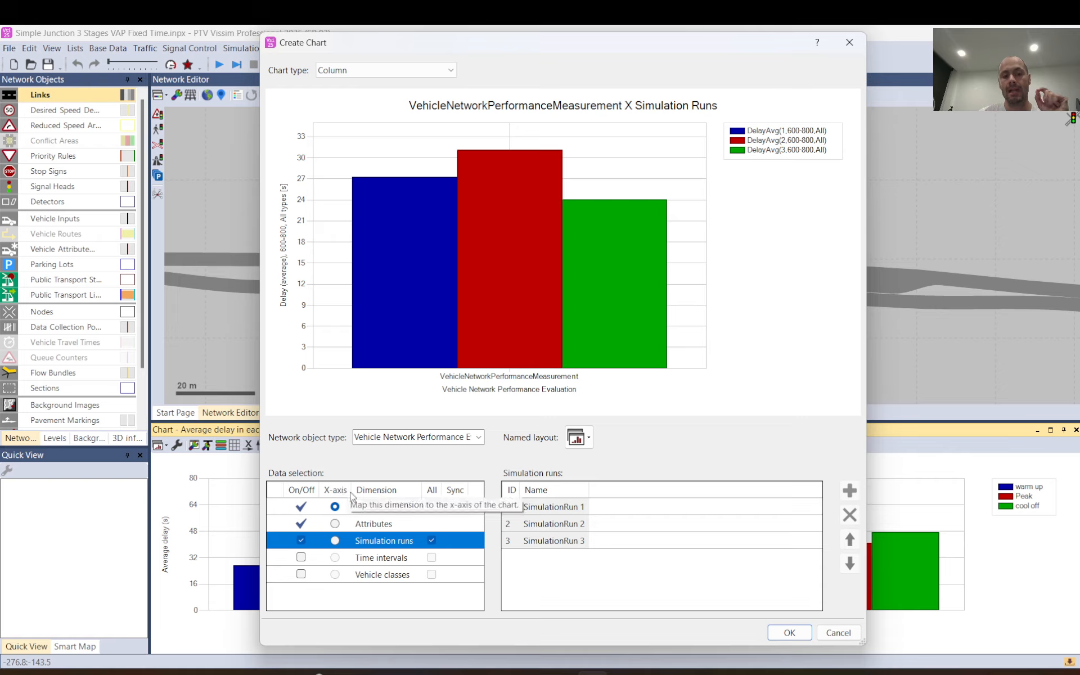
Try the Attributes dimension on the chart's x-axis and switch the x-axis to Simulation runs.
left_click(334, 524)
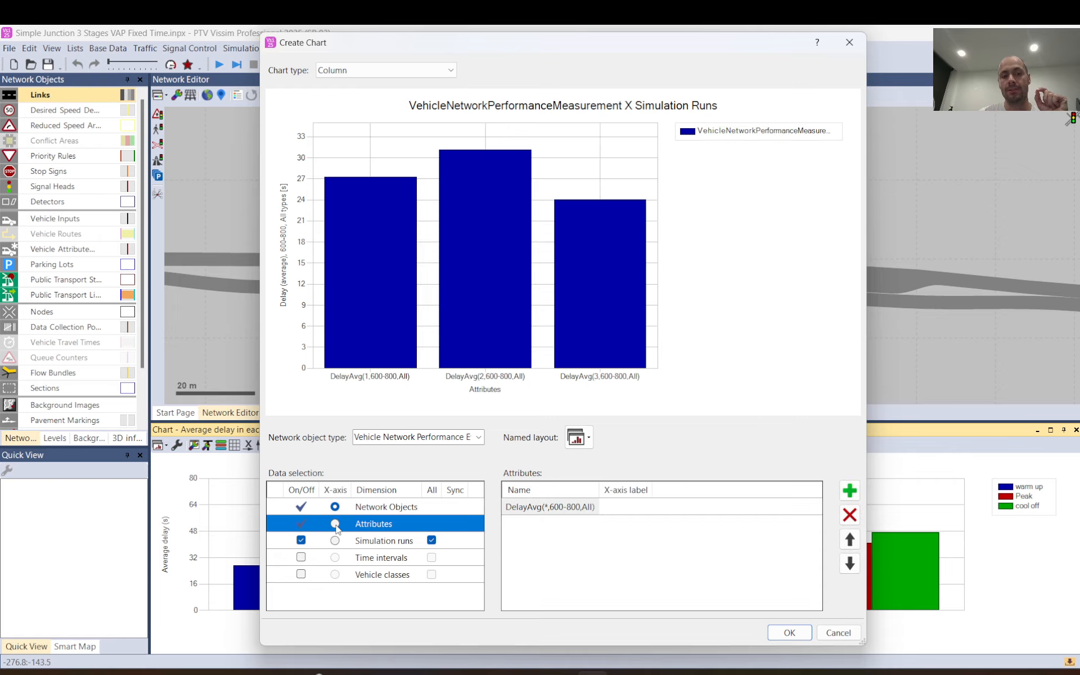
left_click(335, 540)
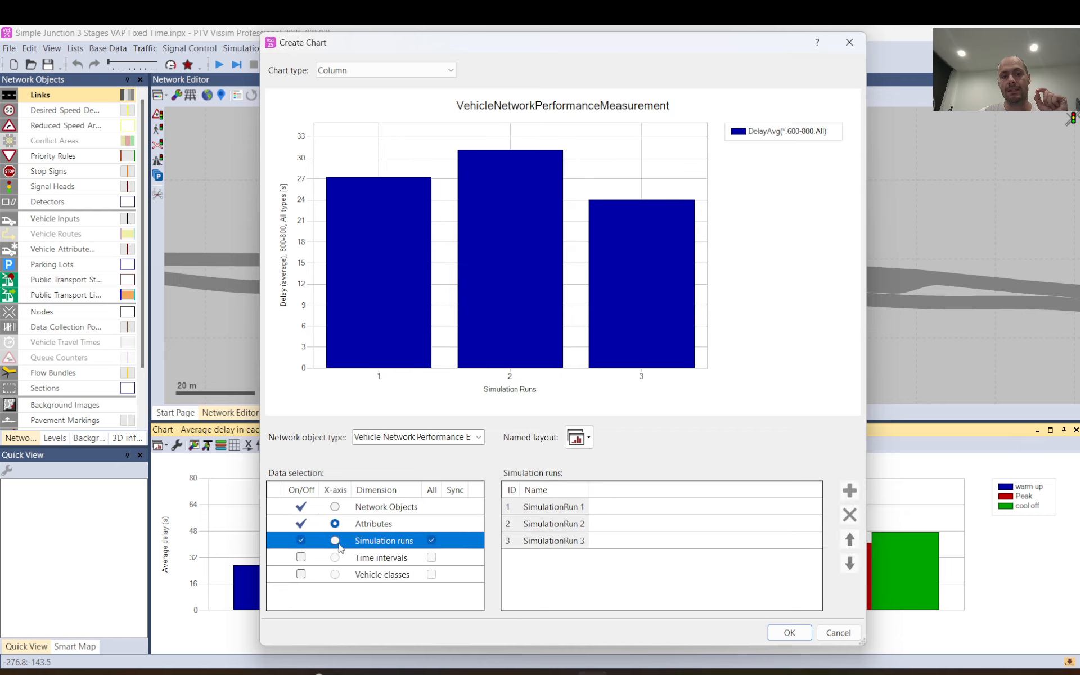
left_click(335, 524)
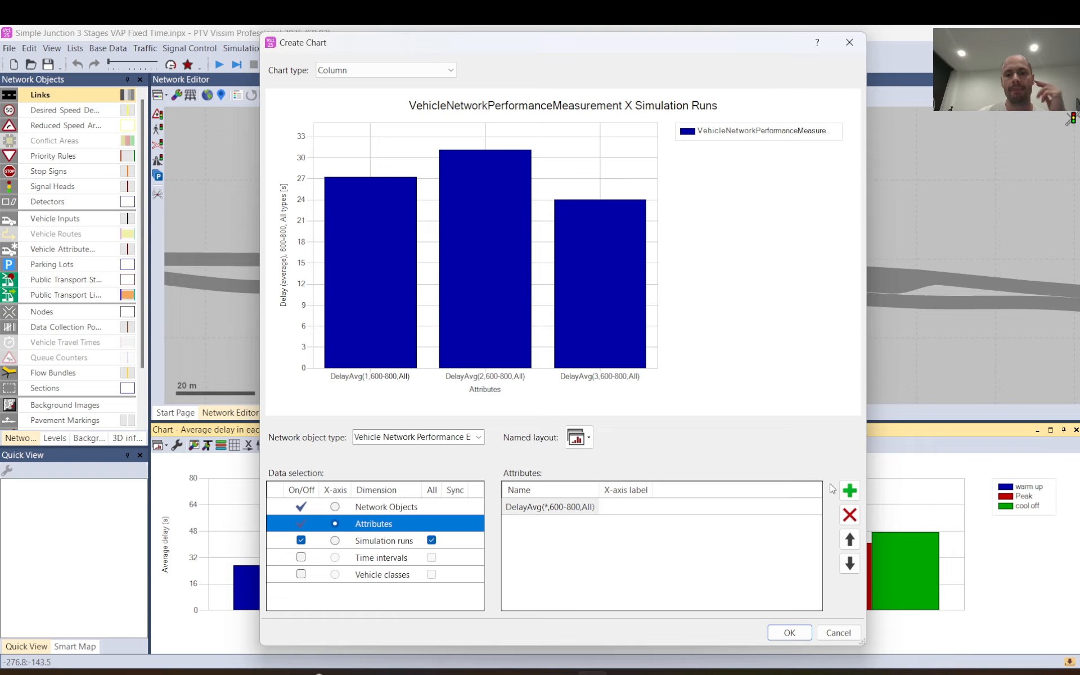
left_click(850, 491)
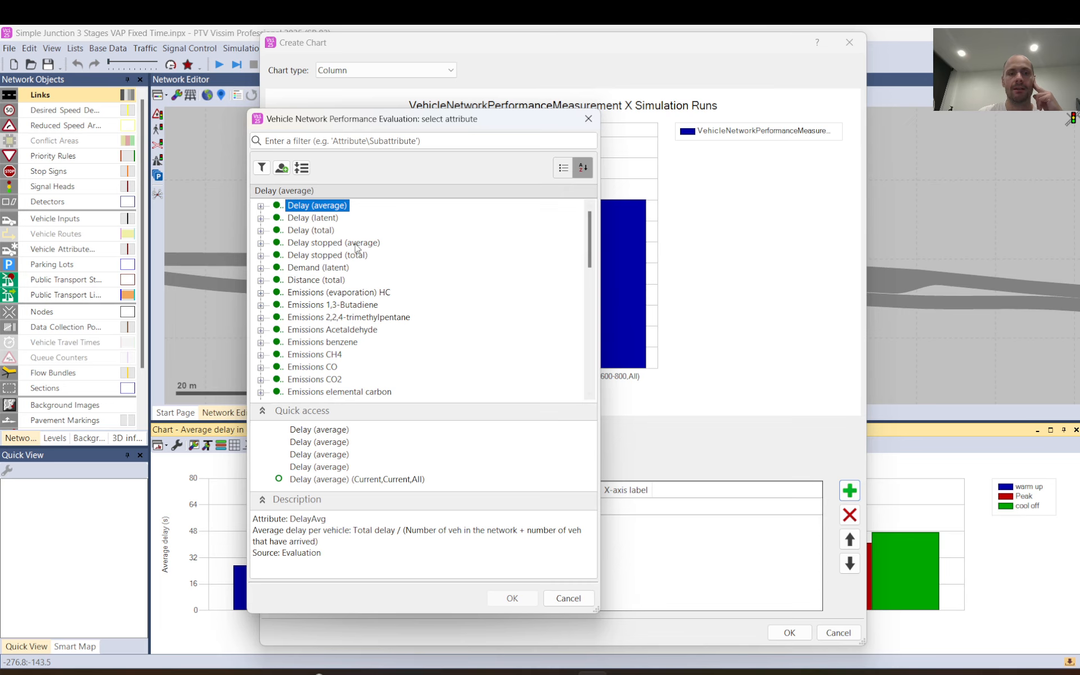
left_click(568, 598)
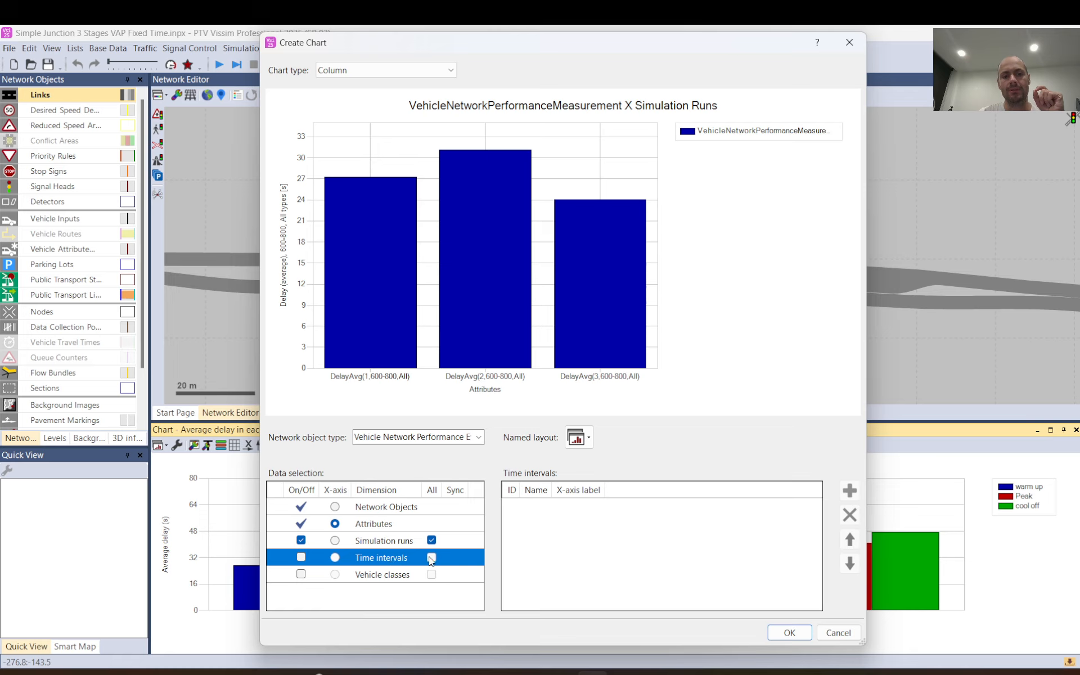
Enable the Time intervals dimension and remove the existing average delay attribute from the Attributes dimension.
left_click(301, 558)
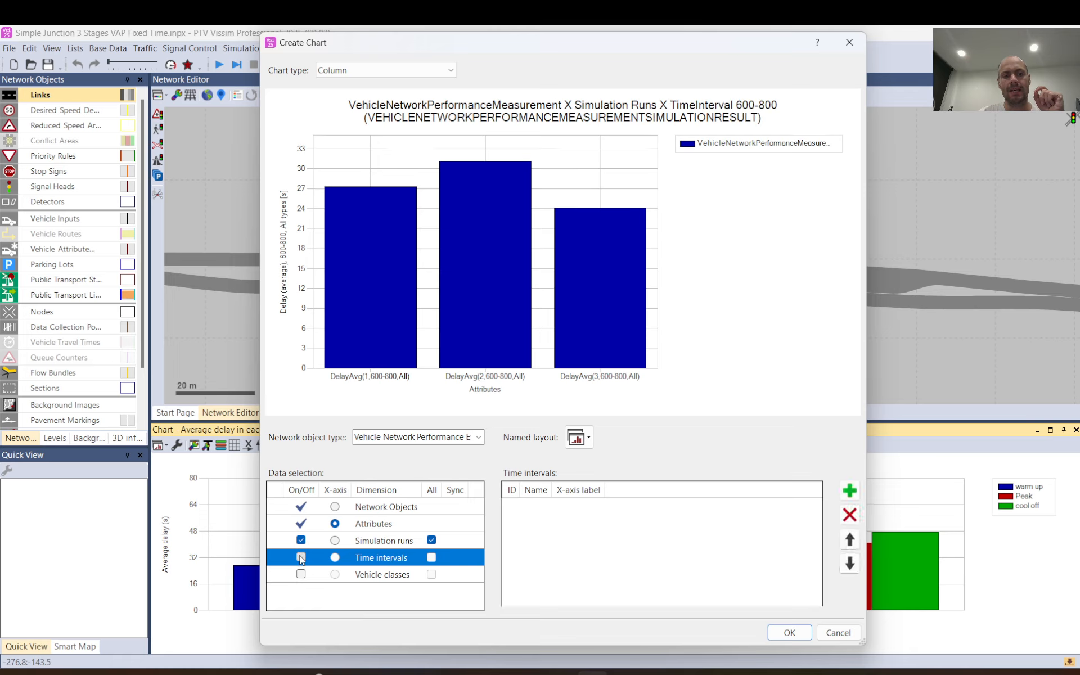
left_click(372, 531)
left_click(532, 509)
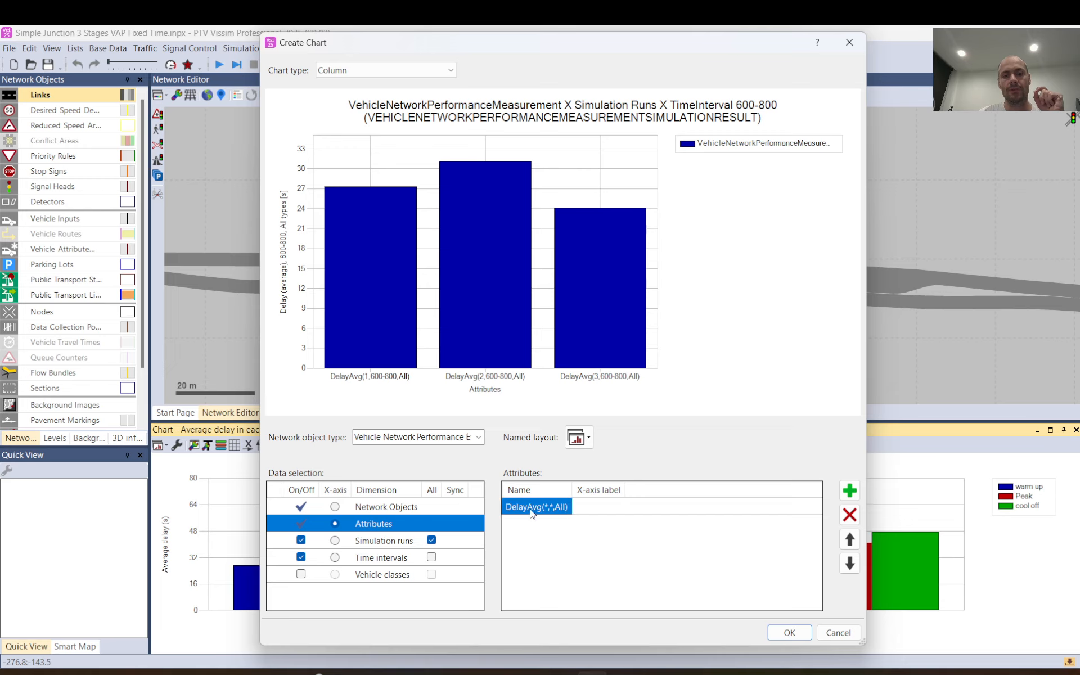
left_click(850, 515)
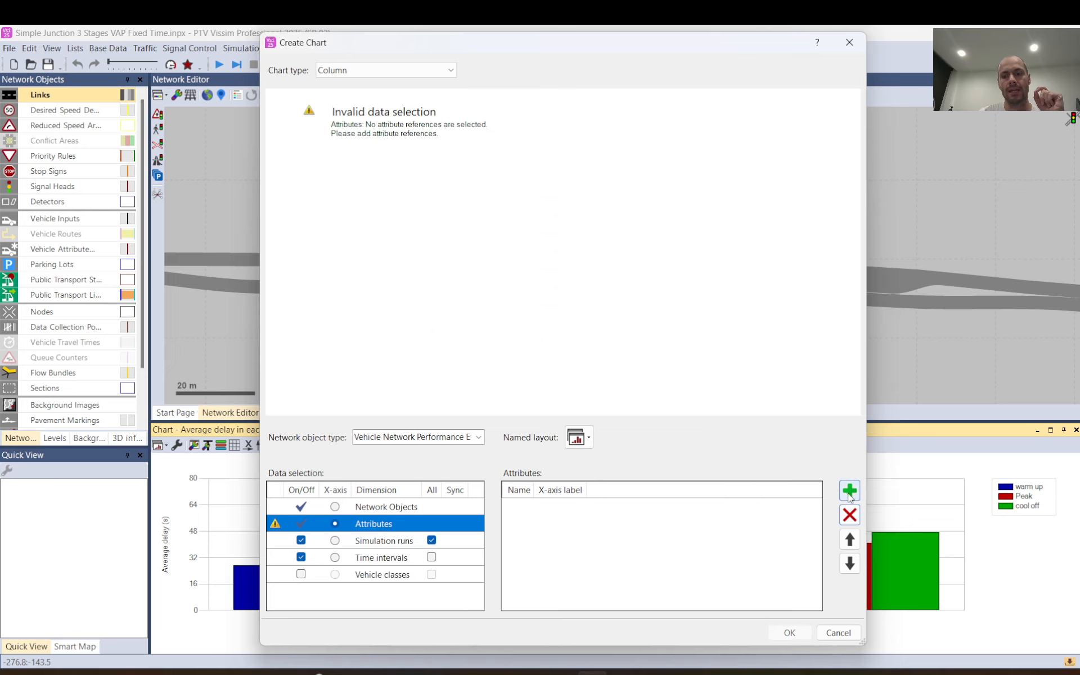
Add the Delay (average) sub-attribute <Simulation Runs> x <Time Intervals> x All types to the Attributes dimension.
left_click(850, 491)
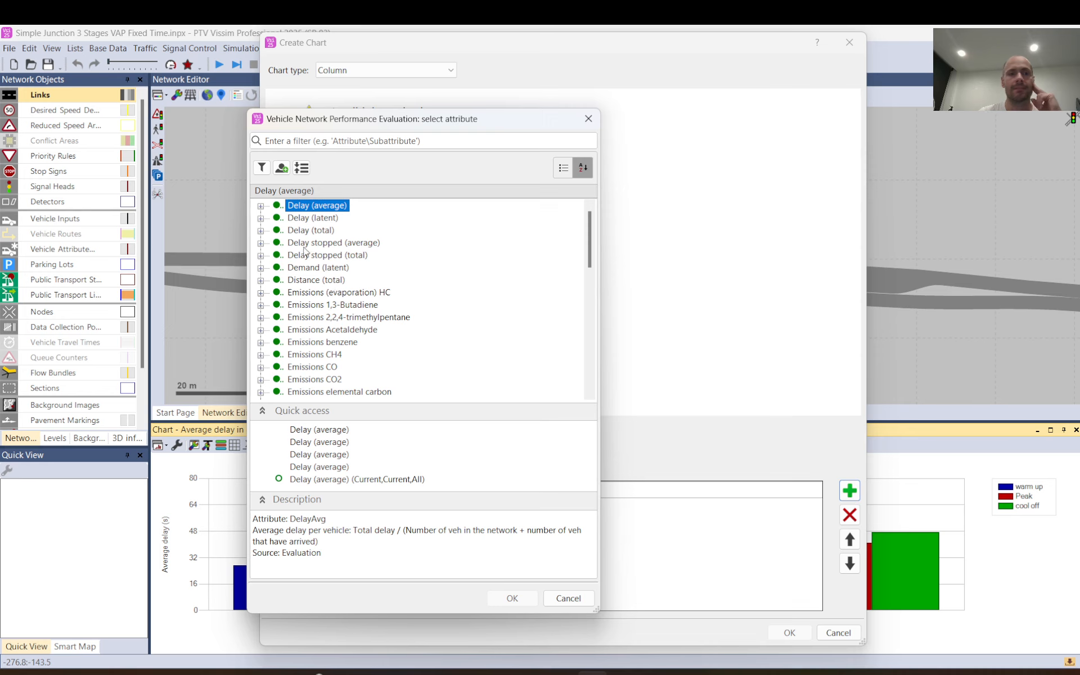
left_click(263, 205)
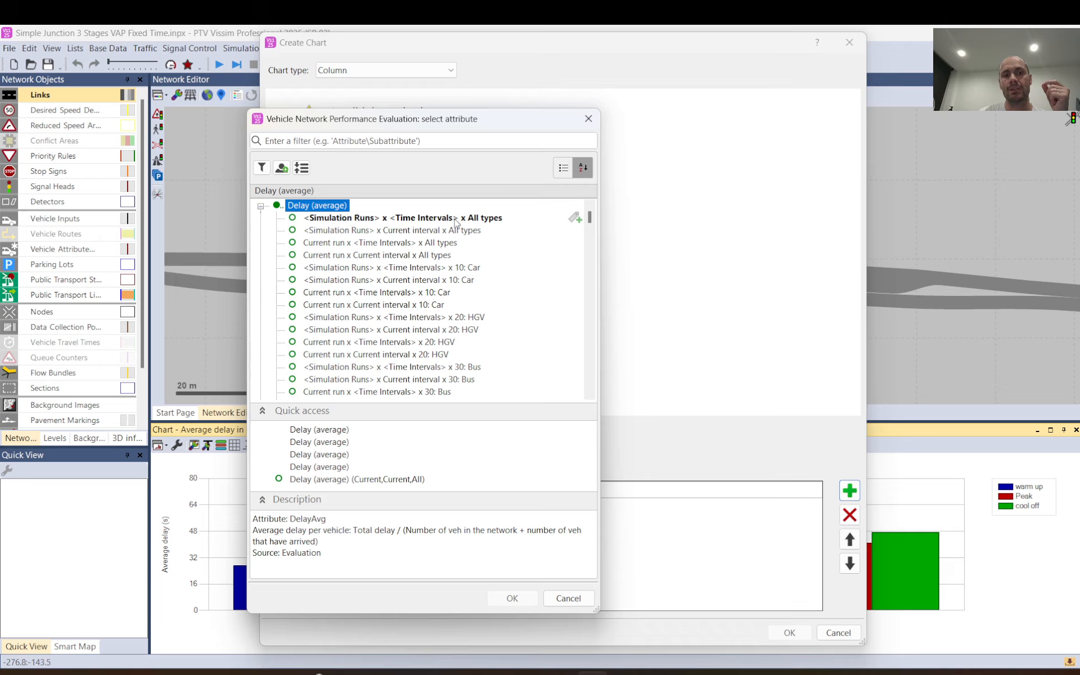
left_click(485, 220)
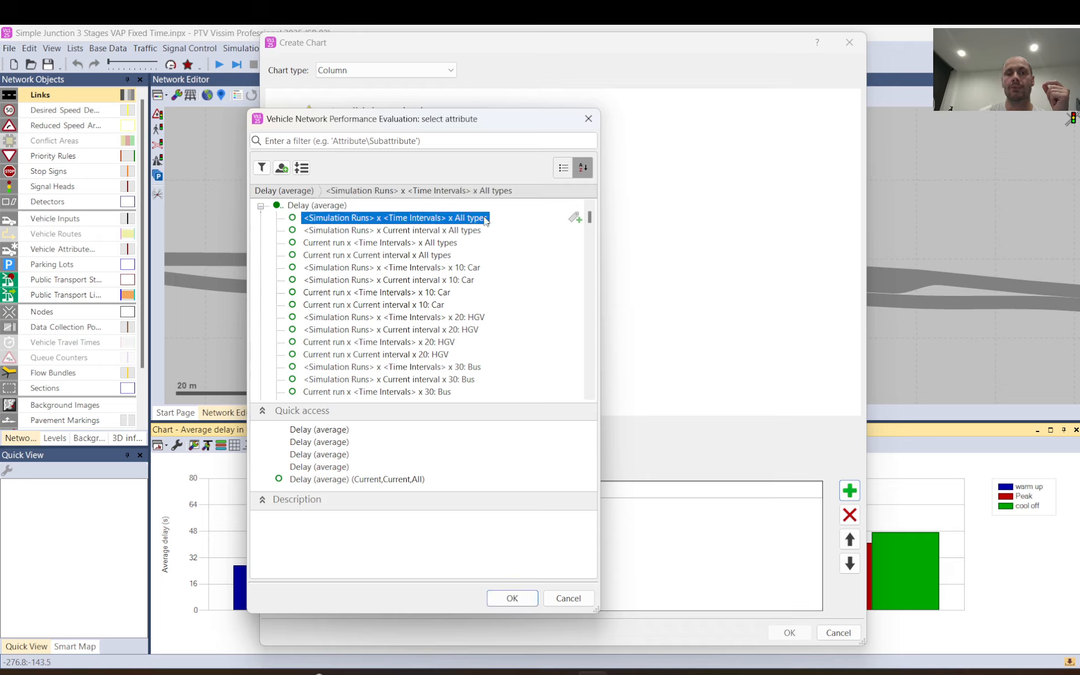
left_click(515, 601)
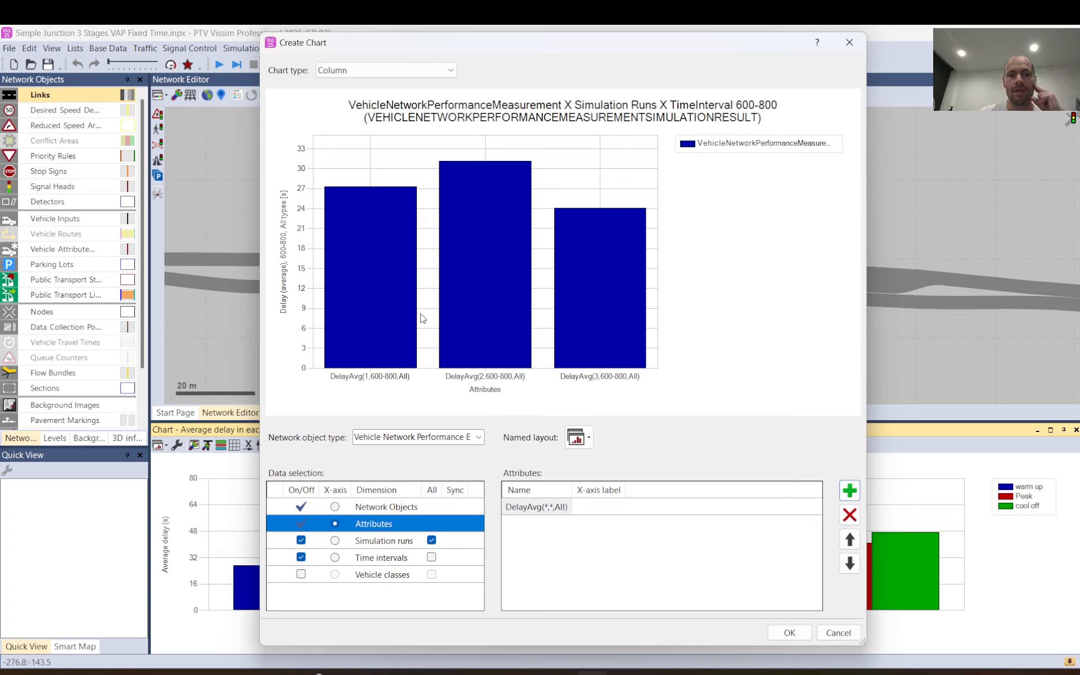
Set Simulation runs as the chart's x-axis and include all time intervals.
left_click(335, 541)
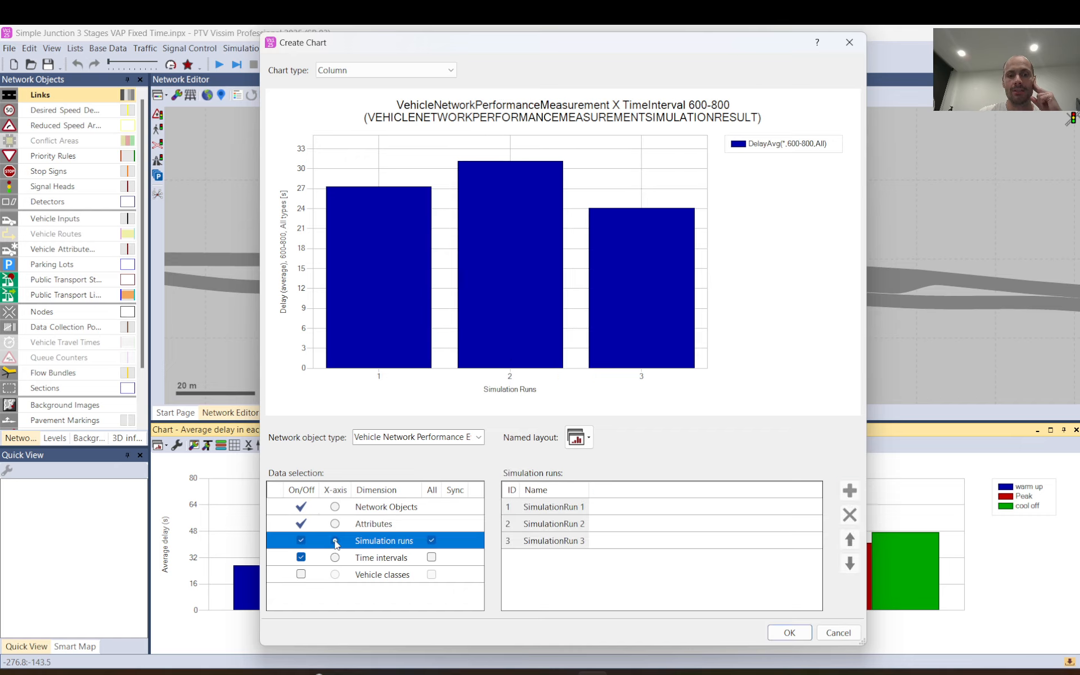
left_click(335, 524)
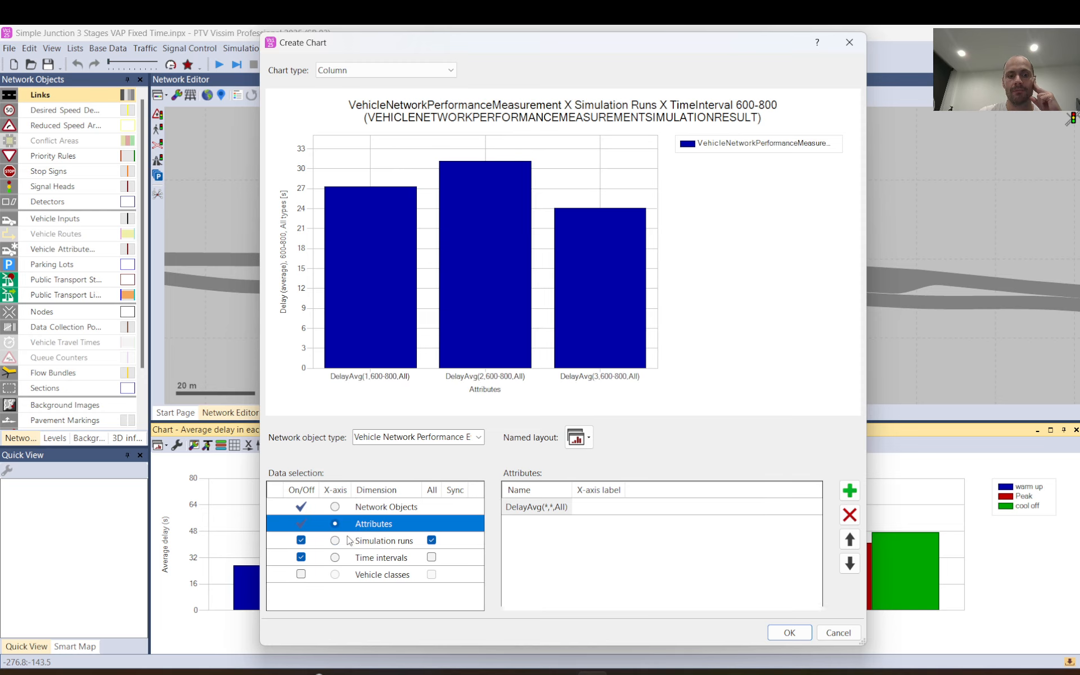
left_click(338, 540)
left_click(335, 542)
left_click(432, 557)
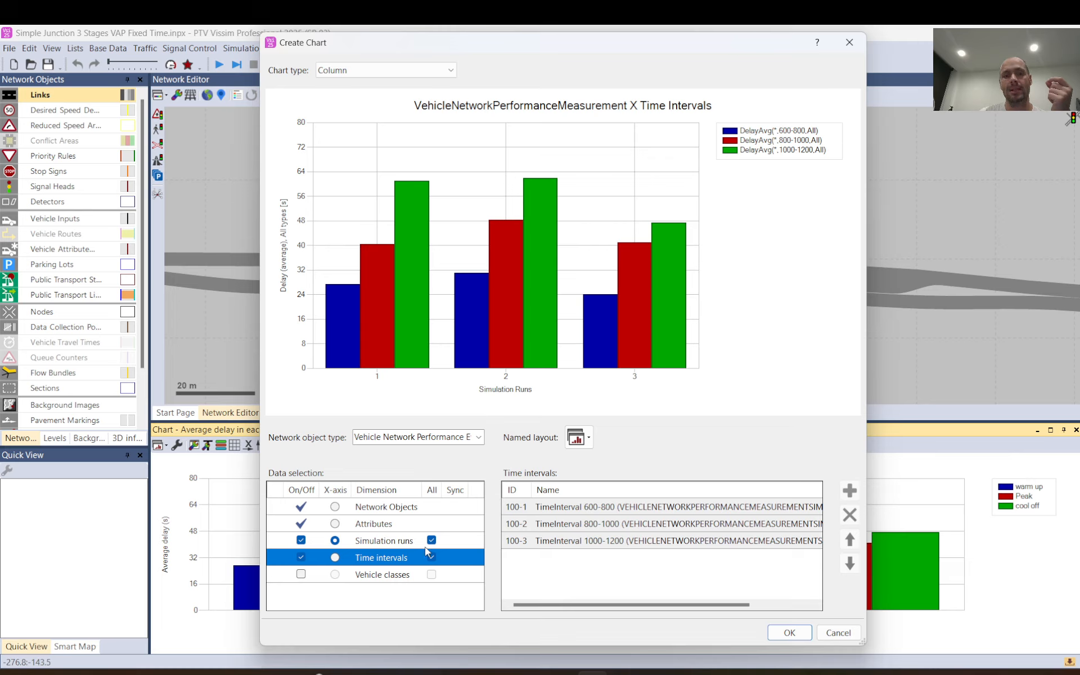
Try Attributes and Time intervals as the chart's x-axis to compare the groupings, and return the x-axis to Simulation runs.
left_click(360, 529)
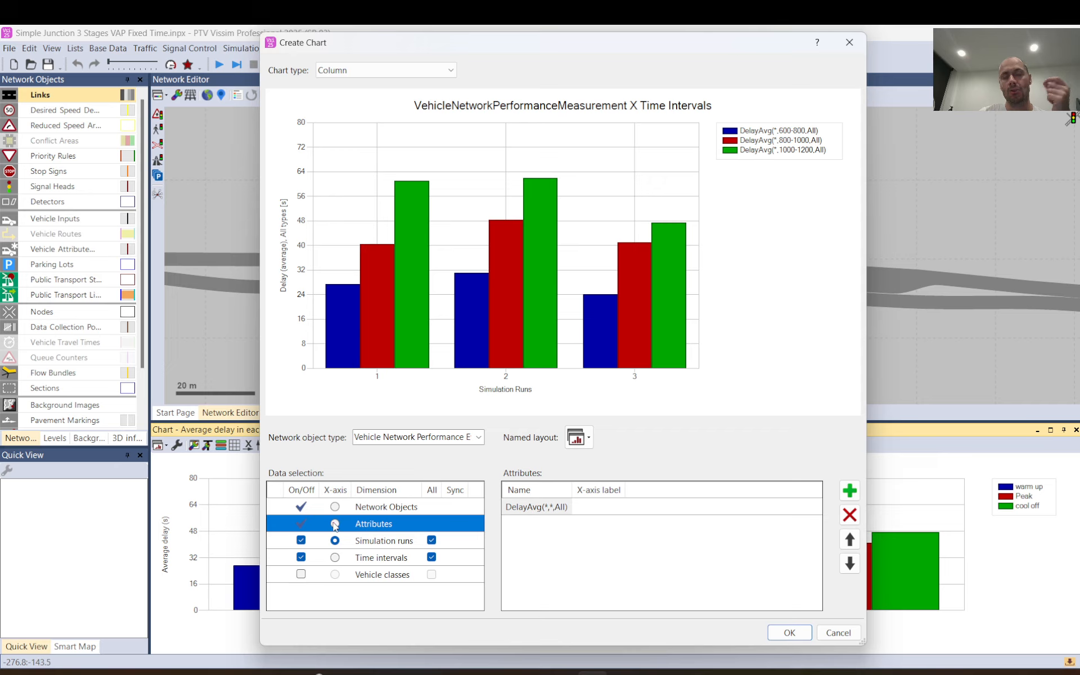
left_click(336, 524)
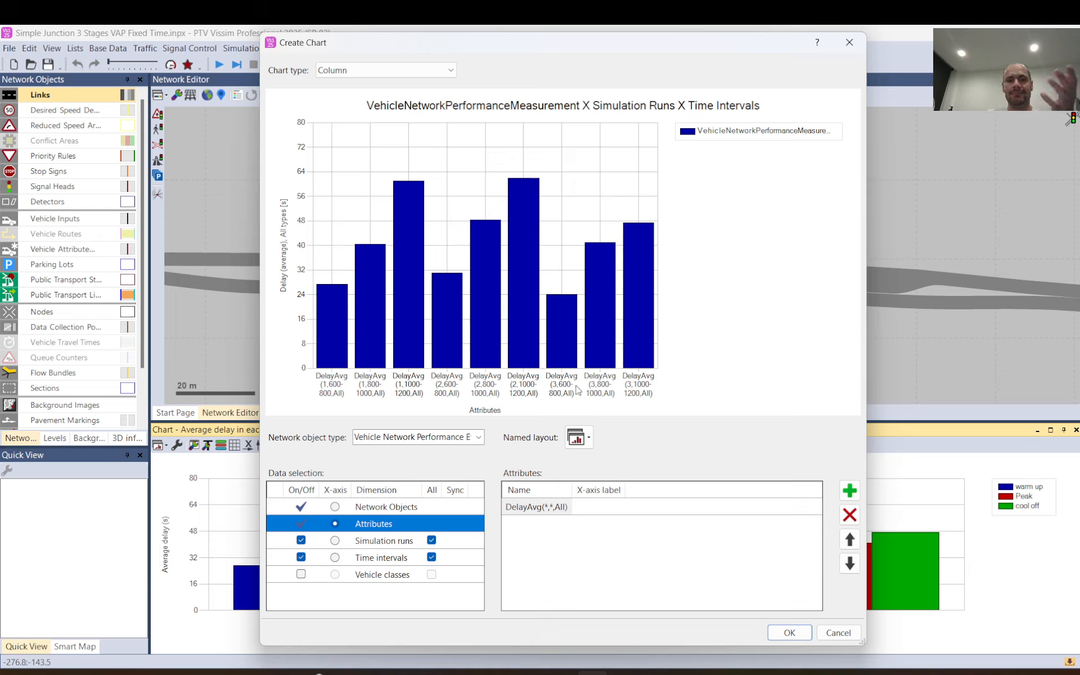
mouse_move(530, 314)
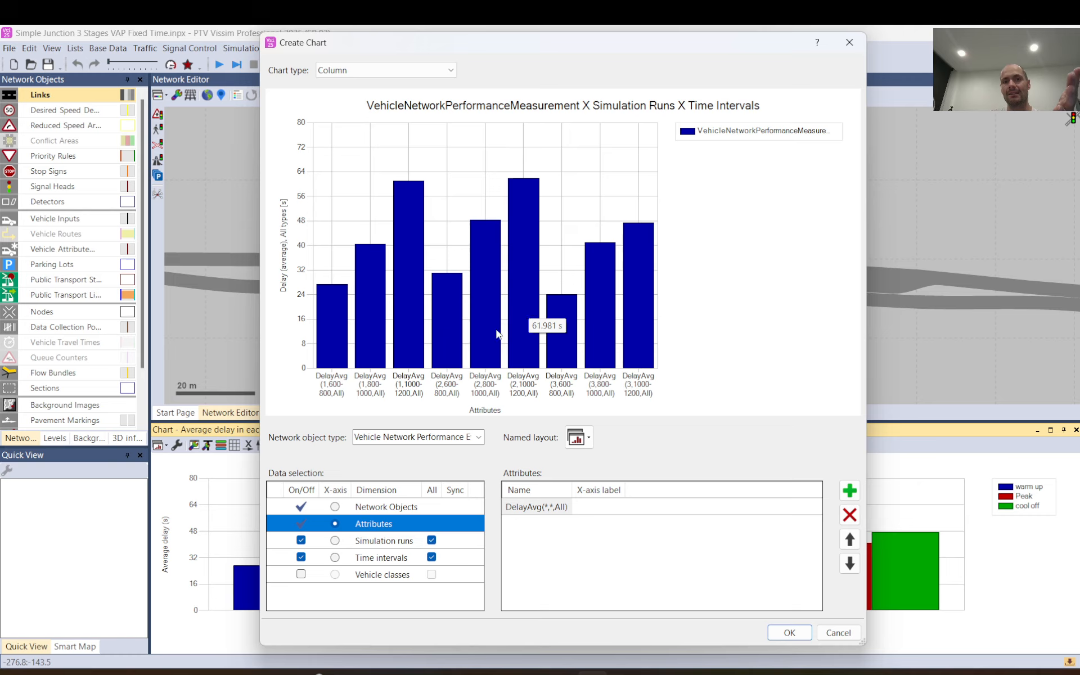
left_click(335, 541)
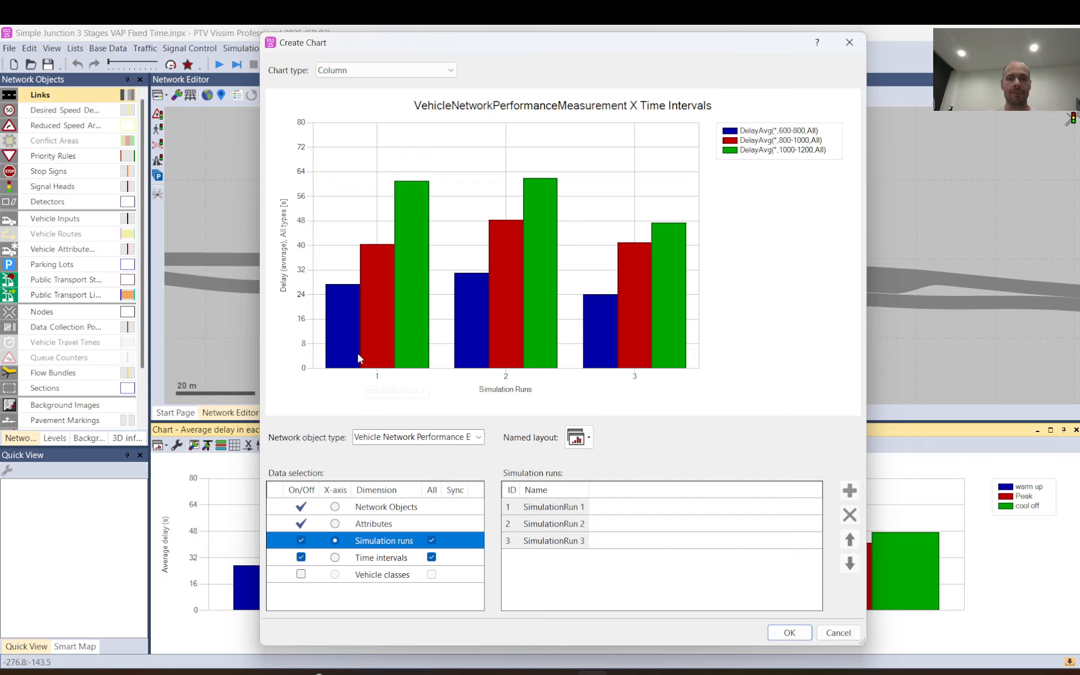
left_click(335, 558)
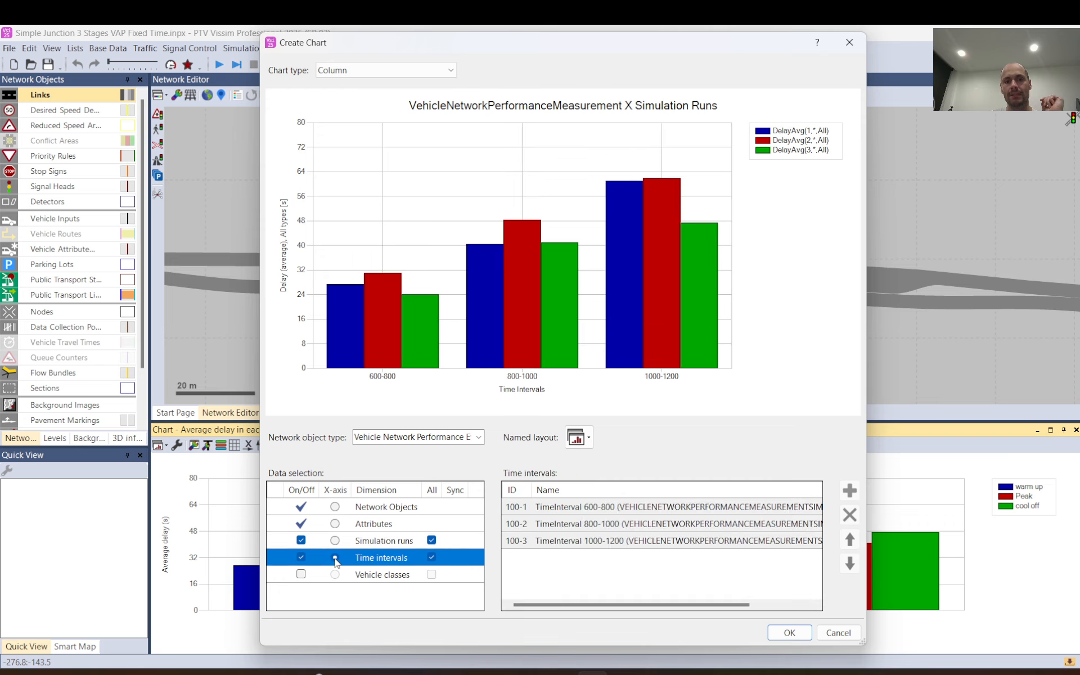
left_click(336, 541)
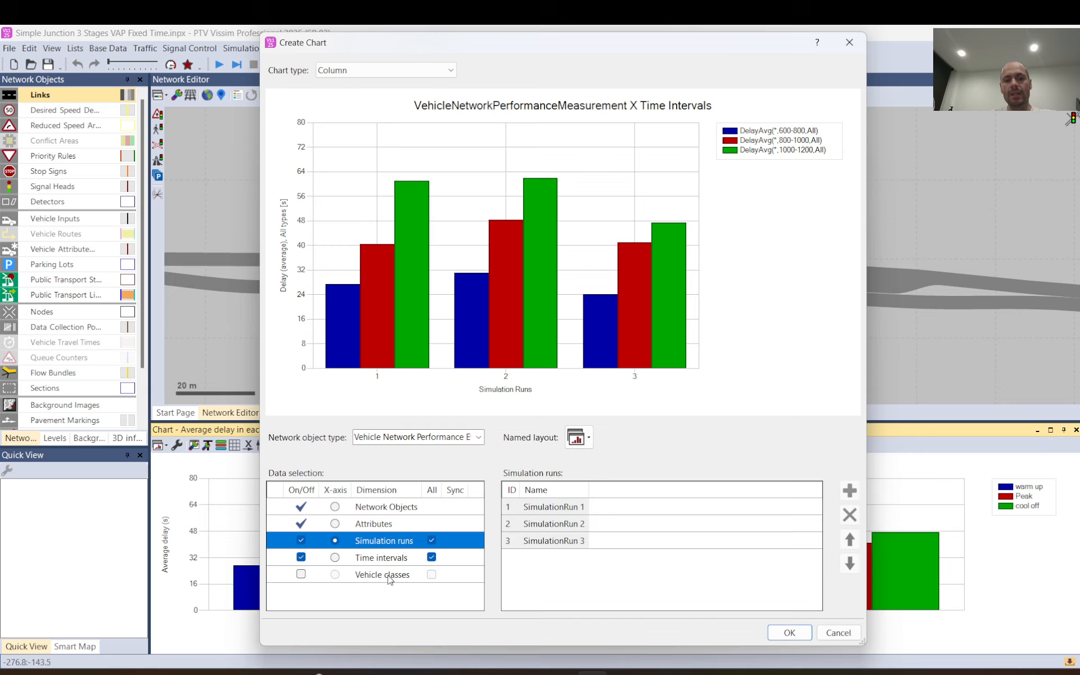
Try including all vehicle classes in the chart and check the Attributes and Vehicle classes dimensions.
left_click(301, 574)
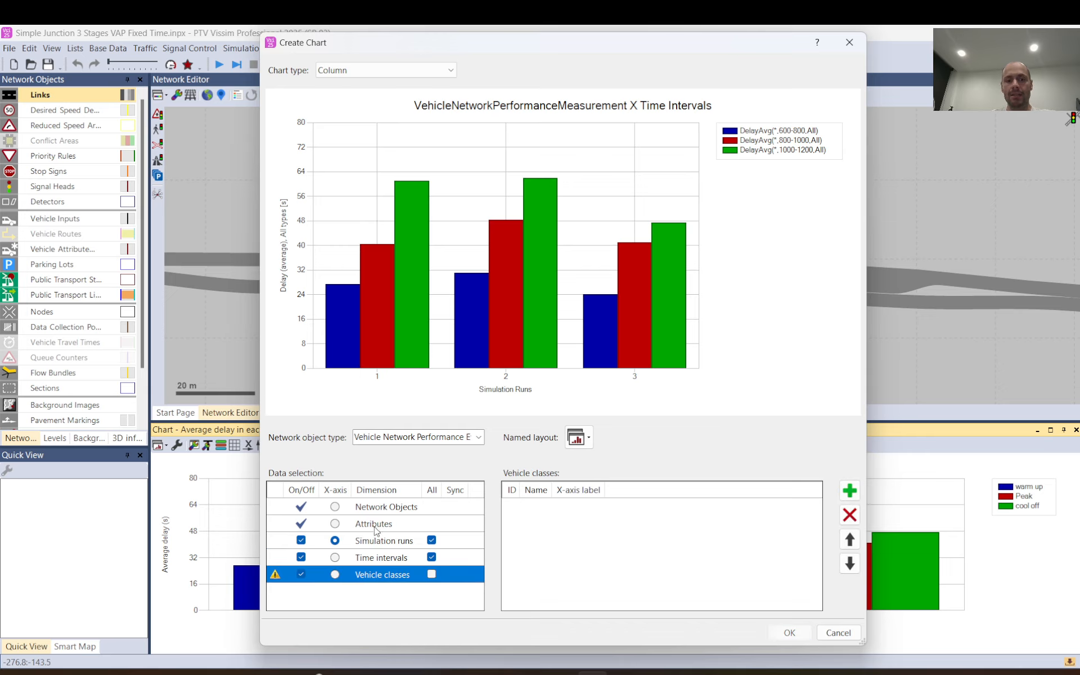
left_click(432, 574)
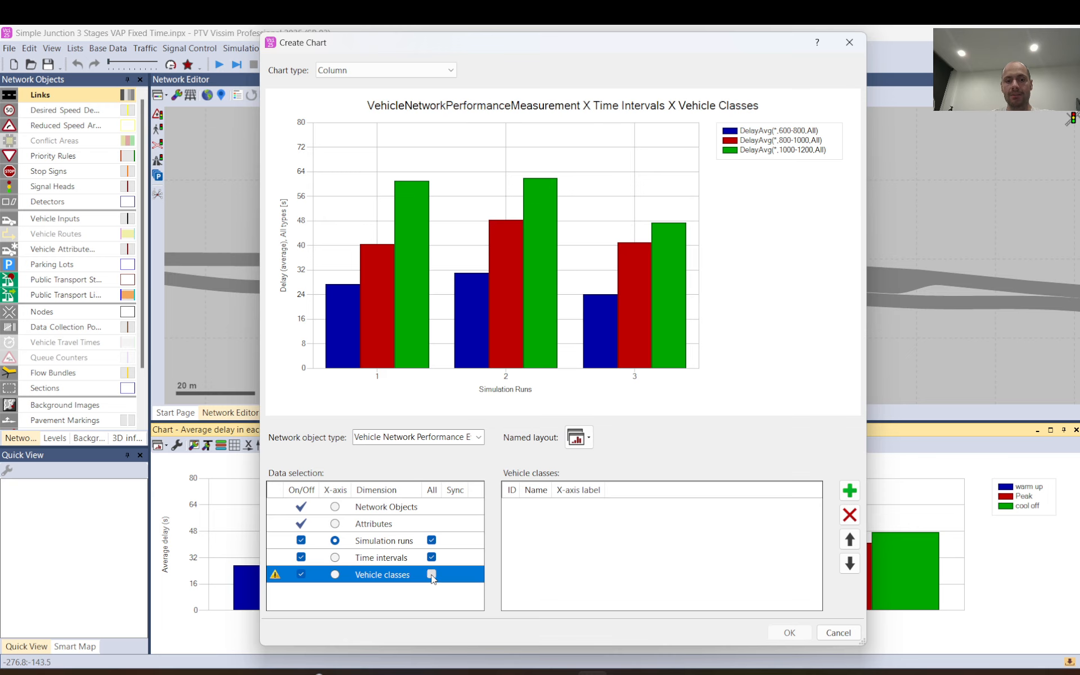
left_click(376, 525)
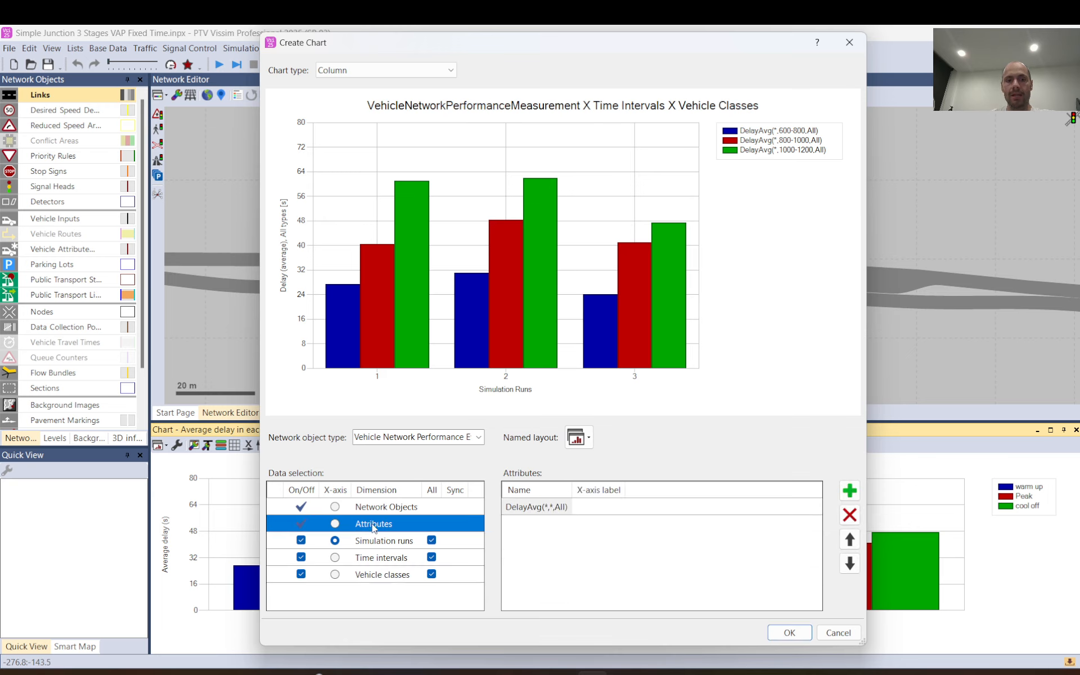
left_click(379, 577)
Replace the average delay attribute with the Delay (average) sub-attribute <Simulation Runs> x <Time Intervals> x <Vehicle Classes>.
left_click(430, 526)
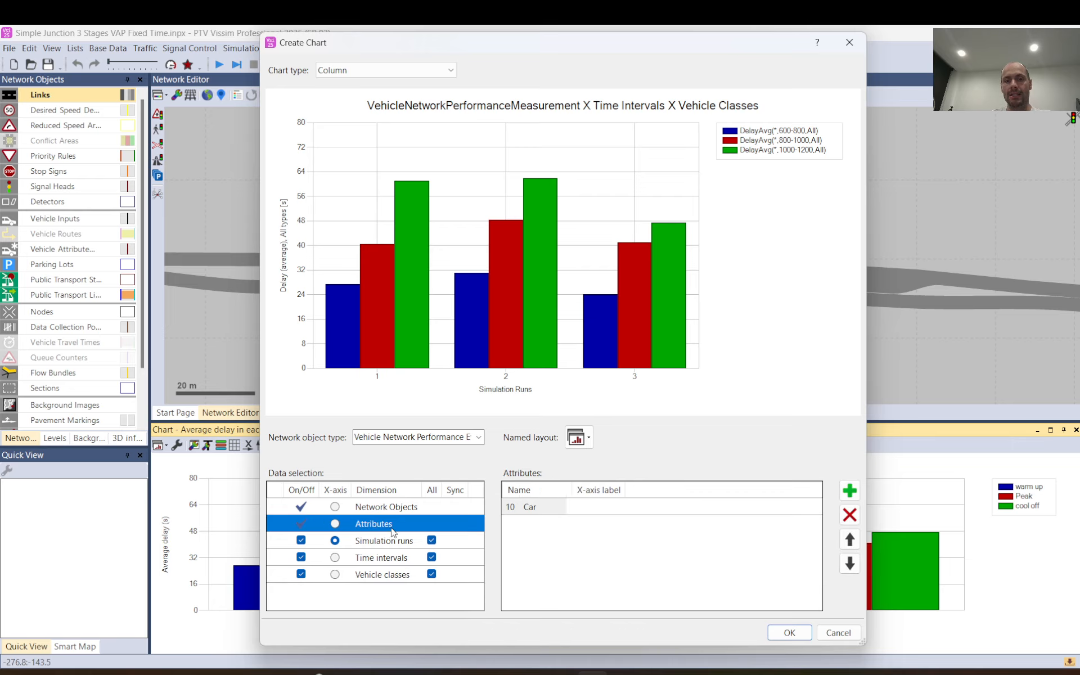
left_click(615, 514)
left_click(557, 513)
left_click(850, 515)
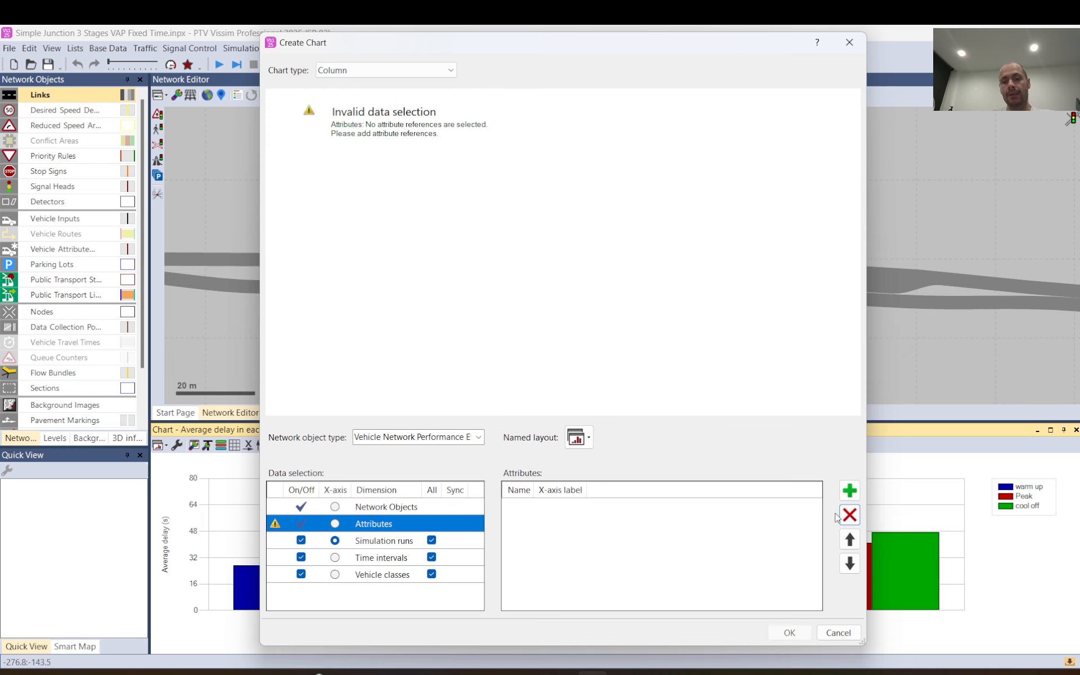
left_click(849, 490)
left_click(261, 208)
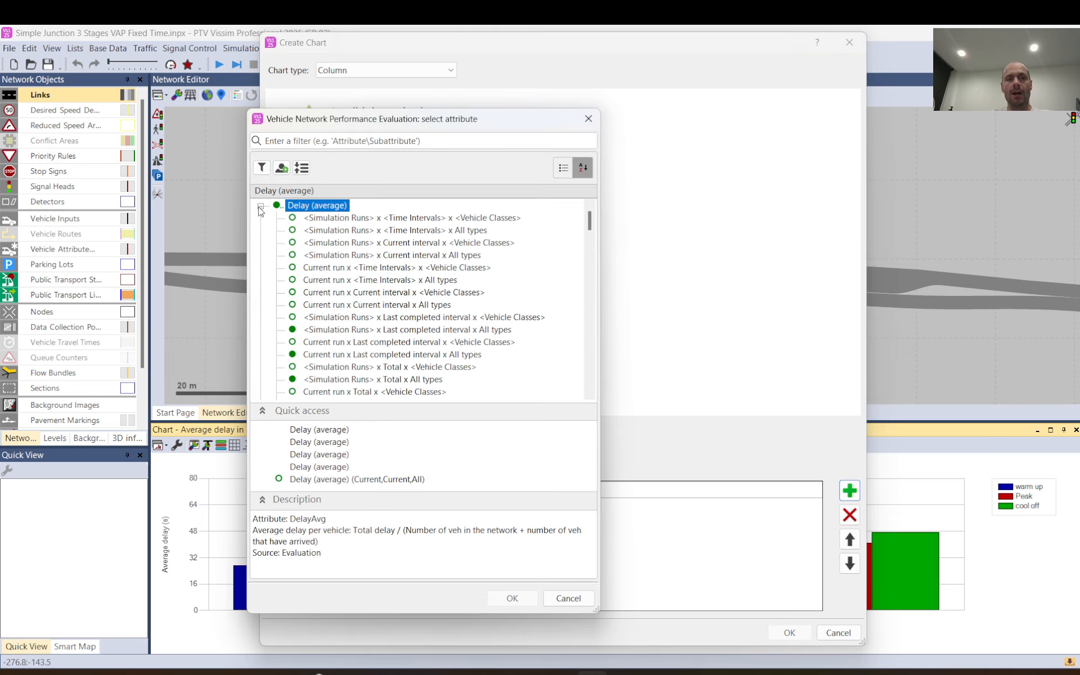
left_click(394, 219)
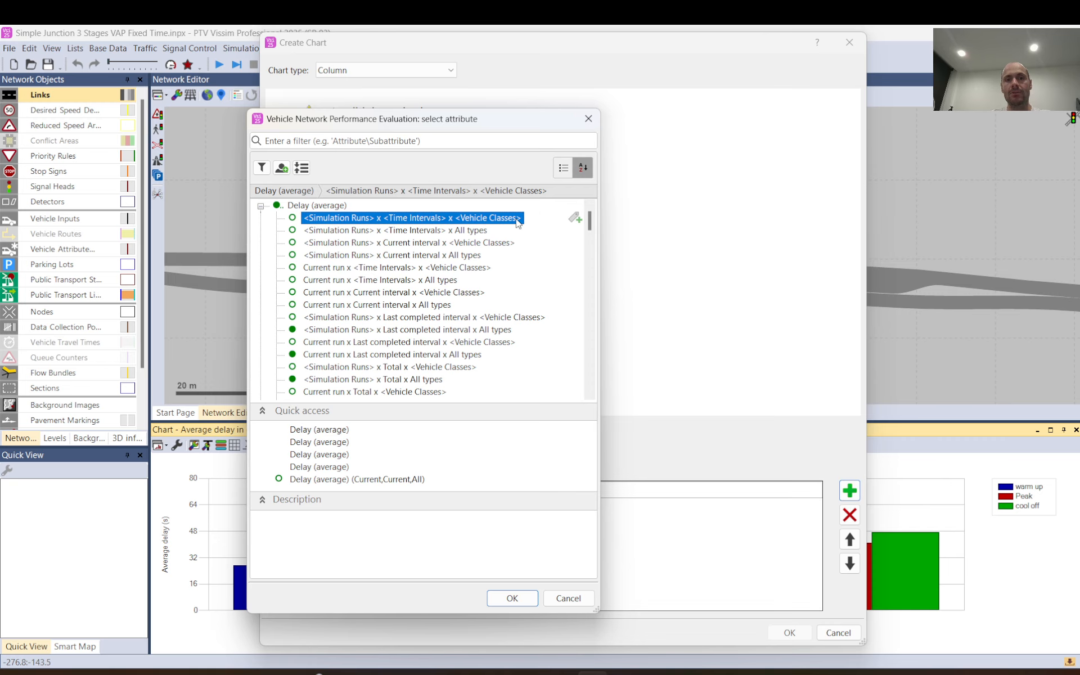
left_click(511, 598)
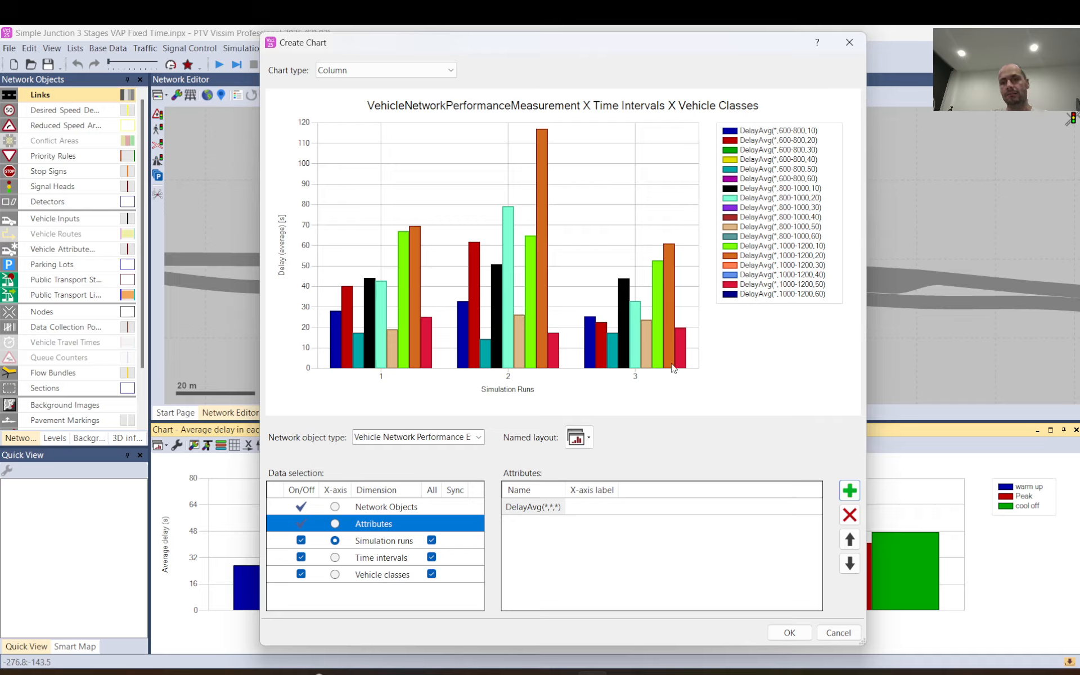
Remove the vehicle-class delay attribute and switch off the Vehicle classes dimension, including its use of all classes.
left_click(673, 509)
left_click(849, 515)
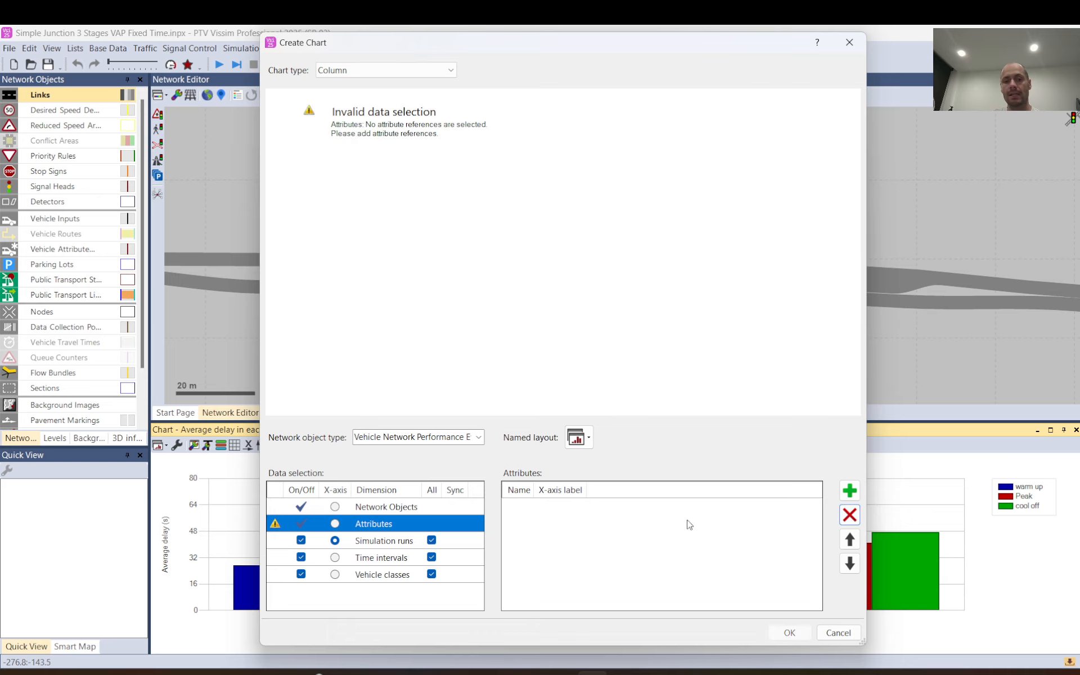
left_click(301, 574)
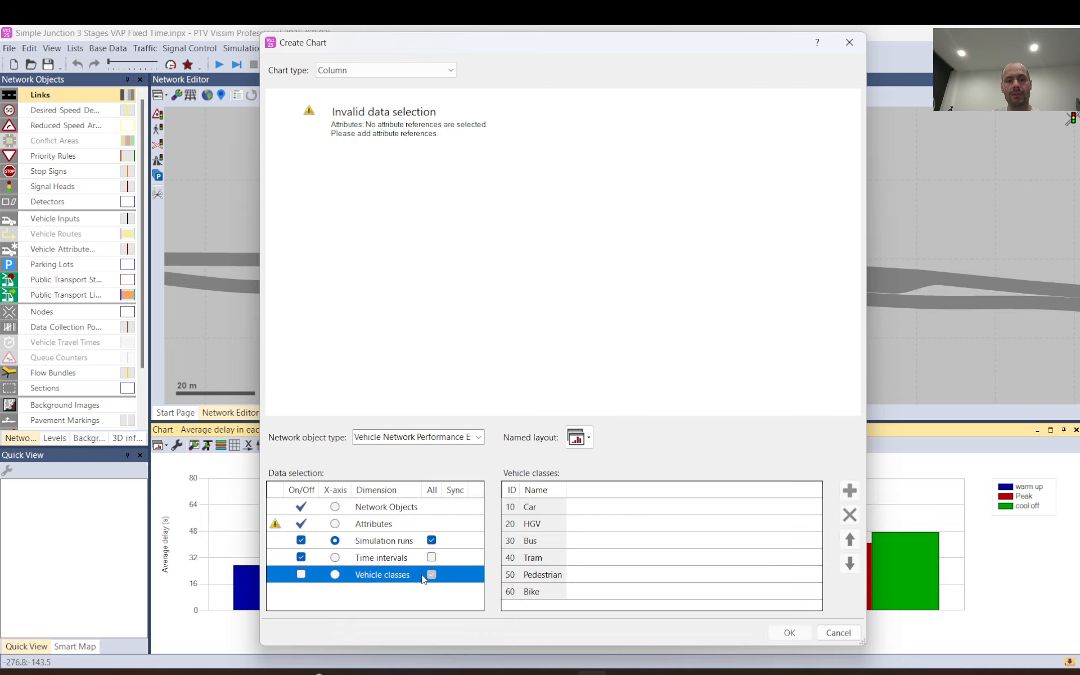
left_click(301, 575)
left_click(302, 575)
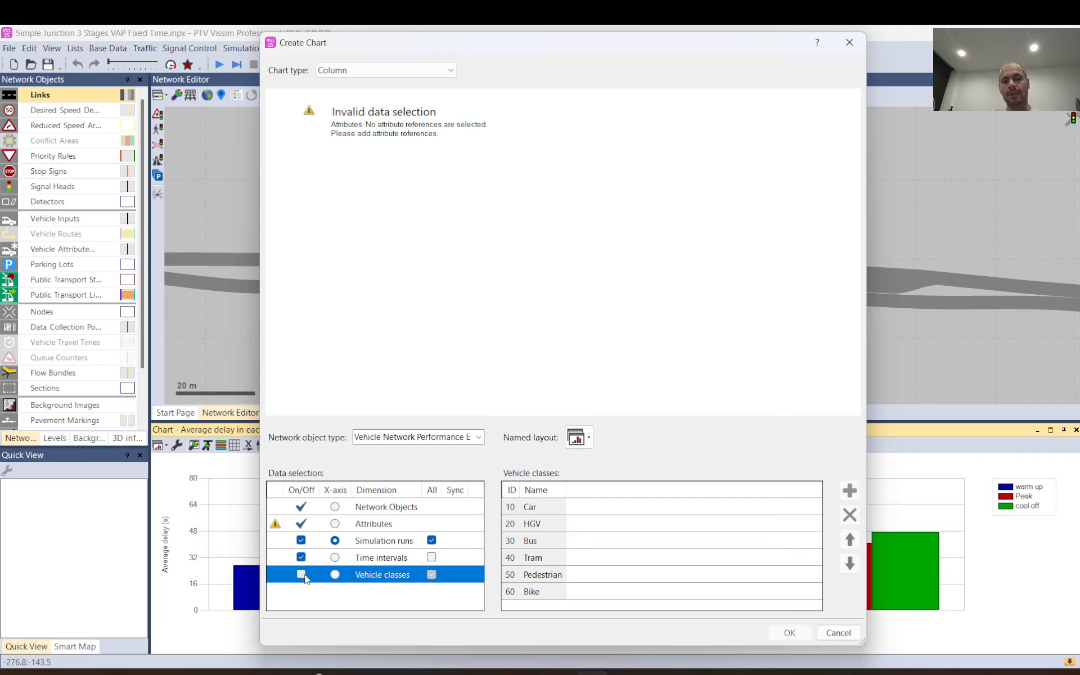
left_click(301, 575)
left_click(301, 575)
left_click(301, 574)
left_click(432, 574)
left_click(301, 574)
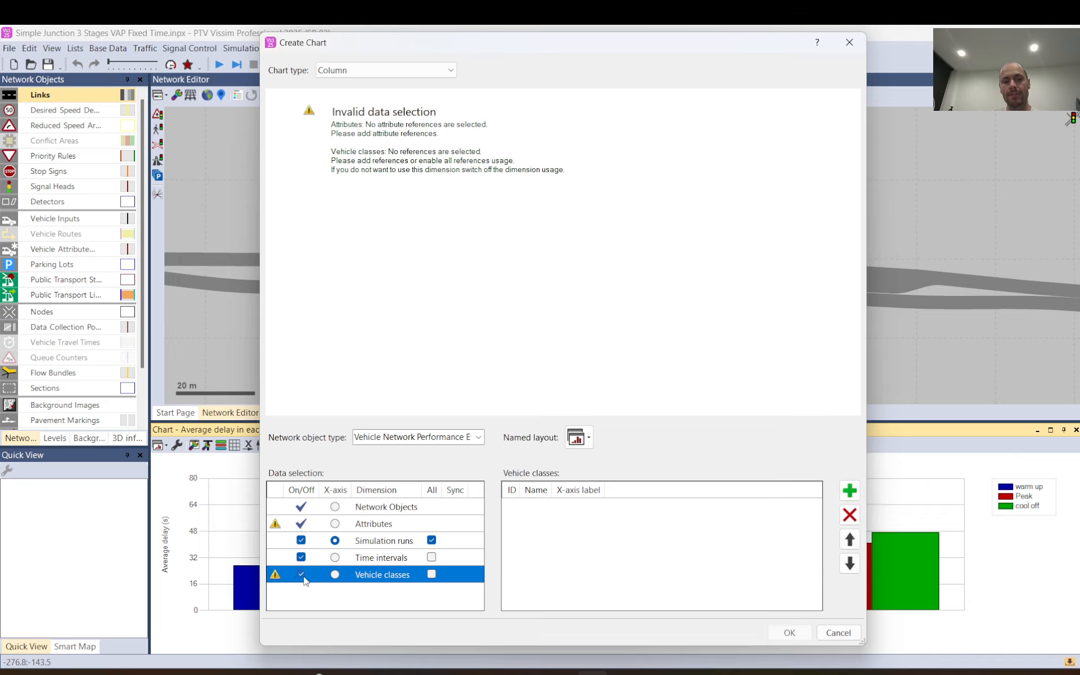
left_click(376, 541)
Add the Delay (average) sub-attribute <Simulation Runs> x <Time Intervals> x All types again and include all time intervals.
left_click(374, 524)
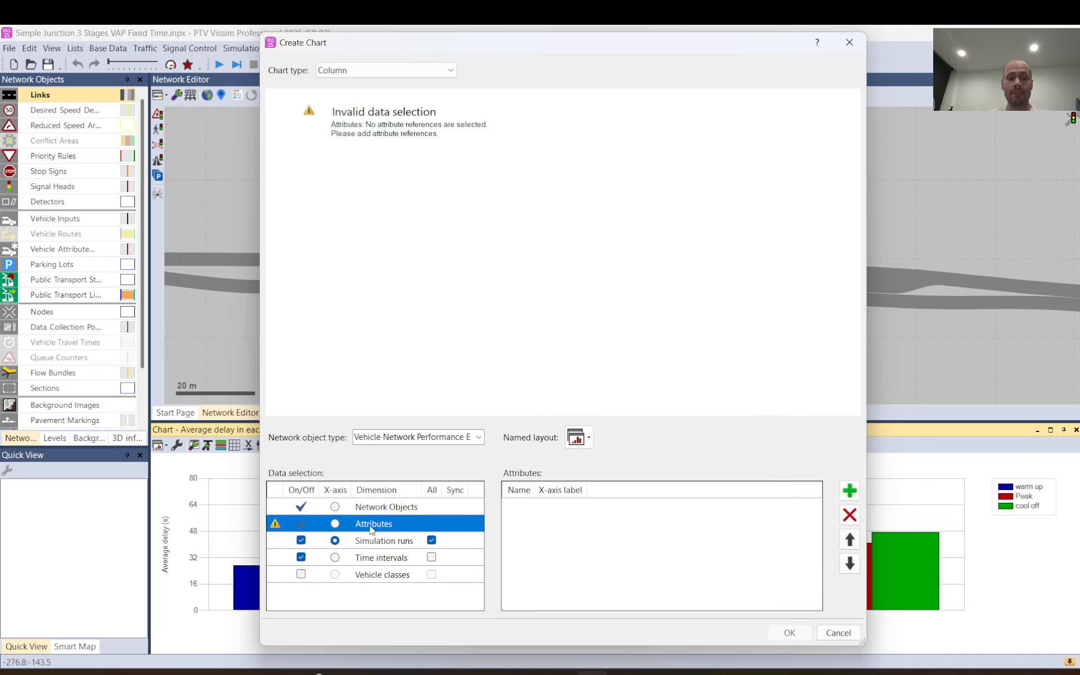
left_click(850, 490)
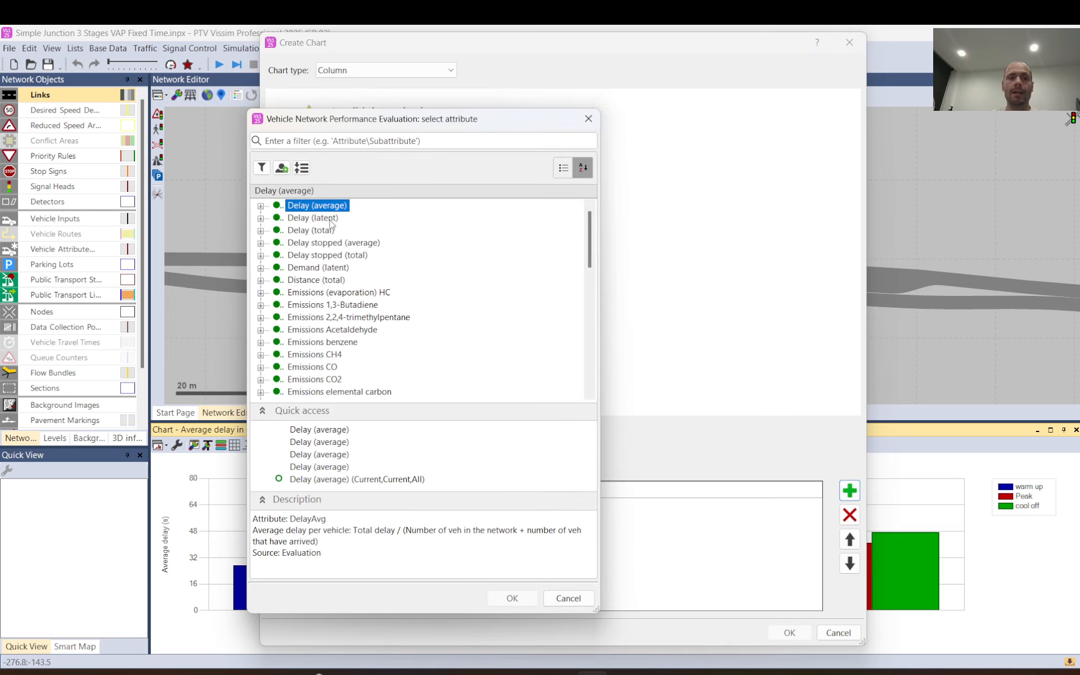
left_click(260, 207)
double_click(338, 219)
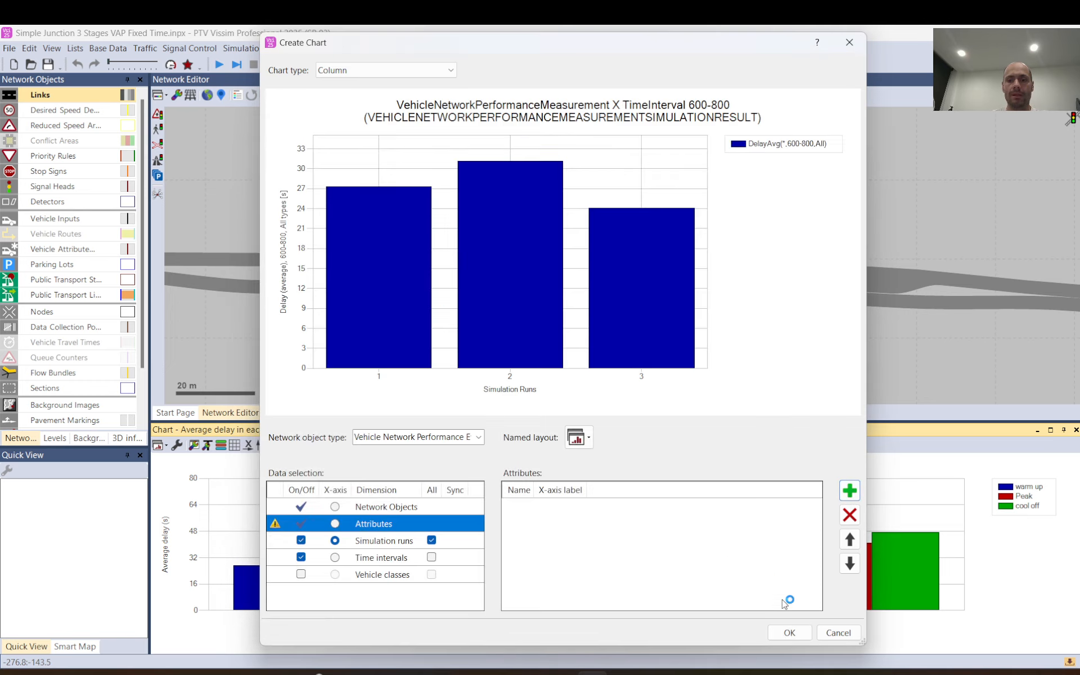
left_click(379, 543)
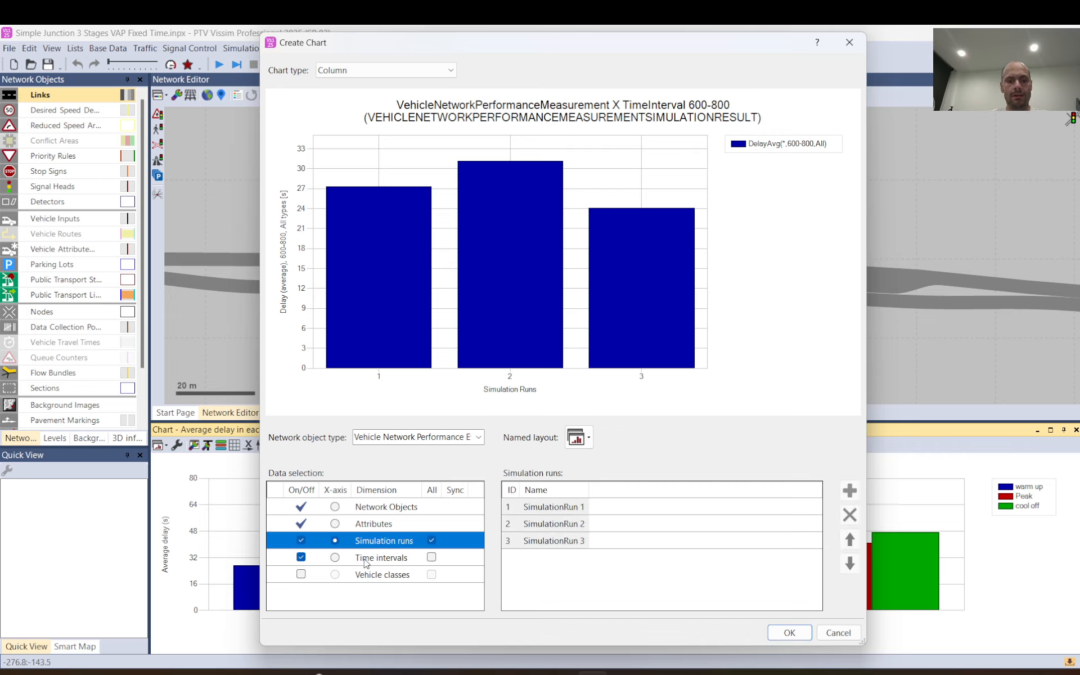
left_click(431, 557)
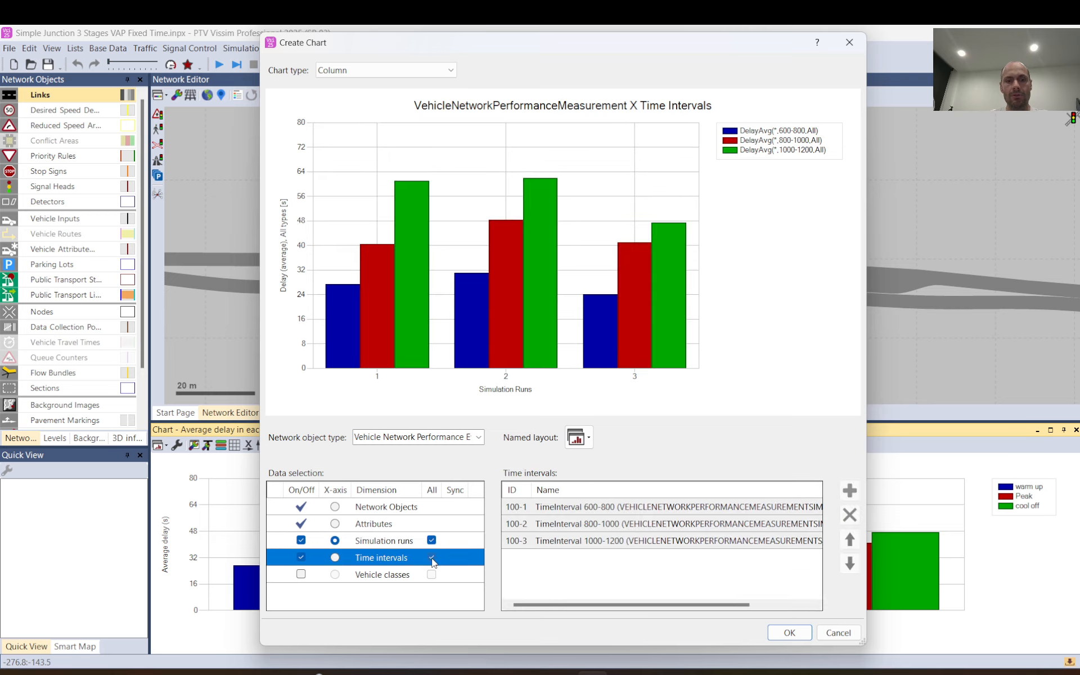
Create the chart from the simulation-run selection and compare it with the existing chart of average delay in each simulation run.
left_click(391, 543)
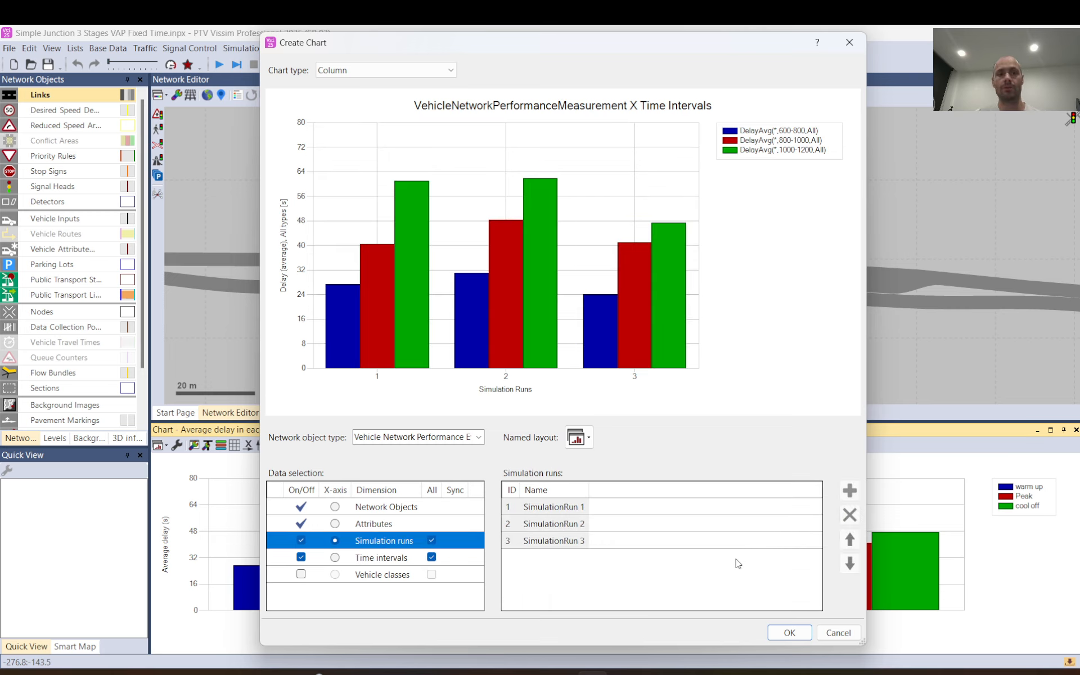
left_click(790, 633)
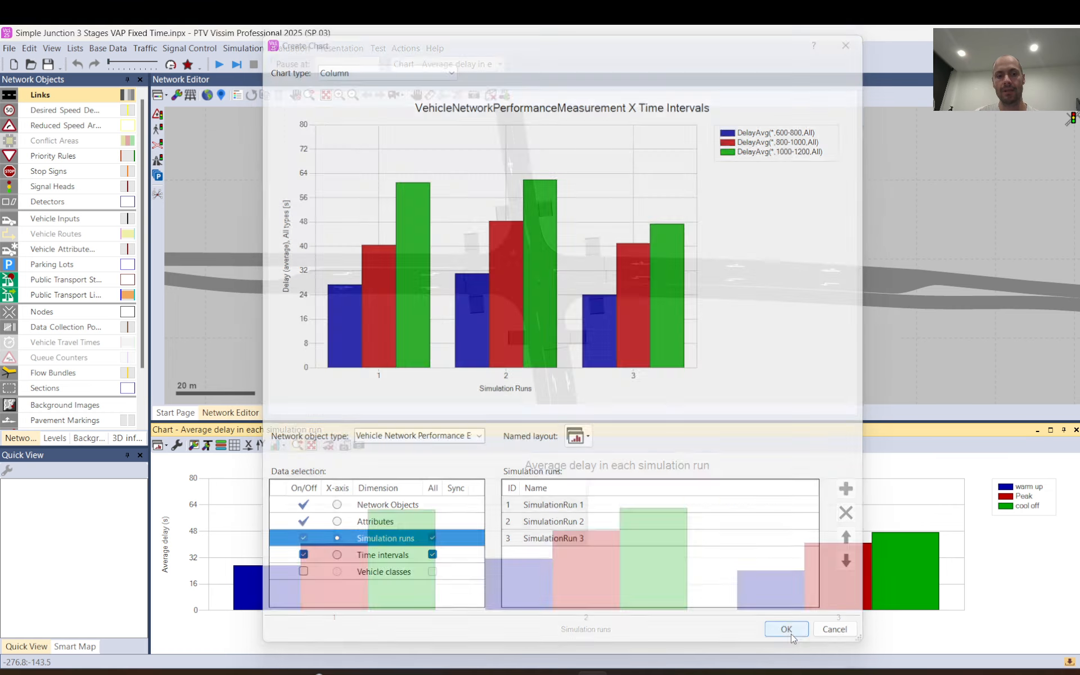
left_click(222, 649)
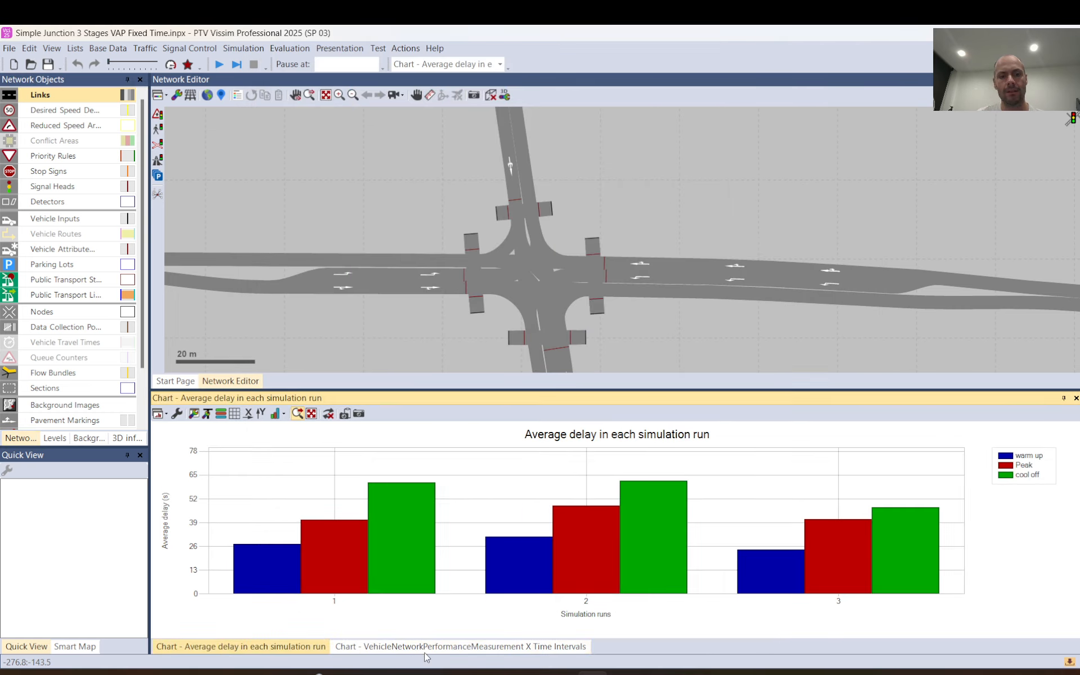
left_click(426, 651)
left_click(258, 653)
left_click(355, 653)
left_click(282, 653)
left_click(360, 648)
Dock the new chart window beside the Start Page and enlarge it to fill most of the workspace.
left_click_drag(356, 651, 640, 234)
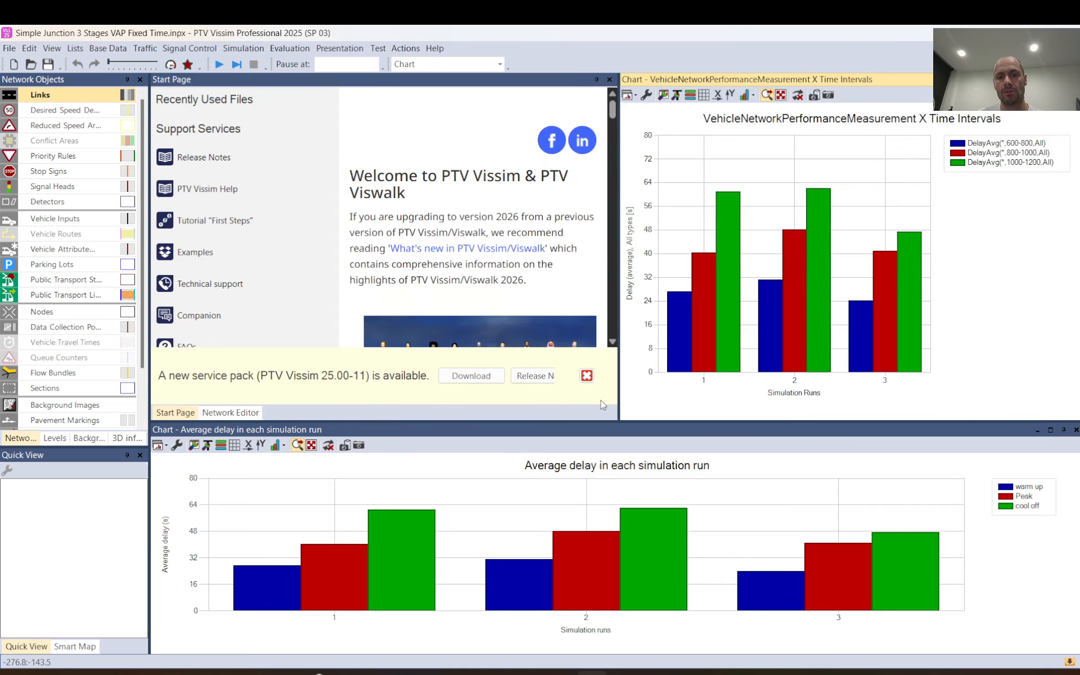
left_click_drag(614, 325, 246, 337)
left_click_drag(616, 422, 632, 598)
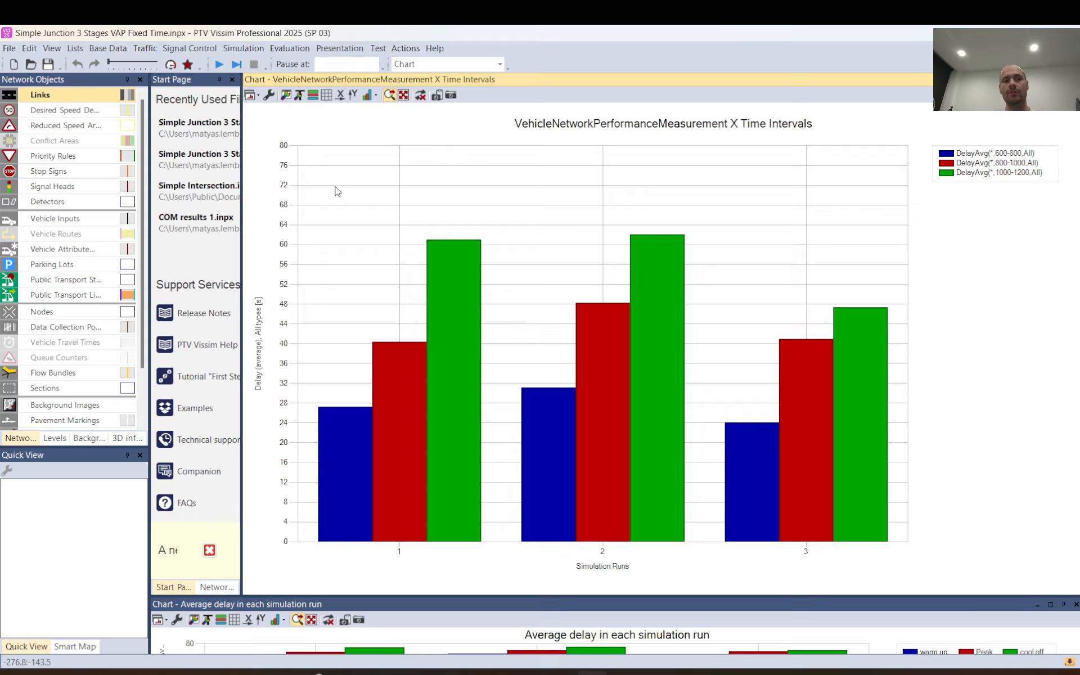
left_click_drag(242, 218, 209, 217)
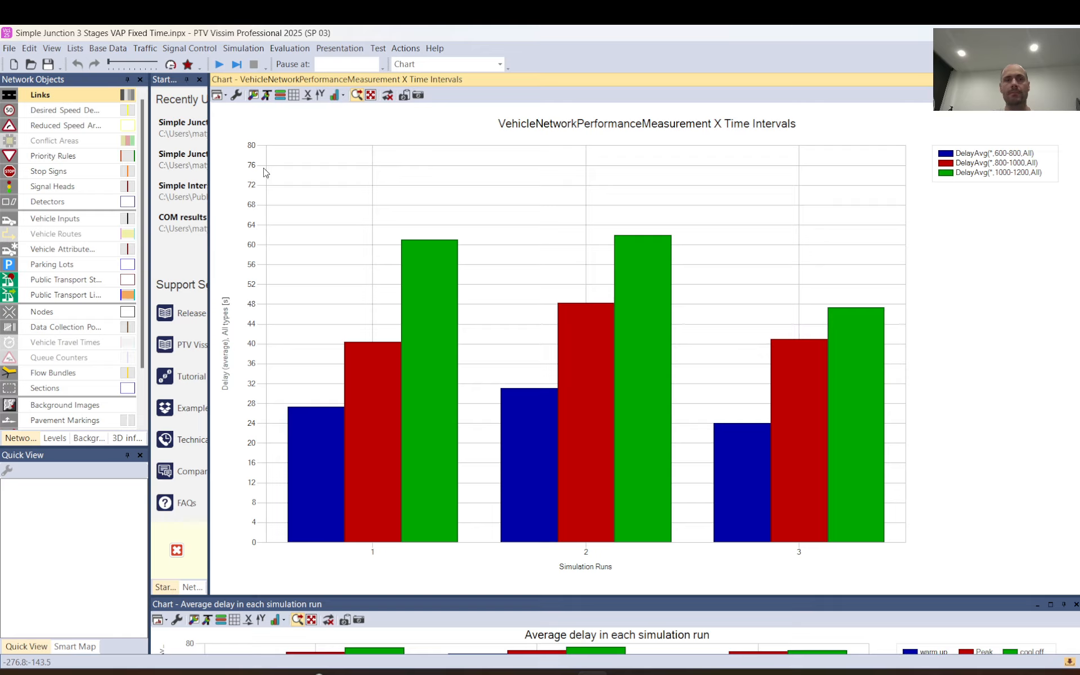
Review the new chart's configuration without changes and set its window background color to grey (255, 160, 160, 160).
left_click(236, 96)
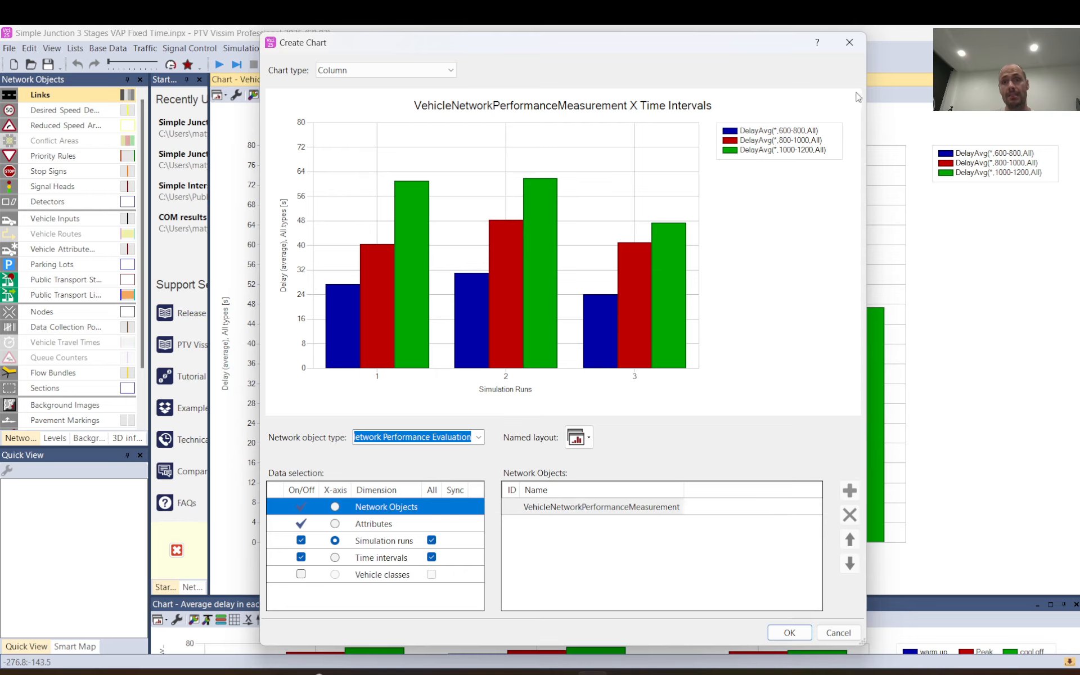
left_click(849, 42)
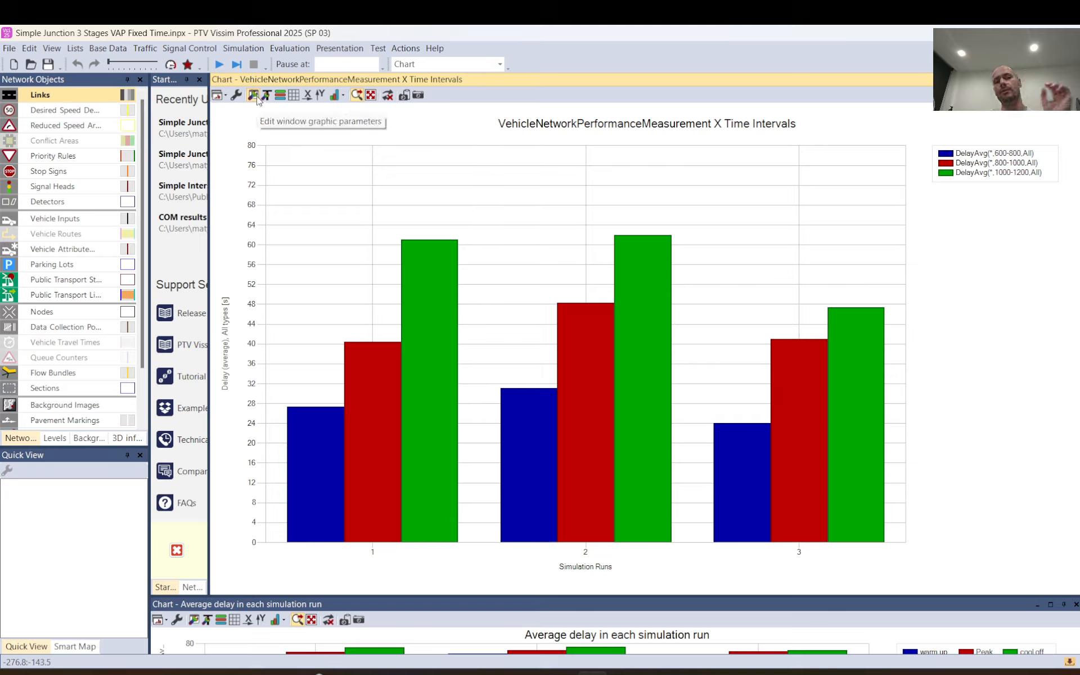
left_click(254, 95)
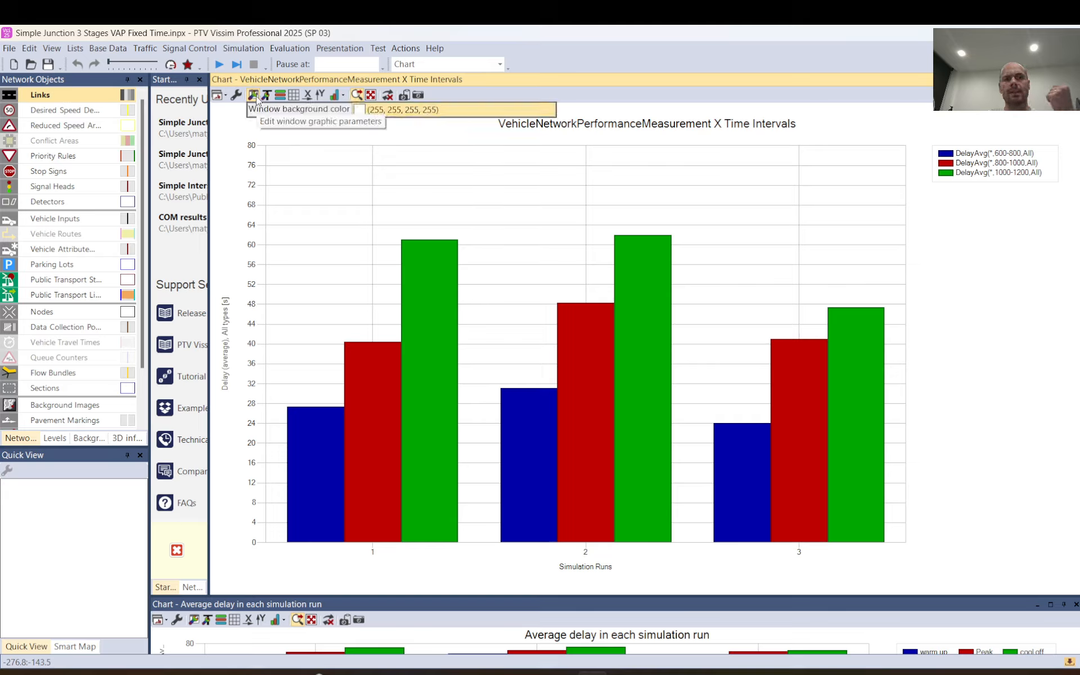
left_click(366, 110)
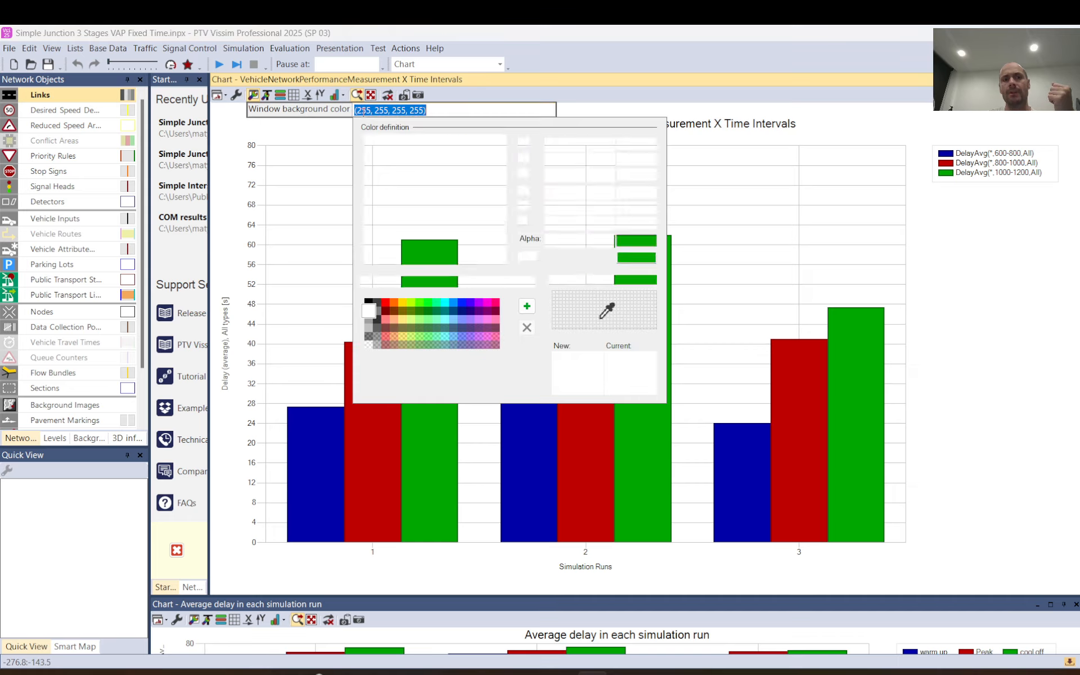
left_click(369, 324)
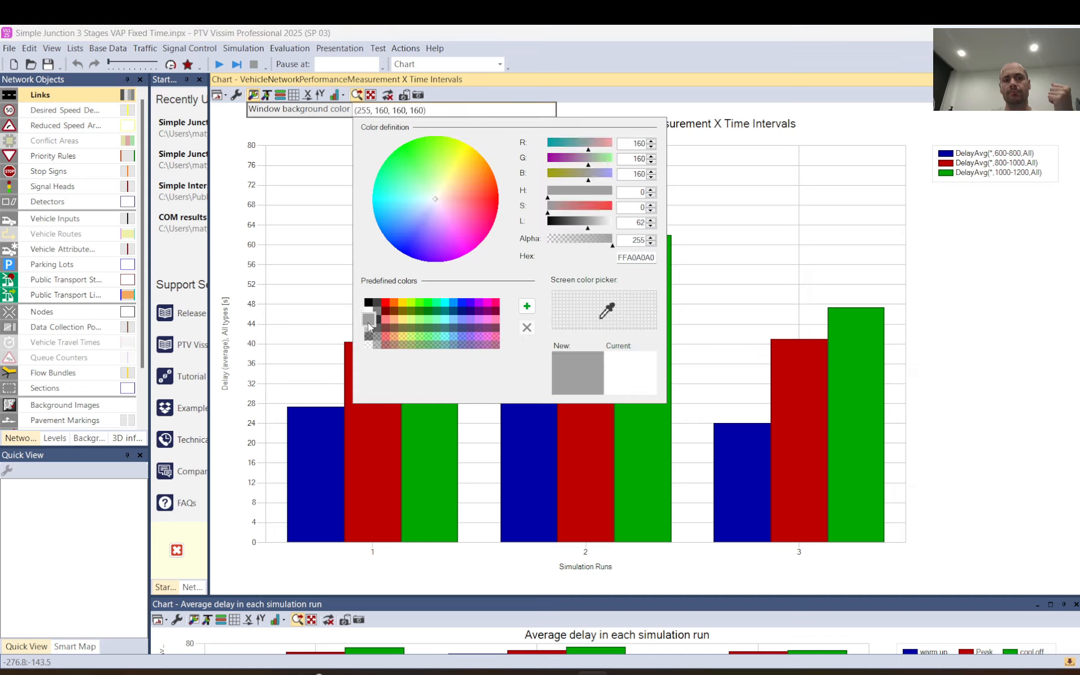
left_click(832, 141)
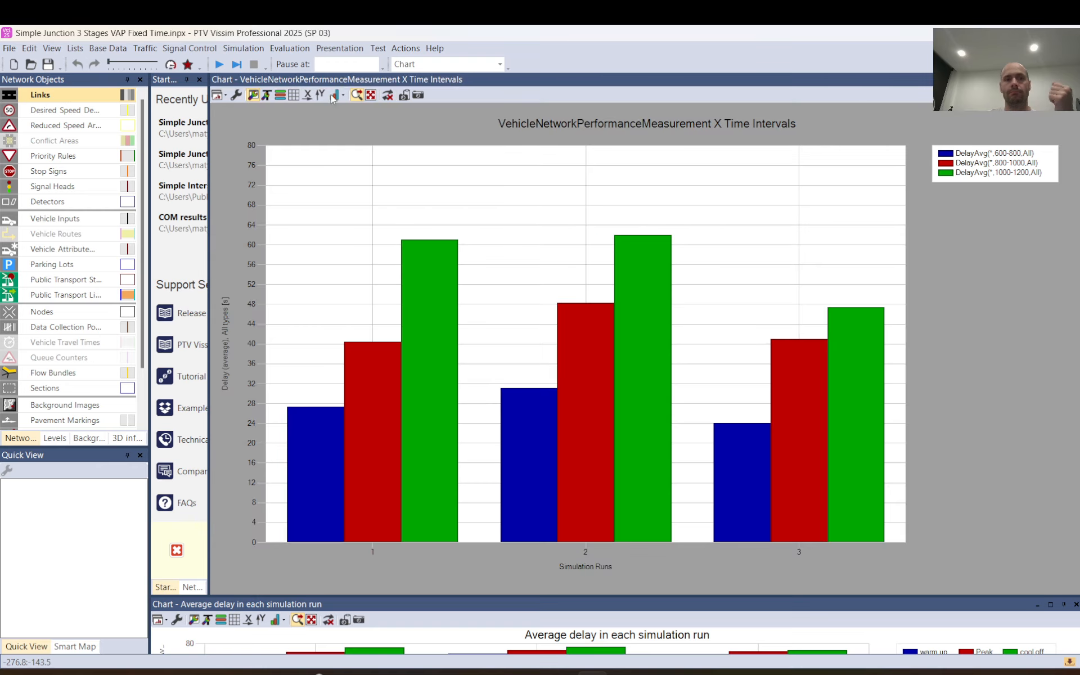
left_click(235, 83)
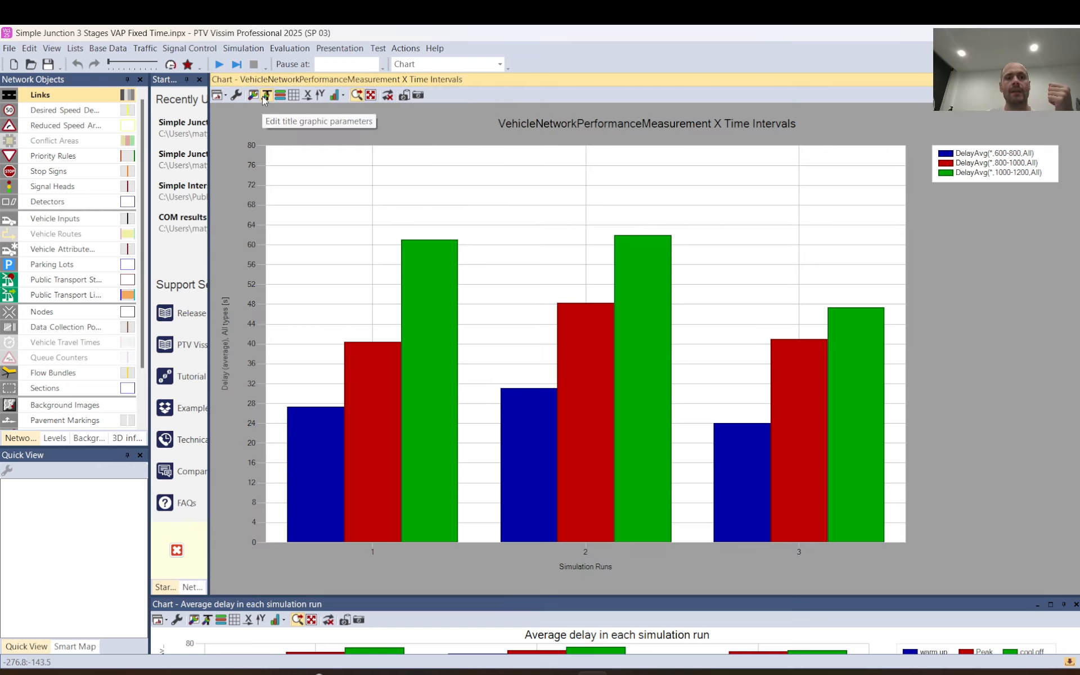
Set the chart title to "Average Delay in each run".
left_click(266, 95)
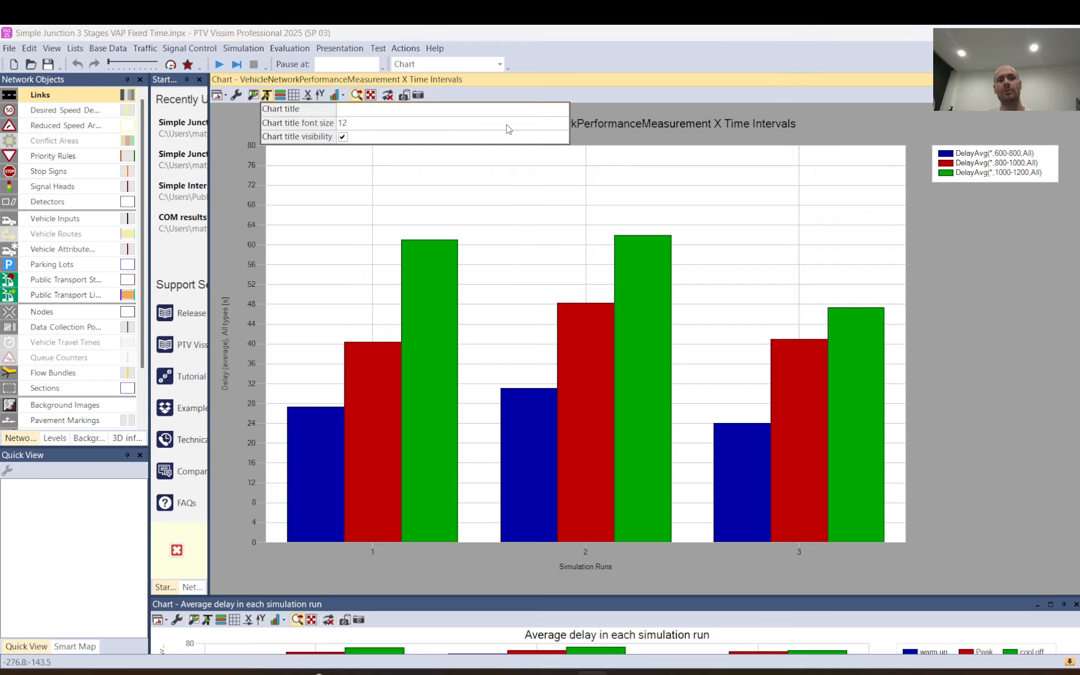
left_click(686, 126)
left_click(802, 135)
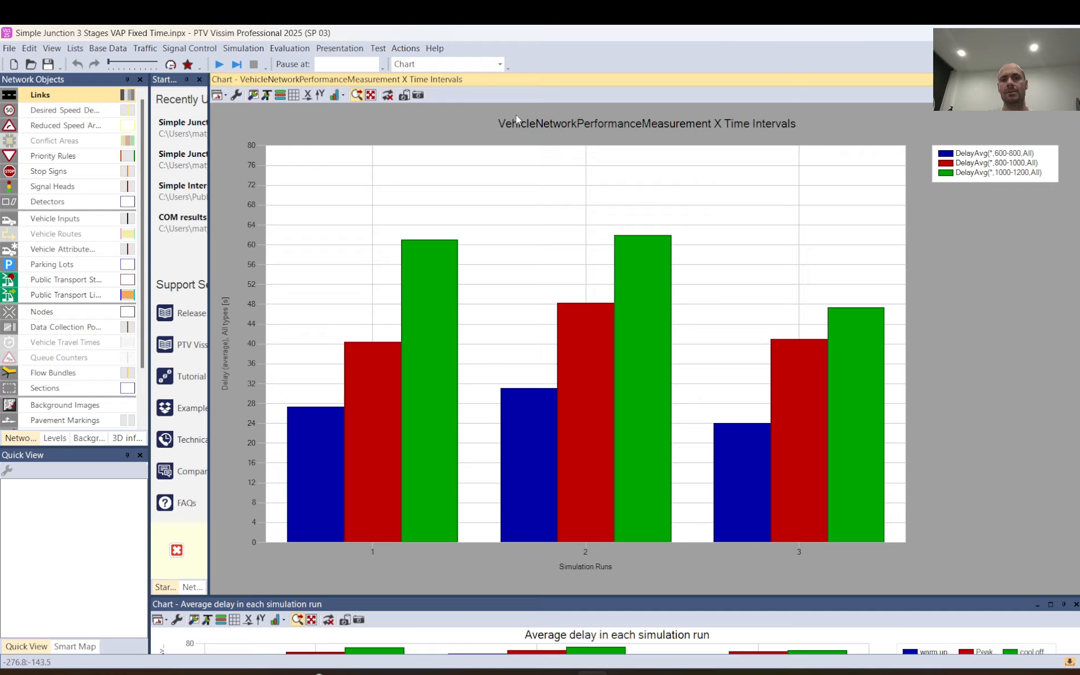
left_click(265, 95)
left_click(371, 114)
type("Ae")
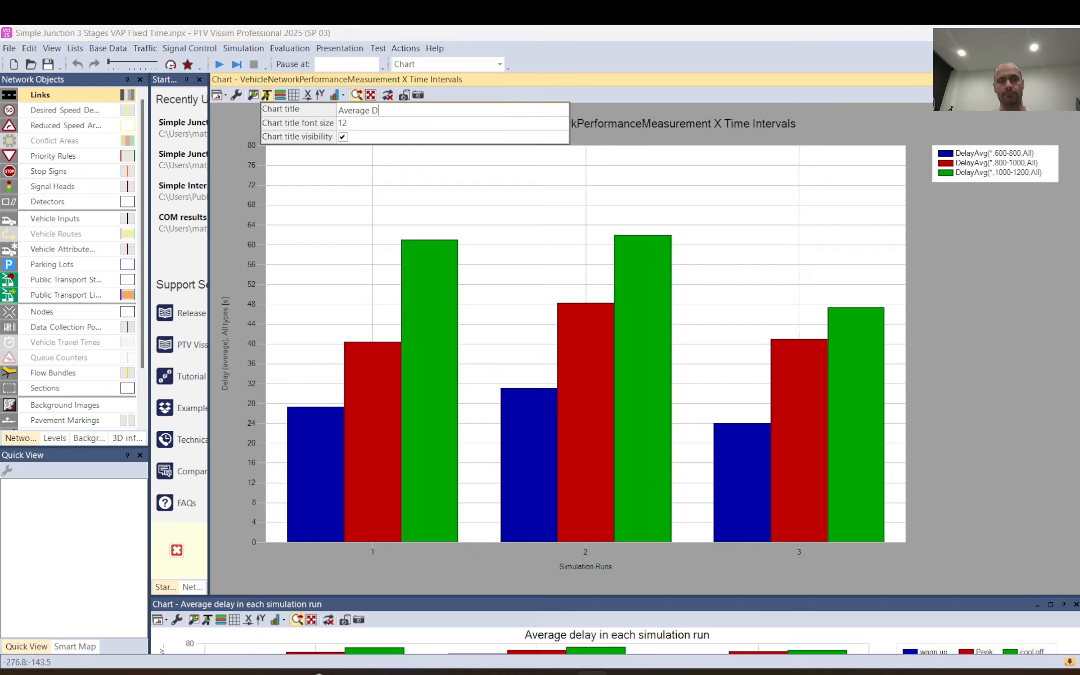
type("erage Delay in each ru")
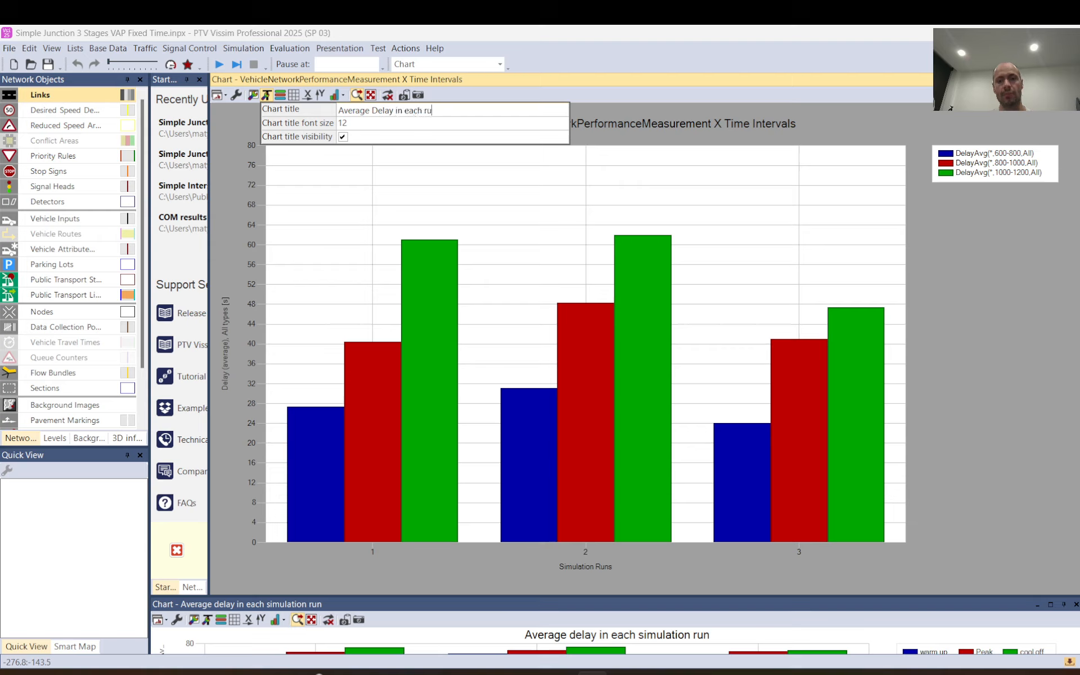
type("n")
left_click(271, 127)
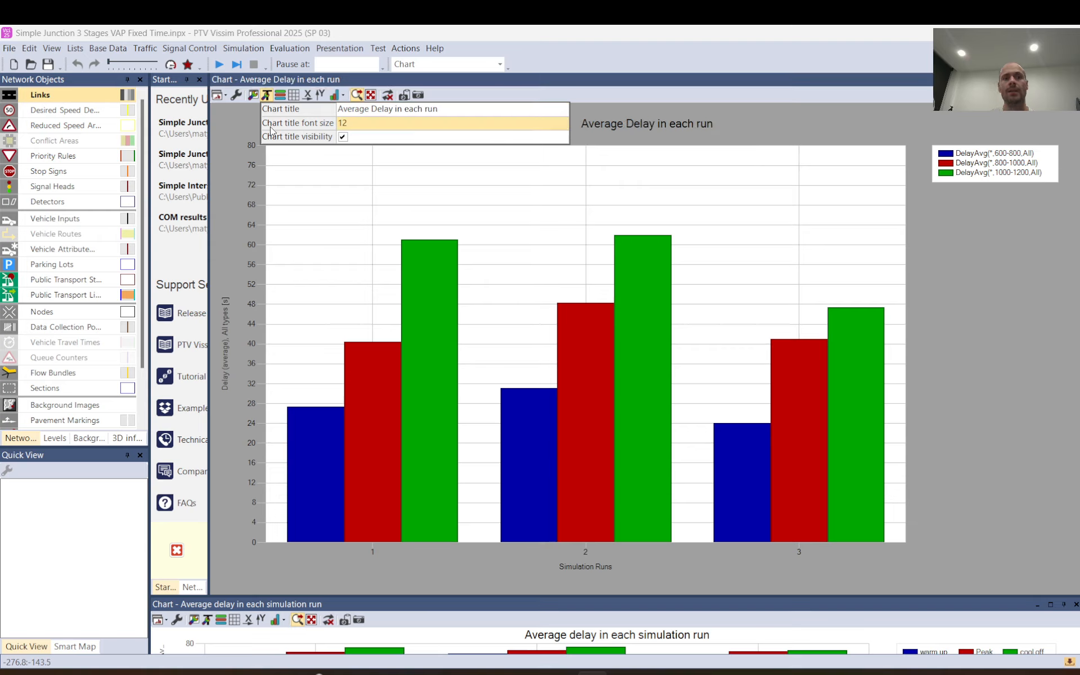
Try the chart title visibility on and off, and leave the title hidden.
left_click(343, 137)
left_click(342, 137)
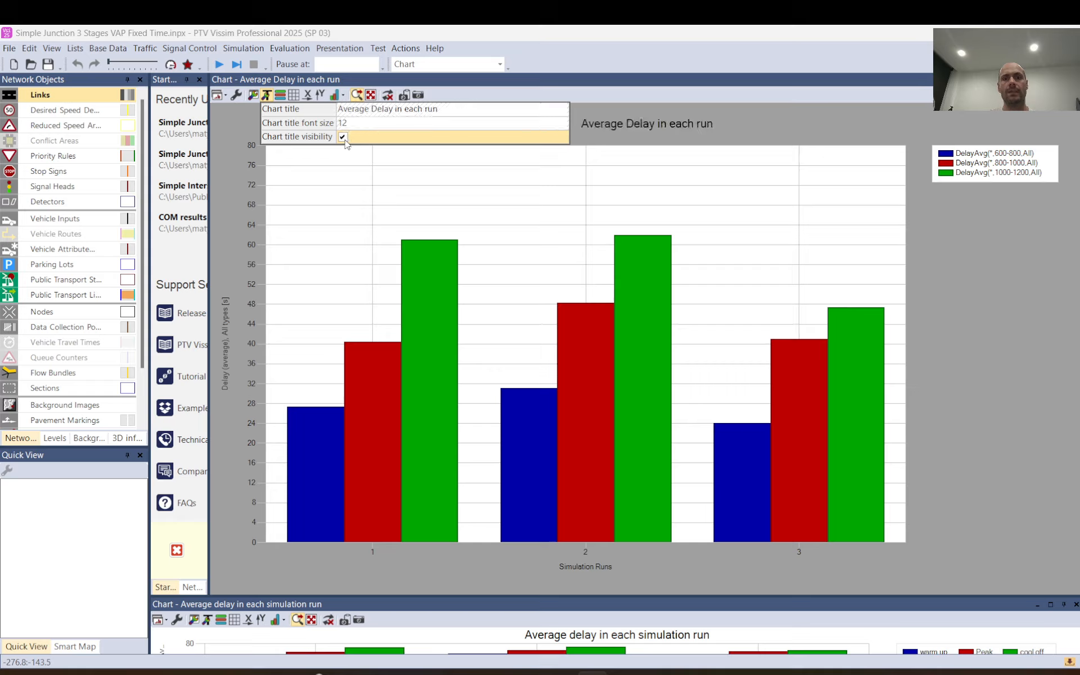
left_click(343, 136)
left_click(342, 136)
key("space")
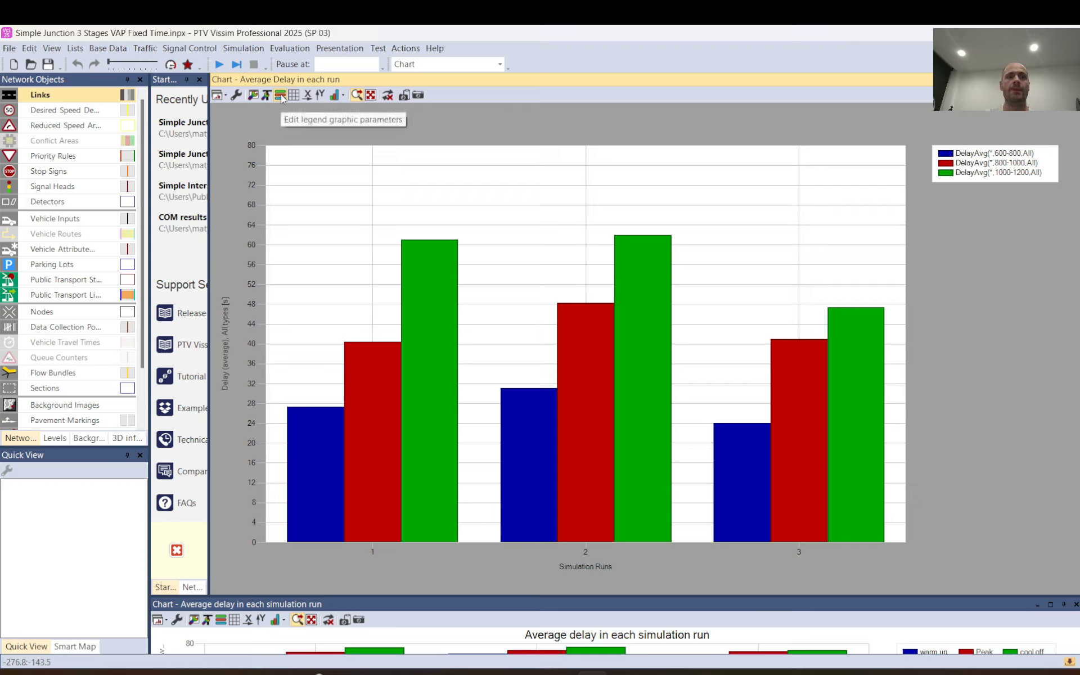
Try hiding the chart legend and switch its visibility back on.
left_click(280, 97)
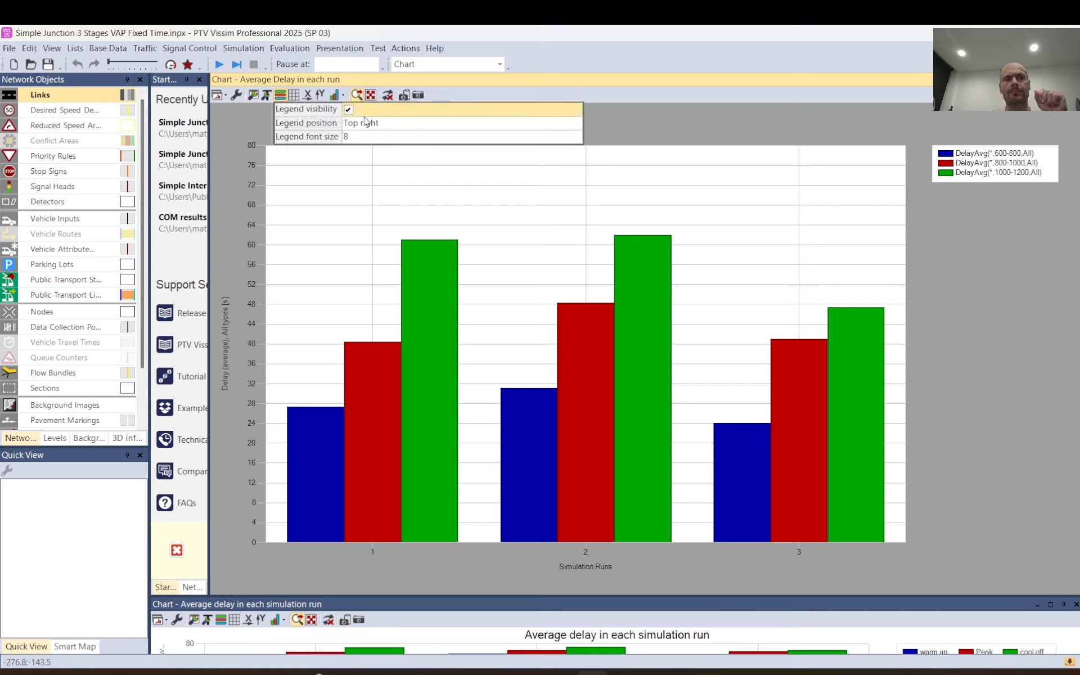
left_click(348, 110)
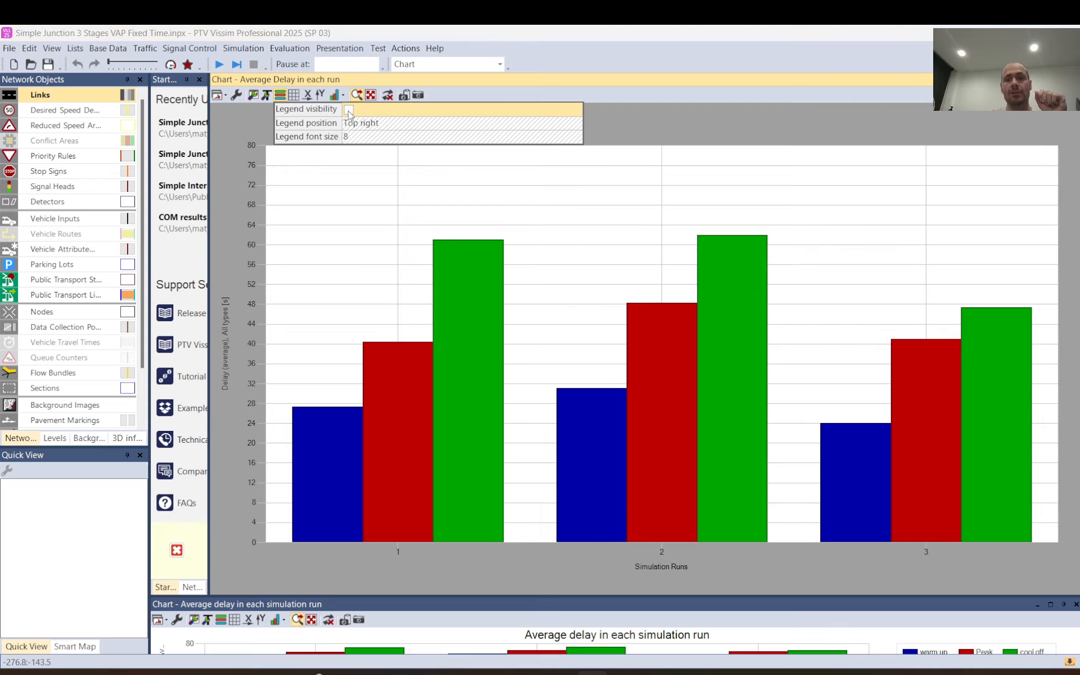
left_click(348, 109)
left_click(348, 110)
left_click(348, 110)
left_click(348, 110)
left_click(348, 110)
left_click(349, 110)
left_click(279, 95)
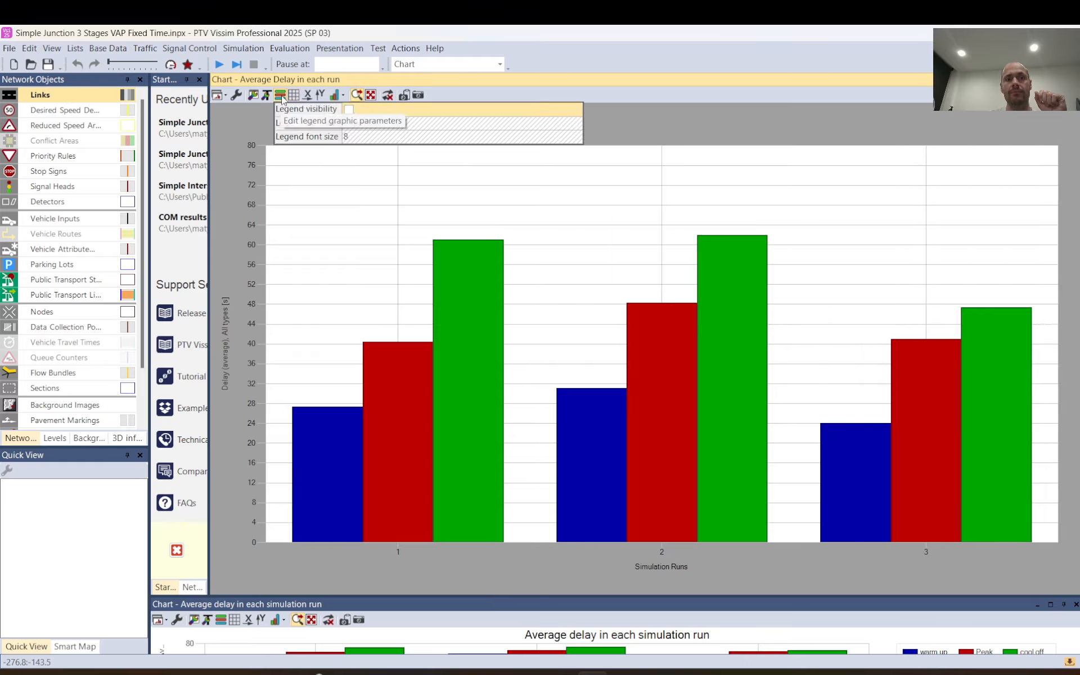
left_click(348, 110)
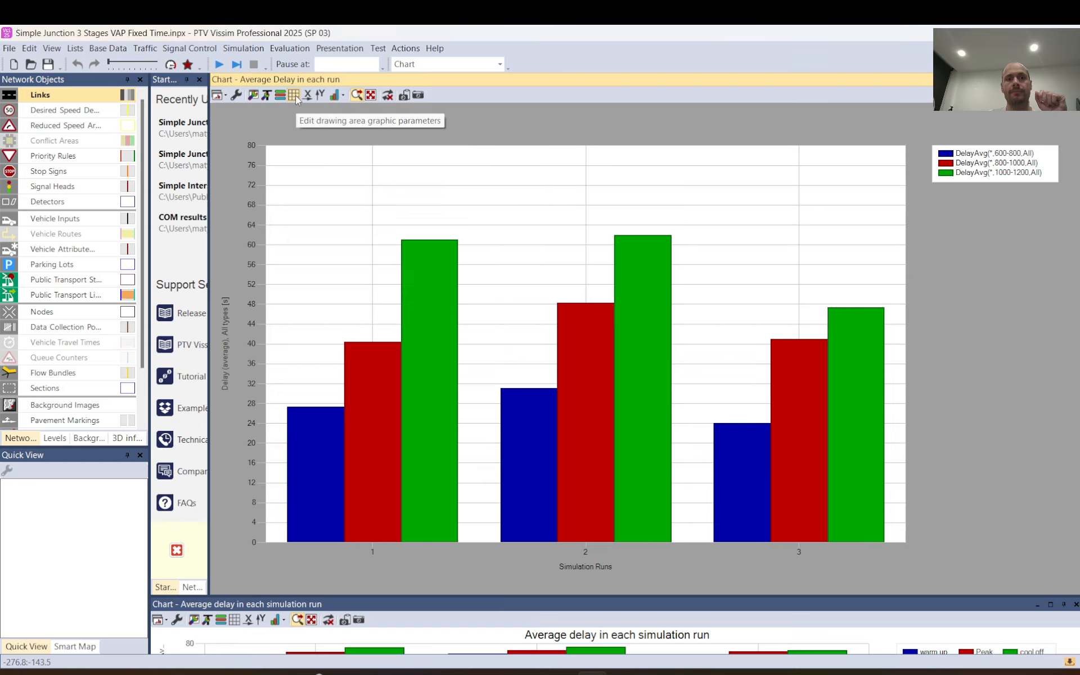
Try switching off the grid visibility and the automatic zoom of the drawing area, and restore both.
left_click(294, 95)
left_click(389, 110)
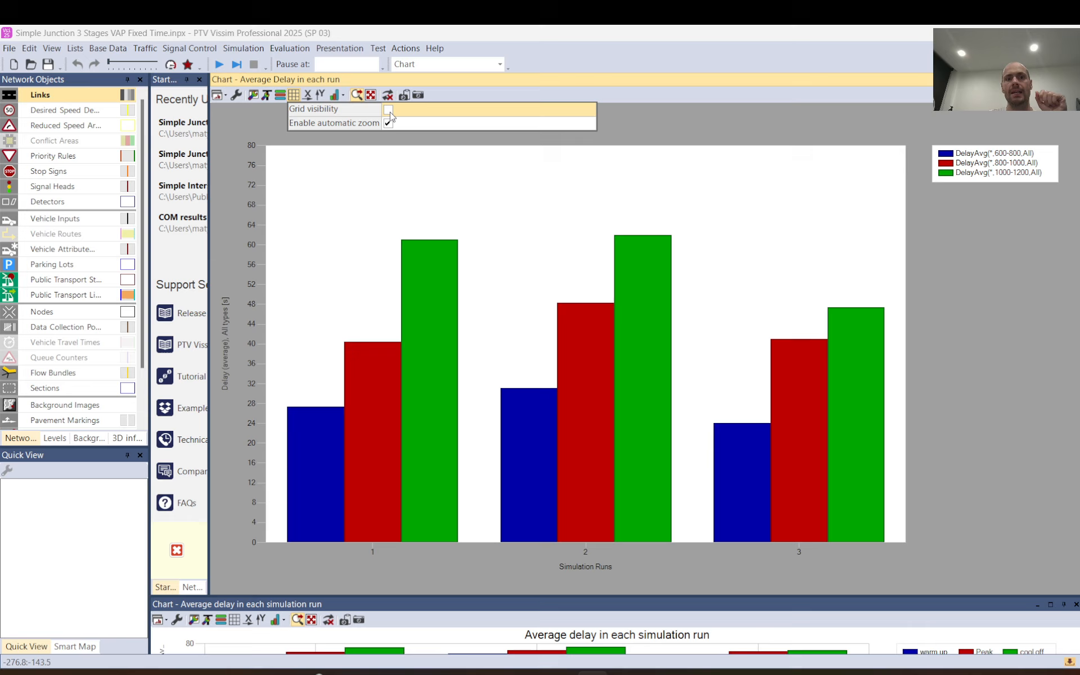
left_click(388, 110)
left_click(389, 124)
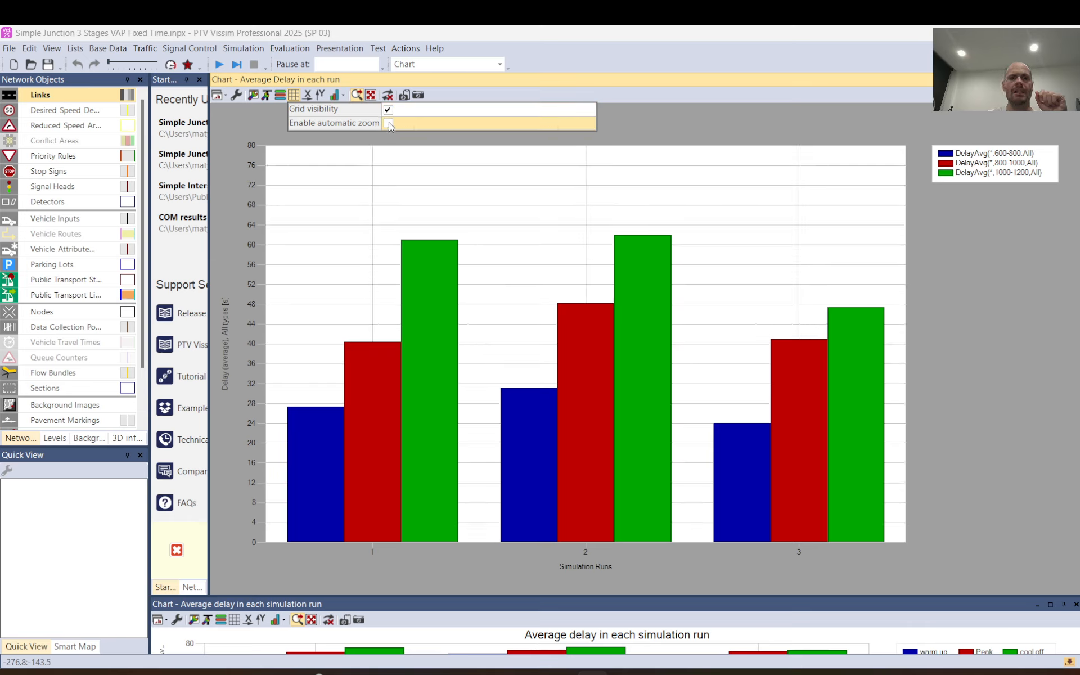
left_click(389, 124)
left_click(389, 110)
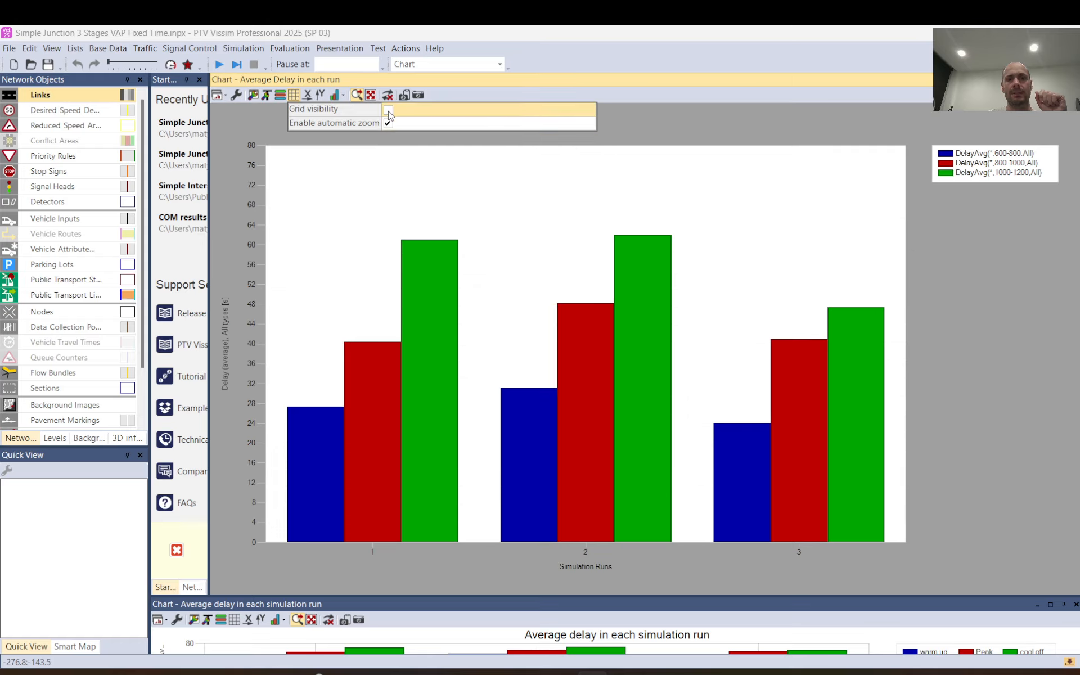
left_click(389, 111)
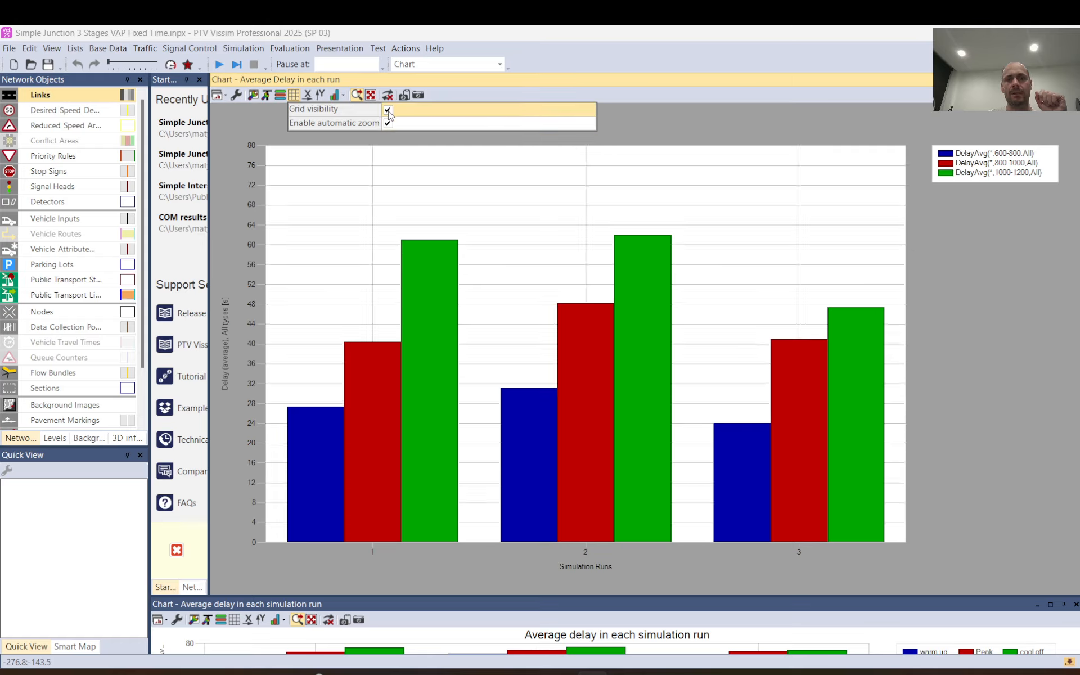
Set the x-axis title to "Simulation Runs axis".
left_click(307, 95)
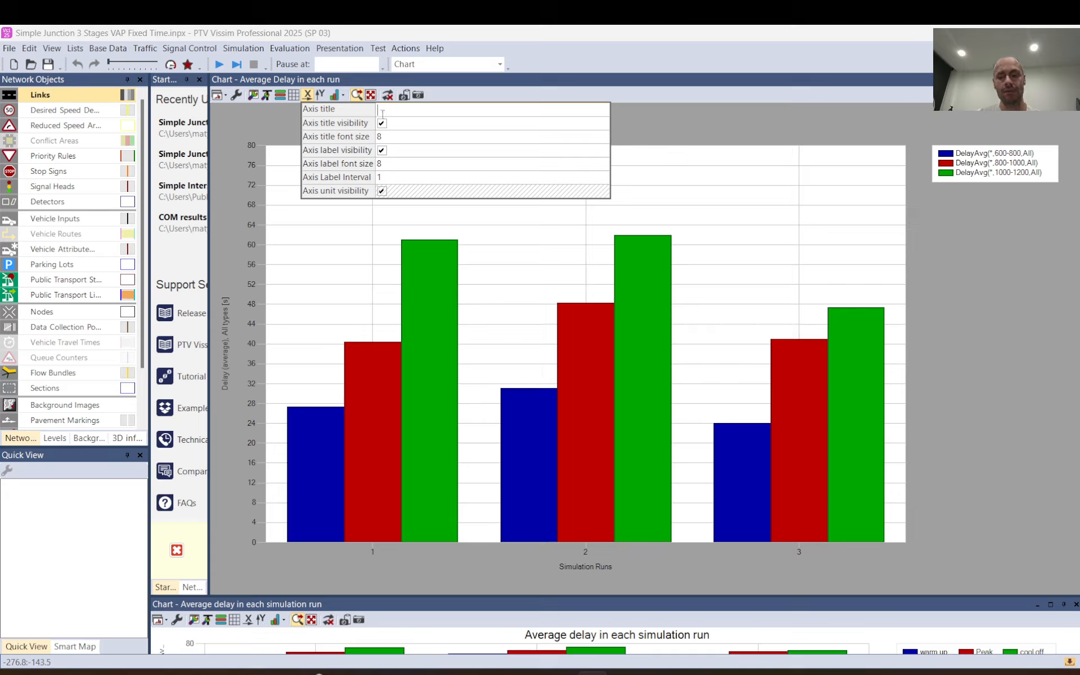
type("Simulation Runs")
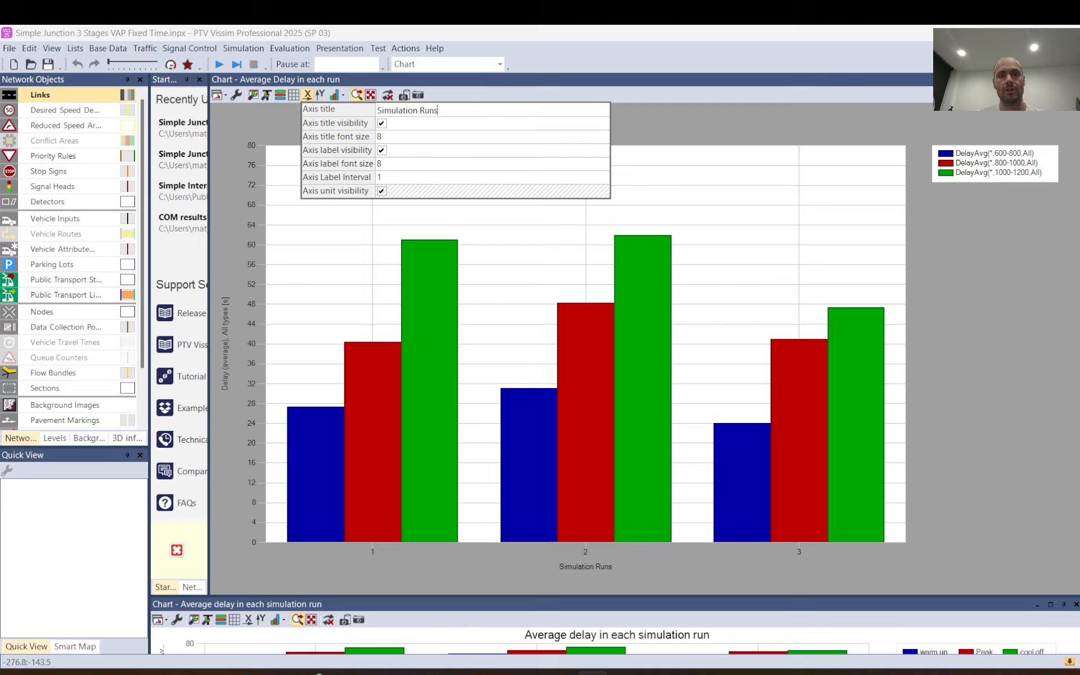
type(" axis")
left_click(382, 123)
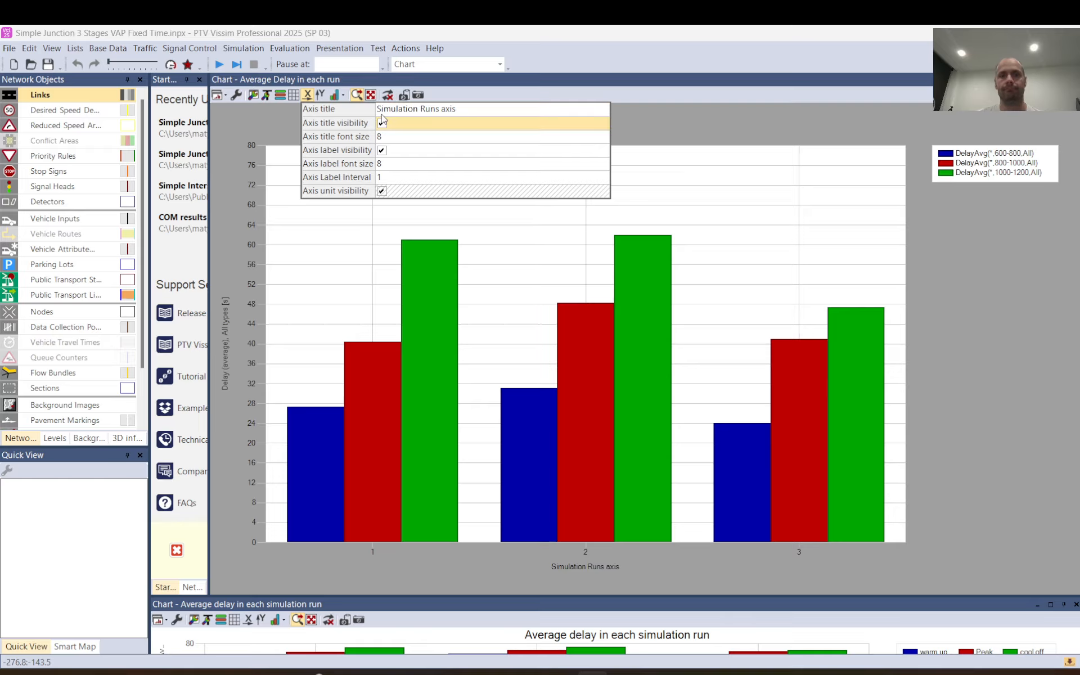
Try hiding the x-axis title and switch off the x-axis label visibility.
left_click(382, 125)
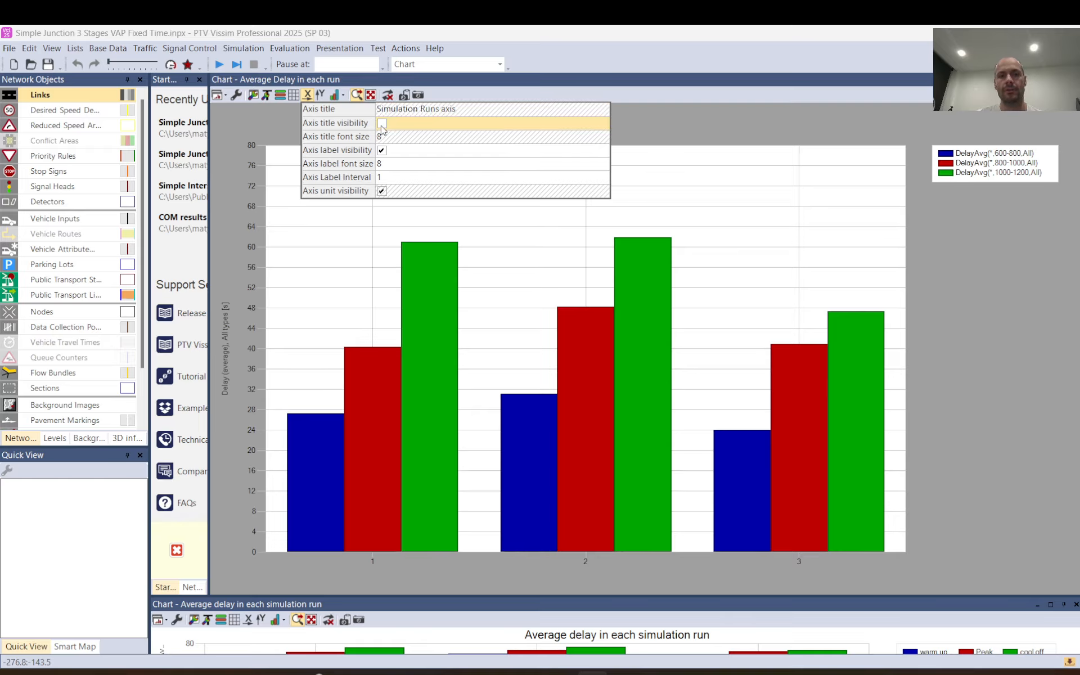
left_click(381, 124)
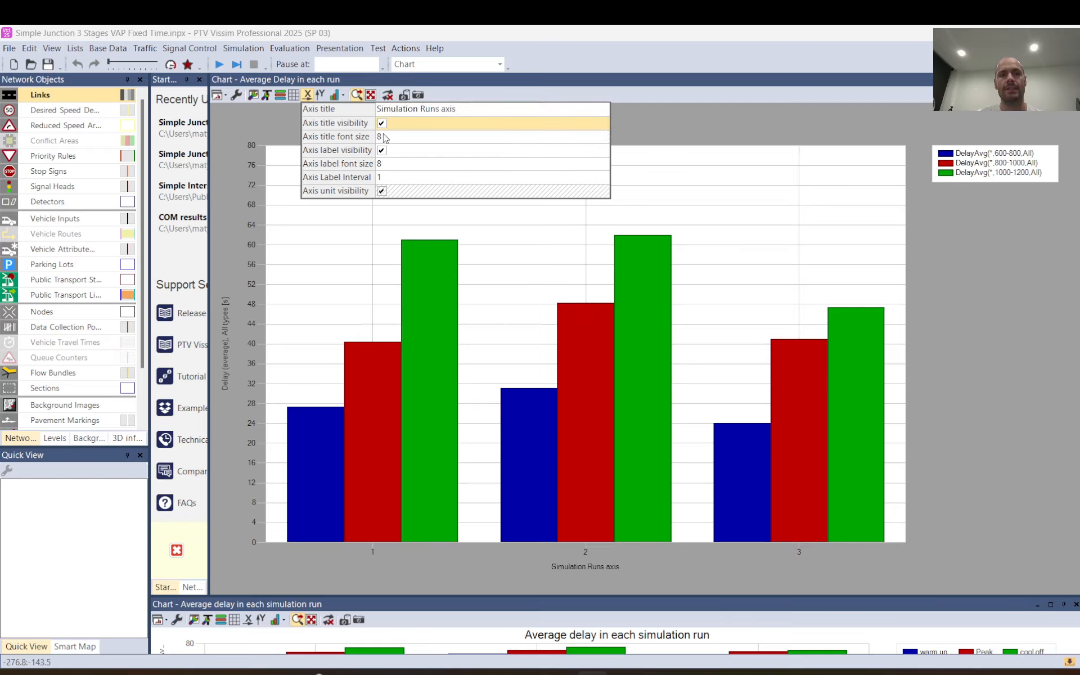
left_click(383, 178)
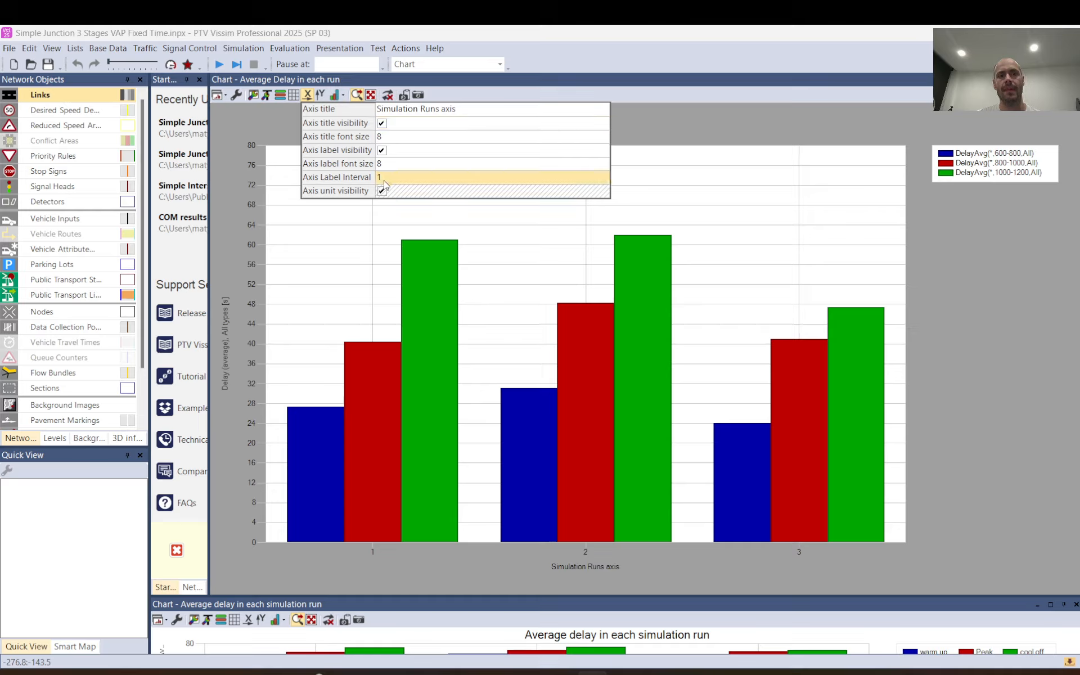
left_click(383, 151)
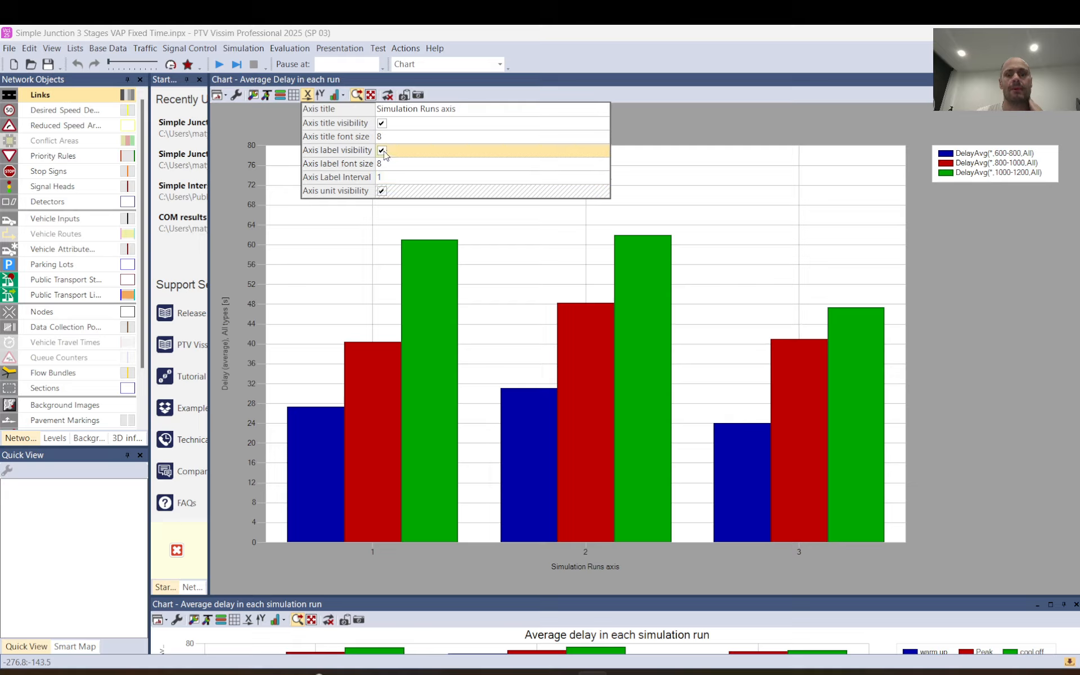
left_click(382, 151)
left_click(382, 151)
left_click(382, 151)
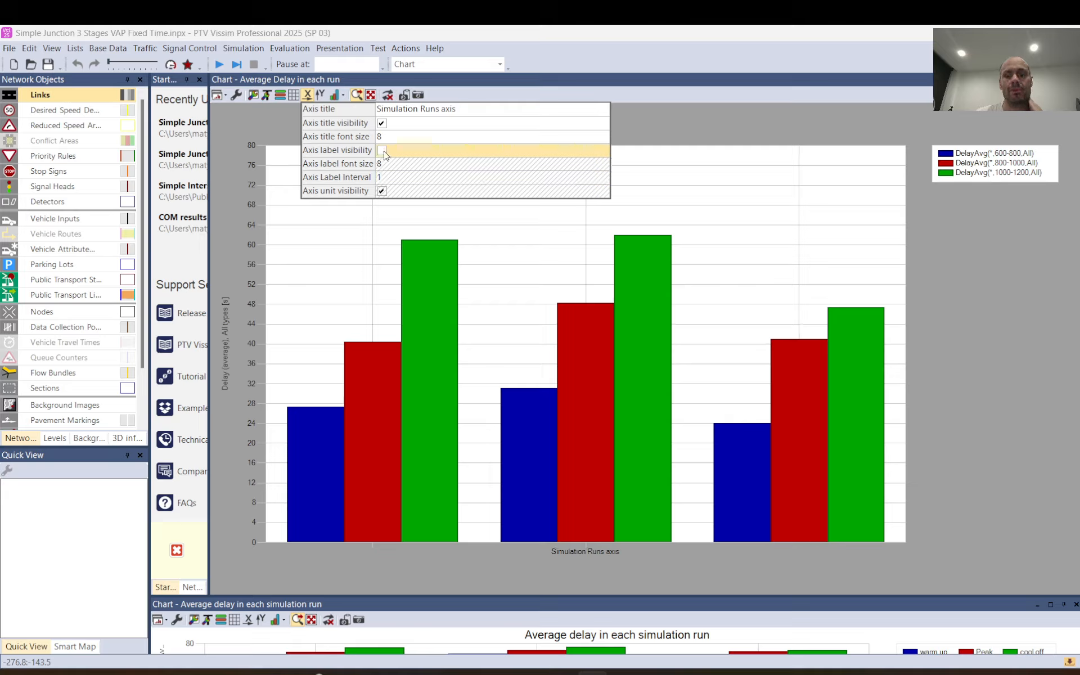
Switch the x-axis label visibility back on and set the axis label font size to 15.
left_click(384, 152)
left_click(384, 152)
left_click(383, 150)
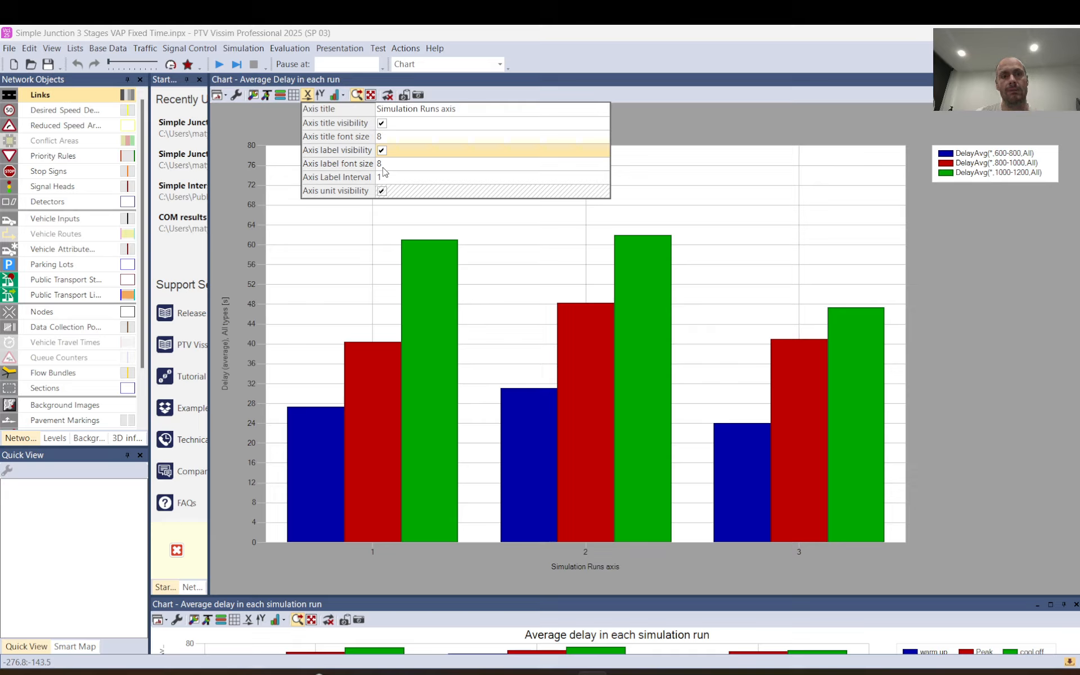
left_click(382, 167)
type("15")
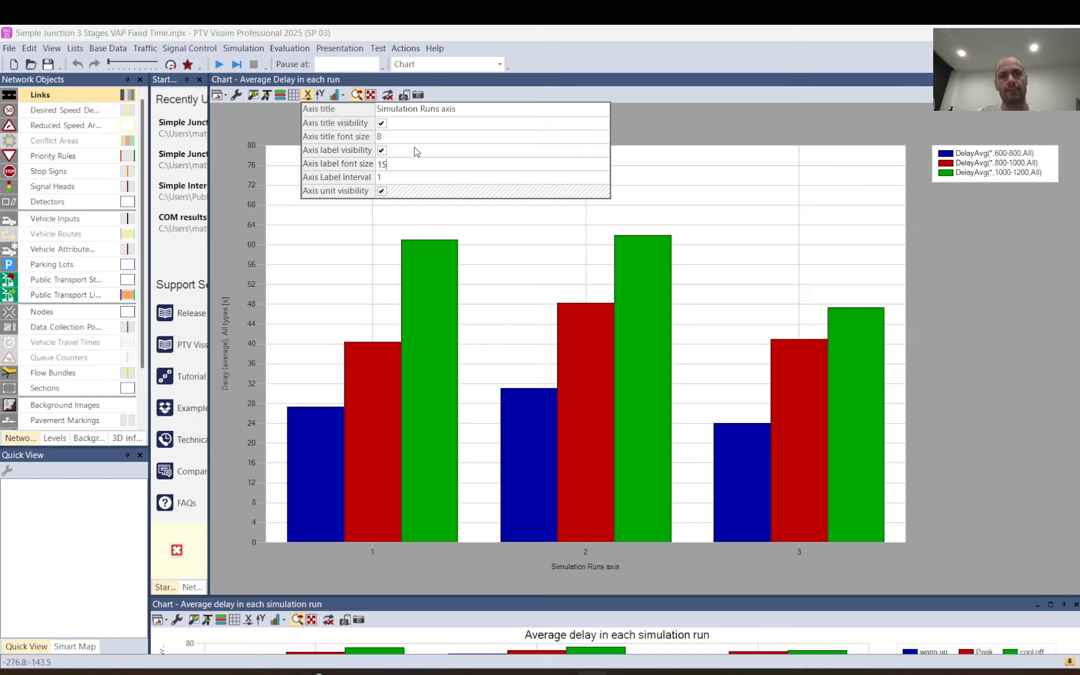
left_click(318, 96)
Try switching off the y-axis unit visibility and restore it.
left_click(319, 95)
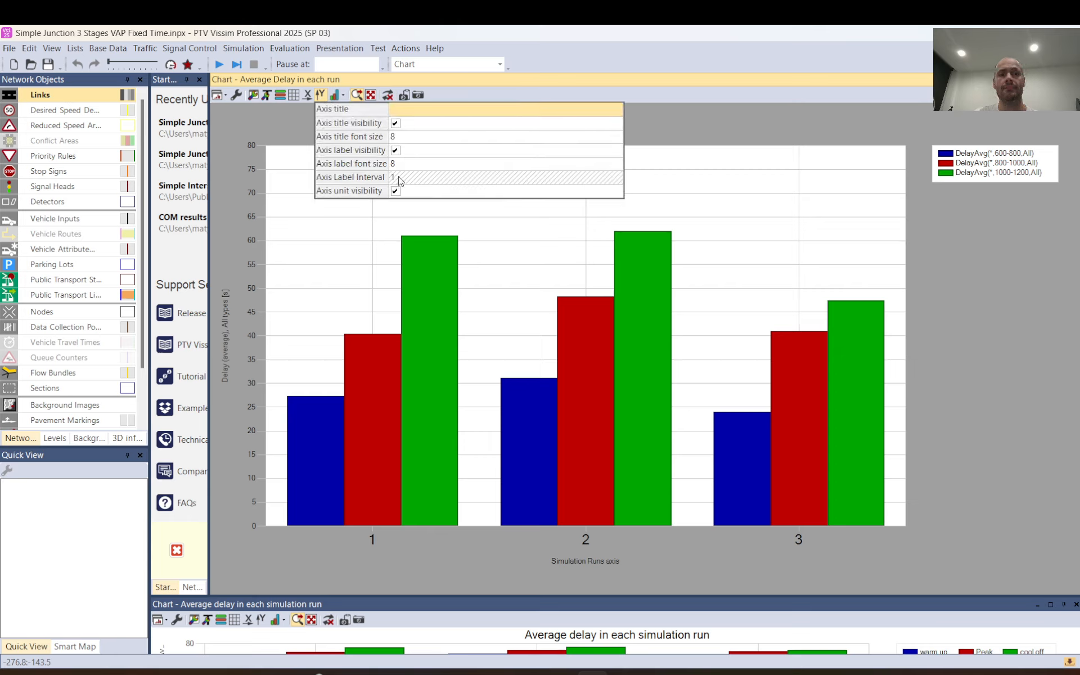
left_click(397, 193)
left_click(396, 193)
left_click(396, 193)
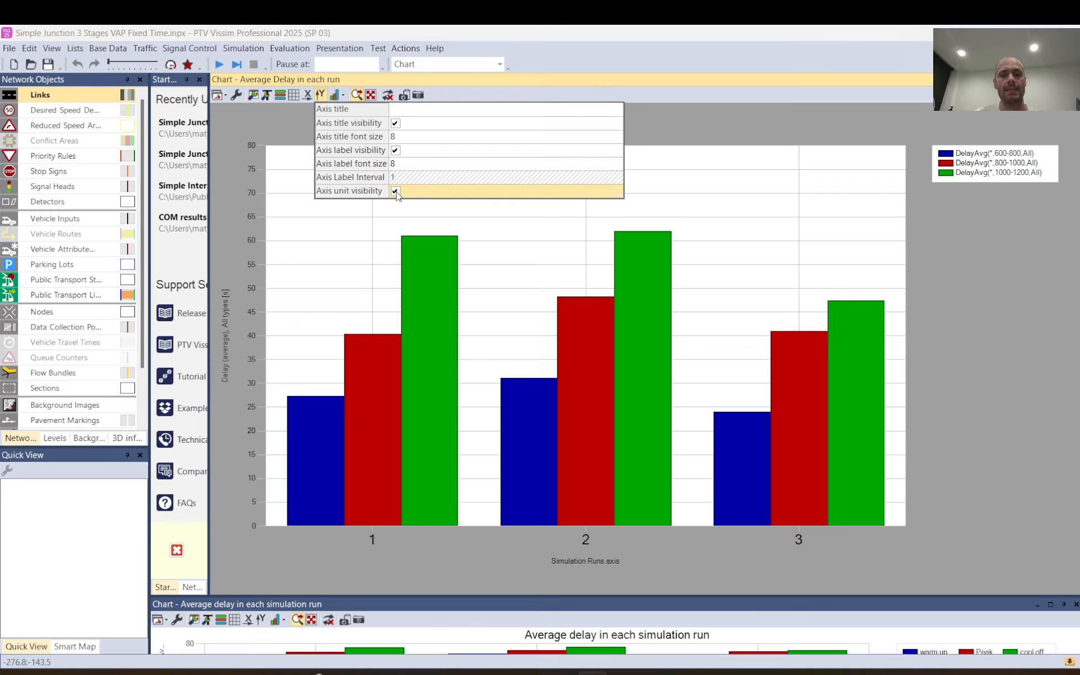
left_click(396, 192)
left_click(396, 191)
left_click(397, 193)
left_click(397, 193)
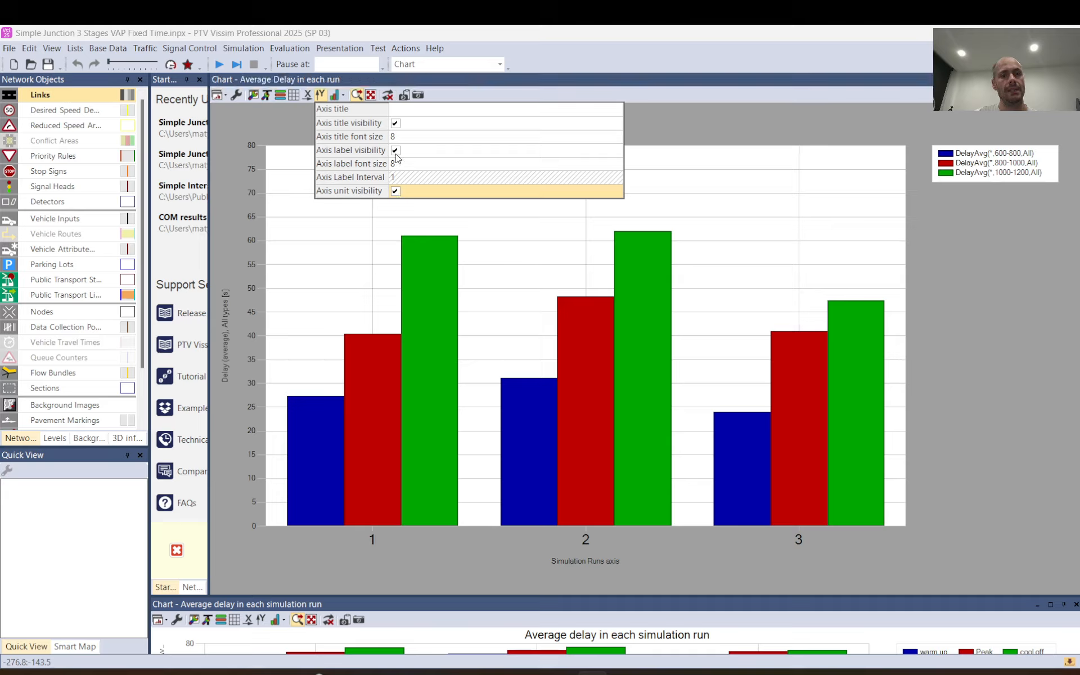
Set the y-axis title to "Average Delay (s)" and switch off the y-axis unit visibility.
left_click(406, 112)
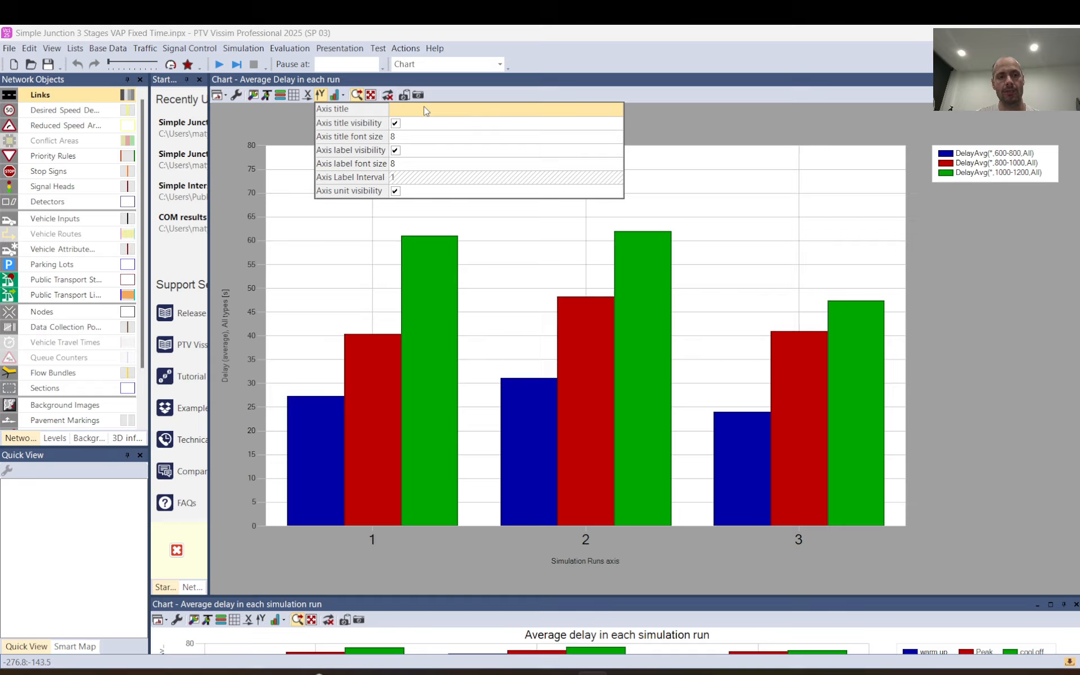
left_click(426, 111)
type("Average D")
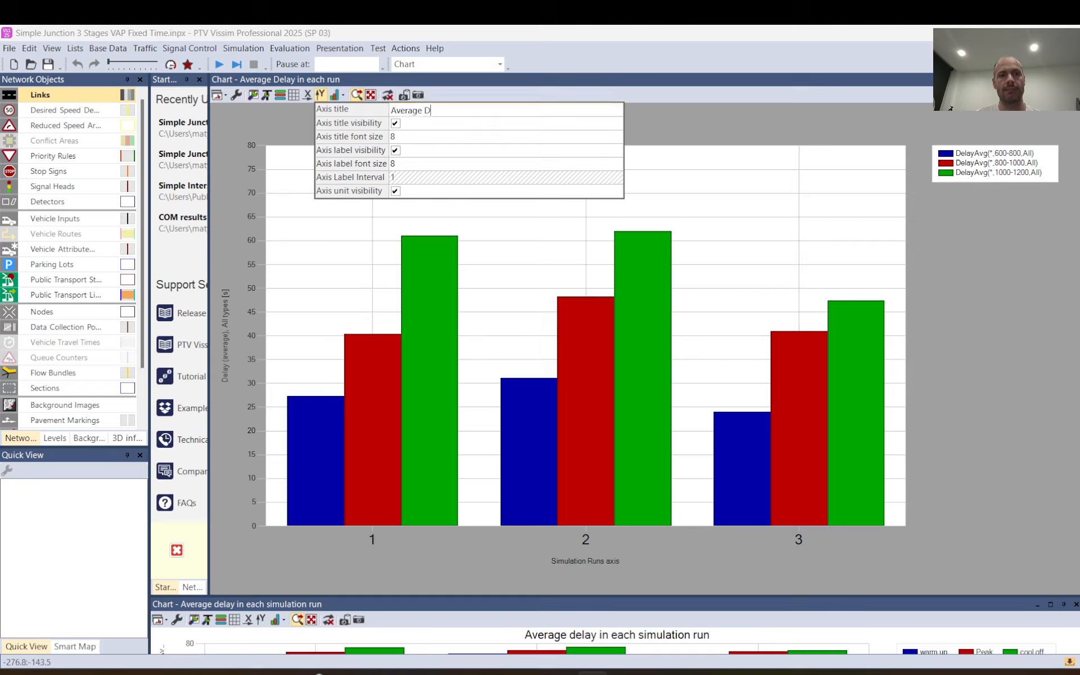
type("elay )sec")
key("BackSpace")
key("BackSpace")
key("BackSpace")
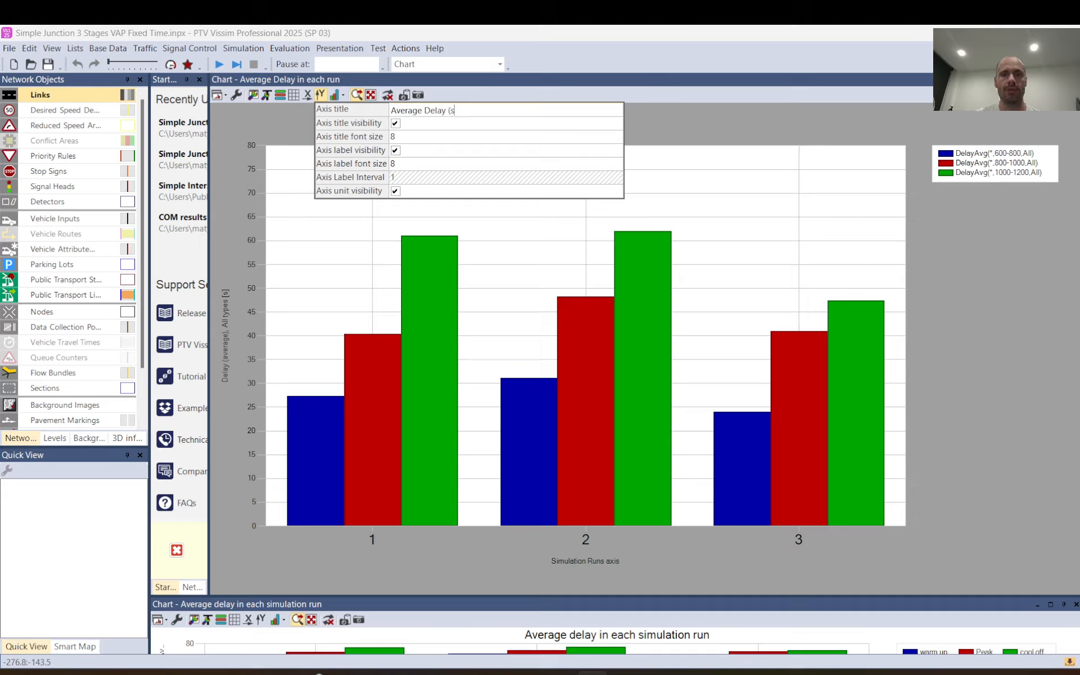
left_click(396, 190)
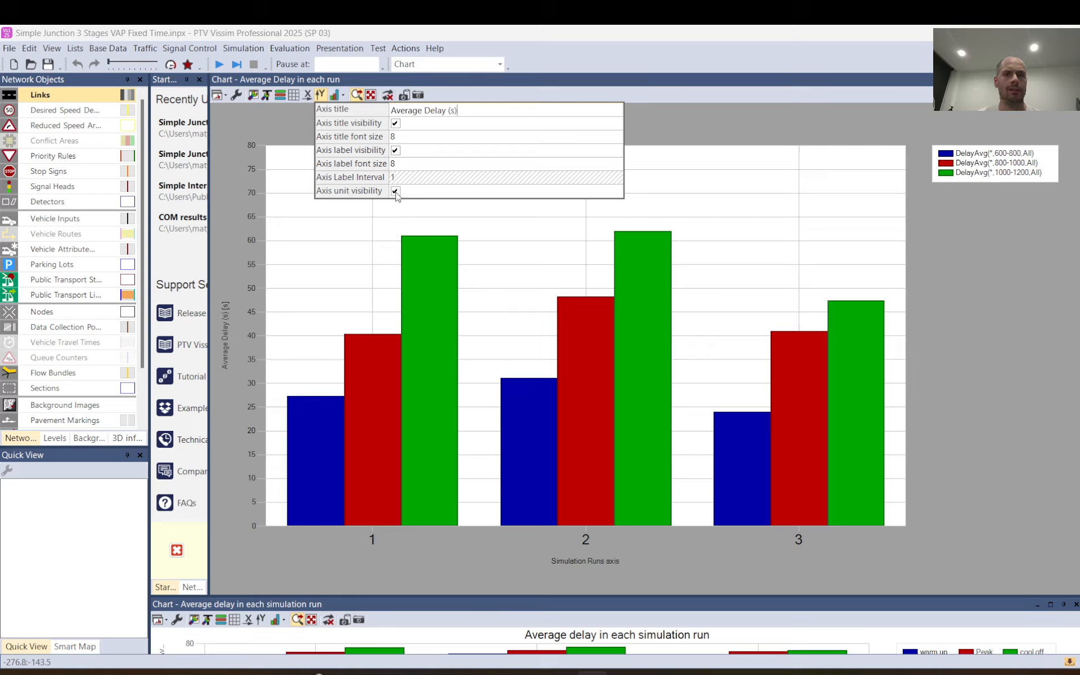
left_click(677, 109)
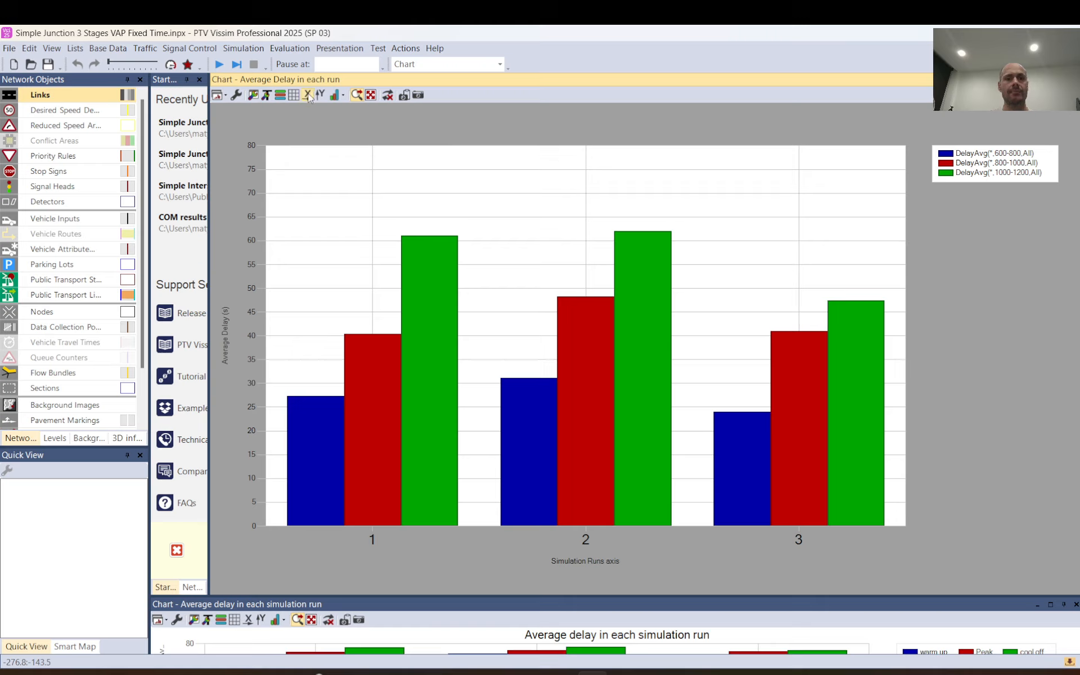
Switch on the visibility of the chart title.
left_click(269, 100)
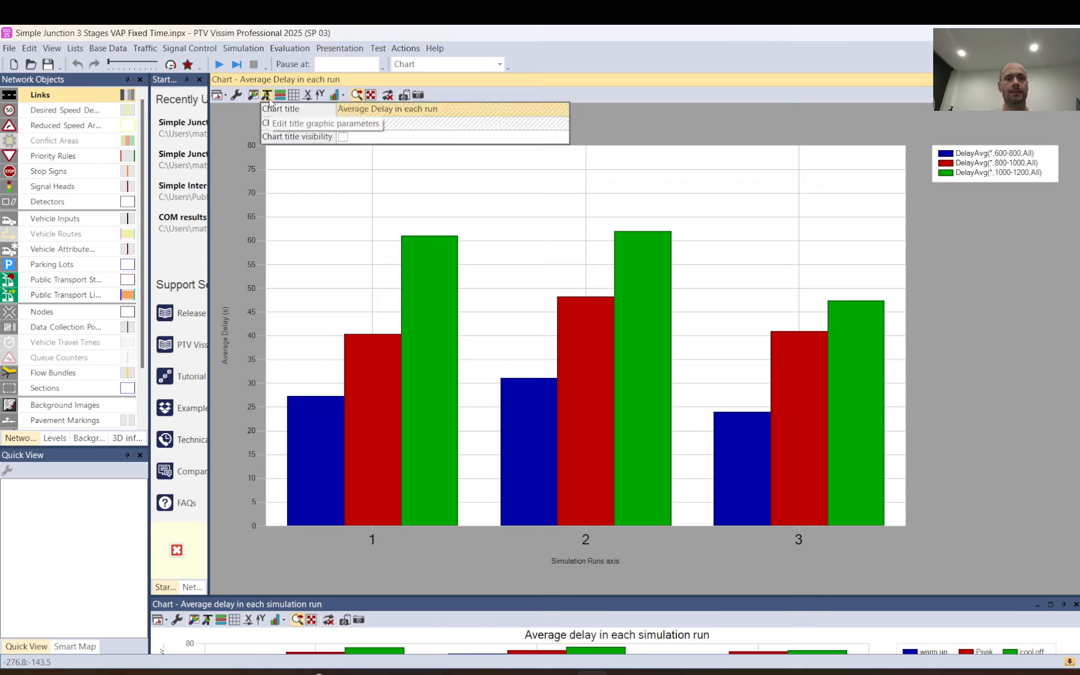
left_click(342, 137)
Name data series 1, covering the 600-800 interval, "Warm up".
left_click(342, 95)
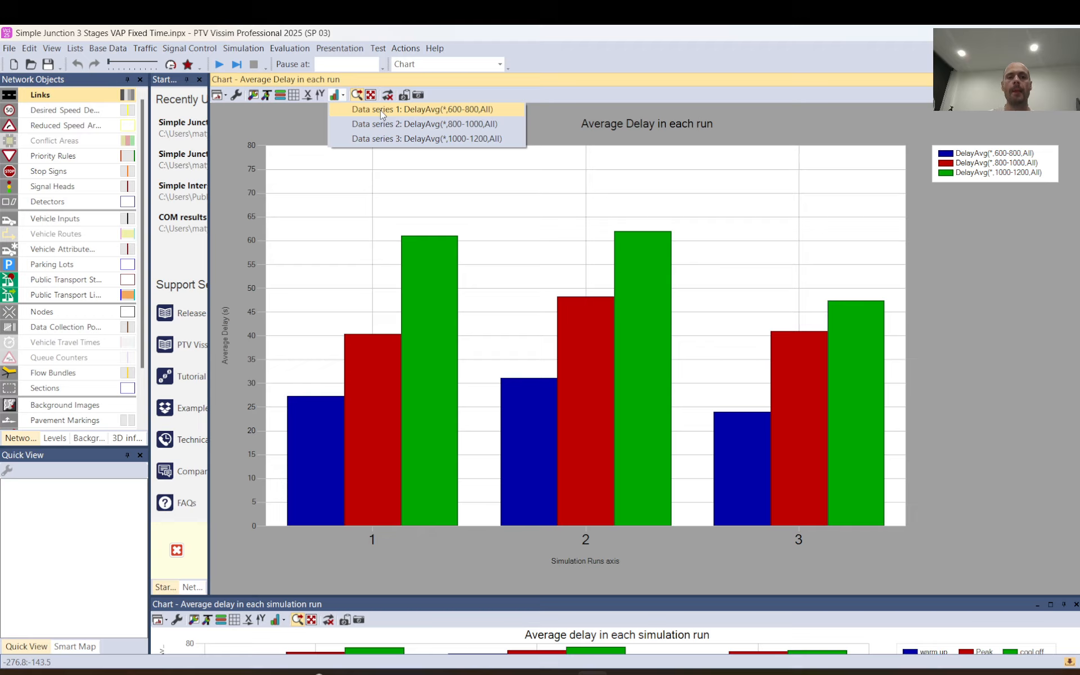
left_click(381, 110)
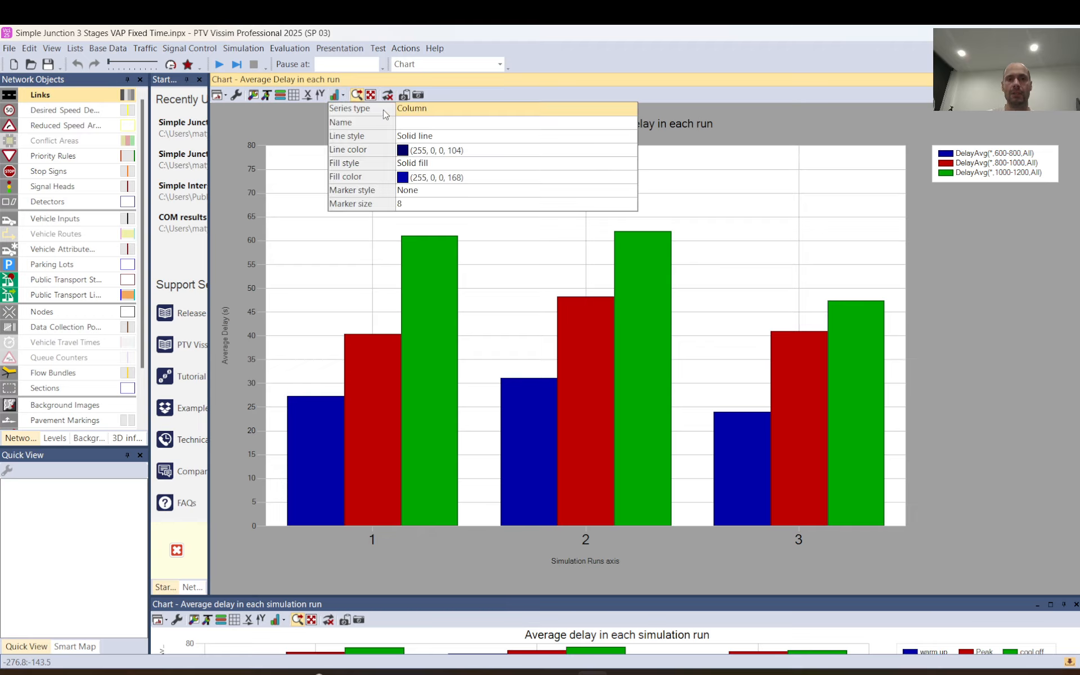
left_click(431, 124)
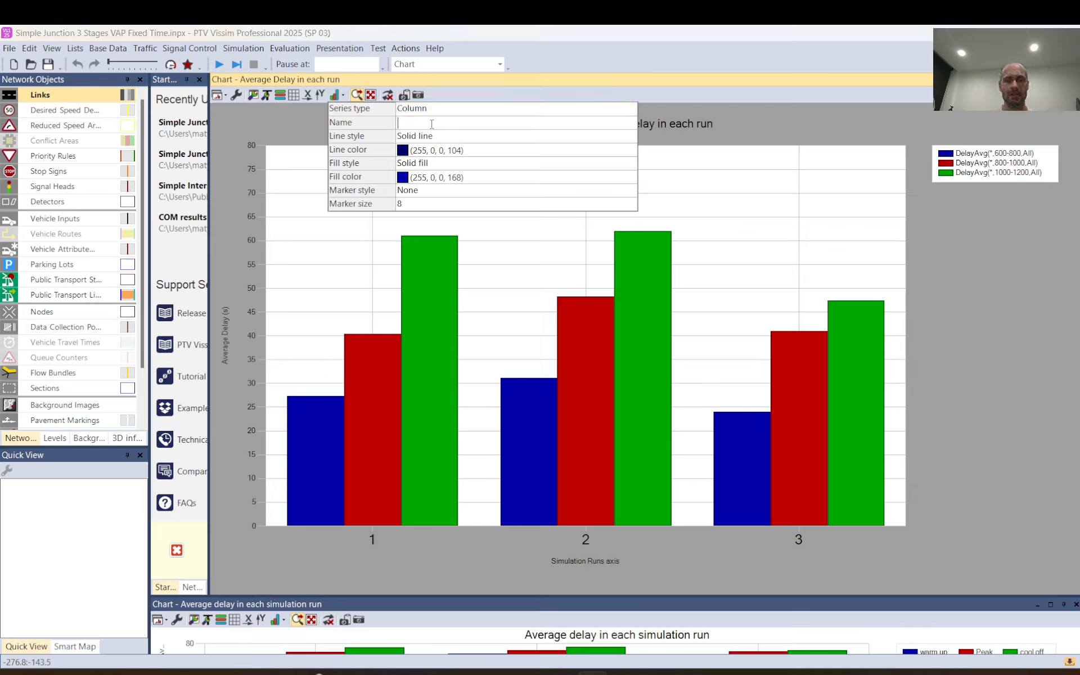
type("Average")
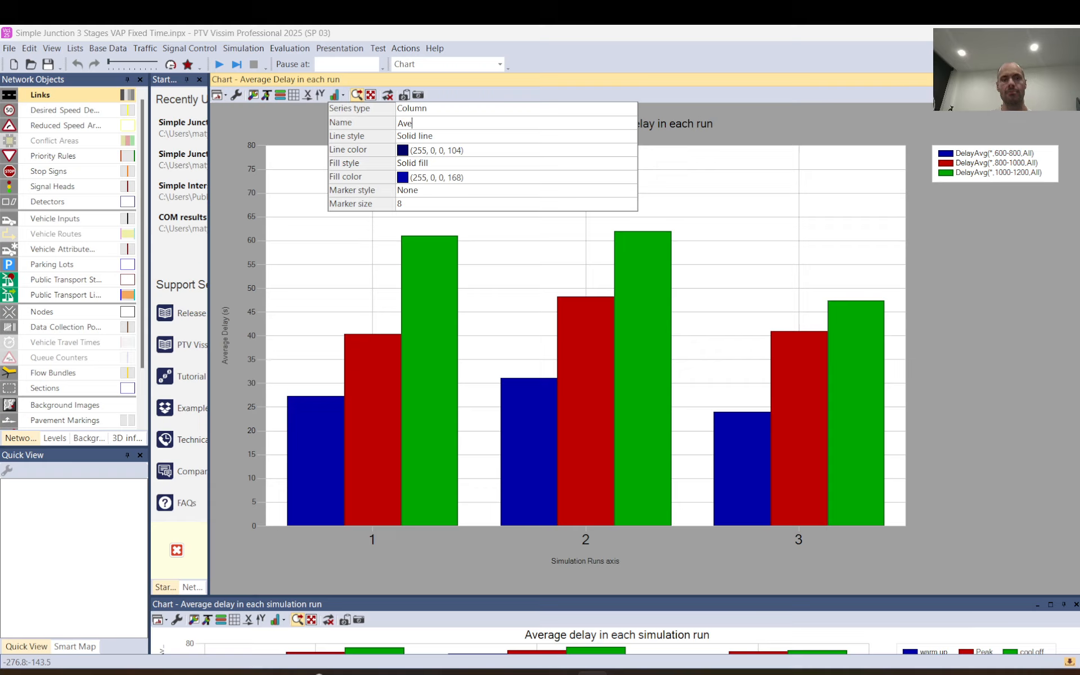
key("BackSpace")
key("BackSpace")
key("BackSpace")
type("Warm up")
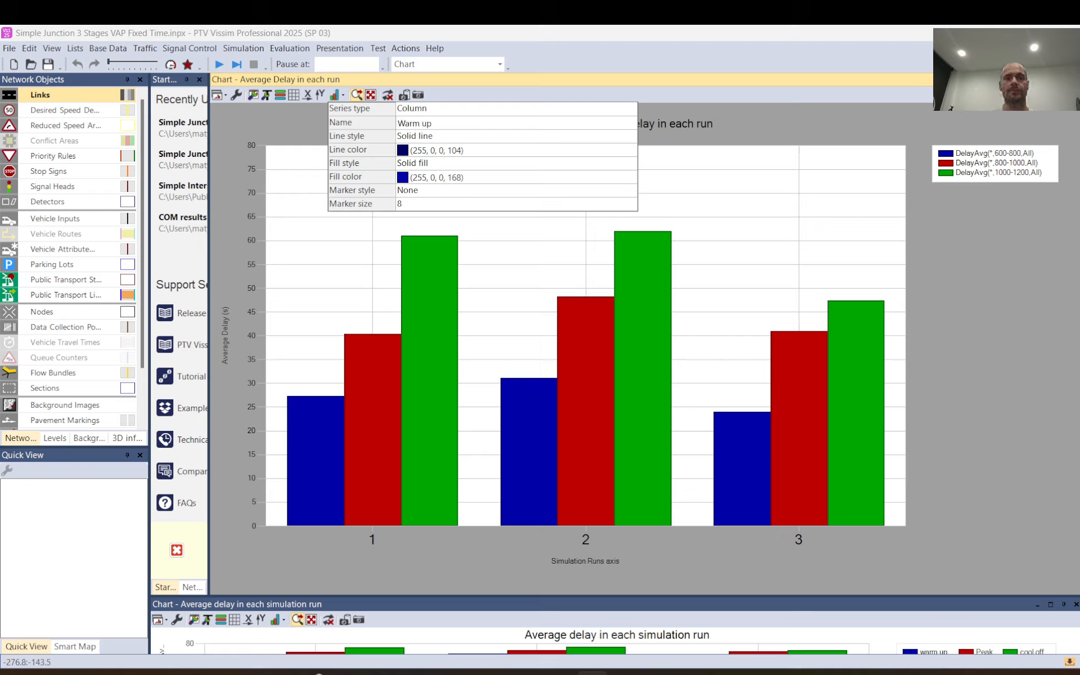
left_click(343, 96)
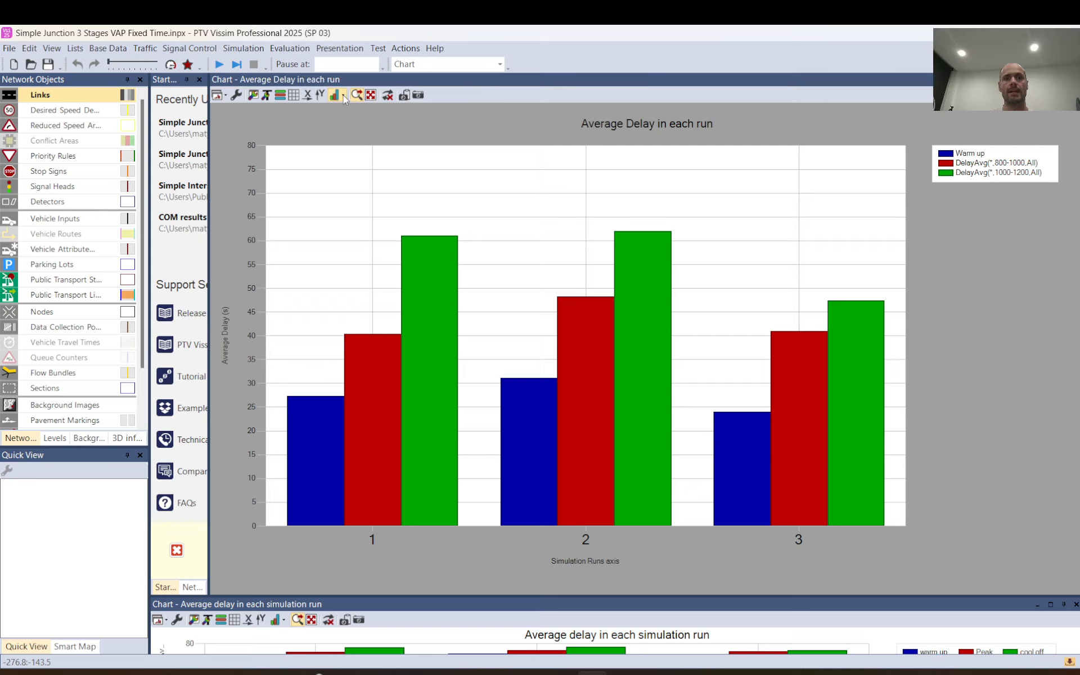
Name data series 2, covering the 800-1000 interval, "Peak period".
left_click(343, 96)
left_click(362, 121)
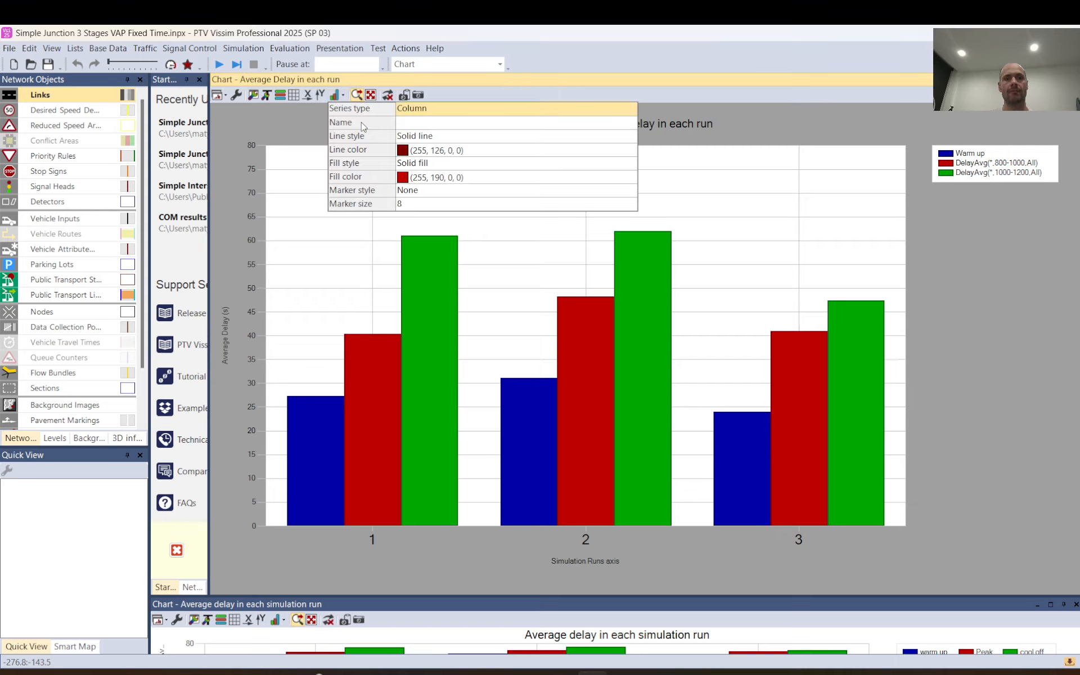
left_click(431, 126)
type("Peak period")
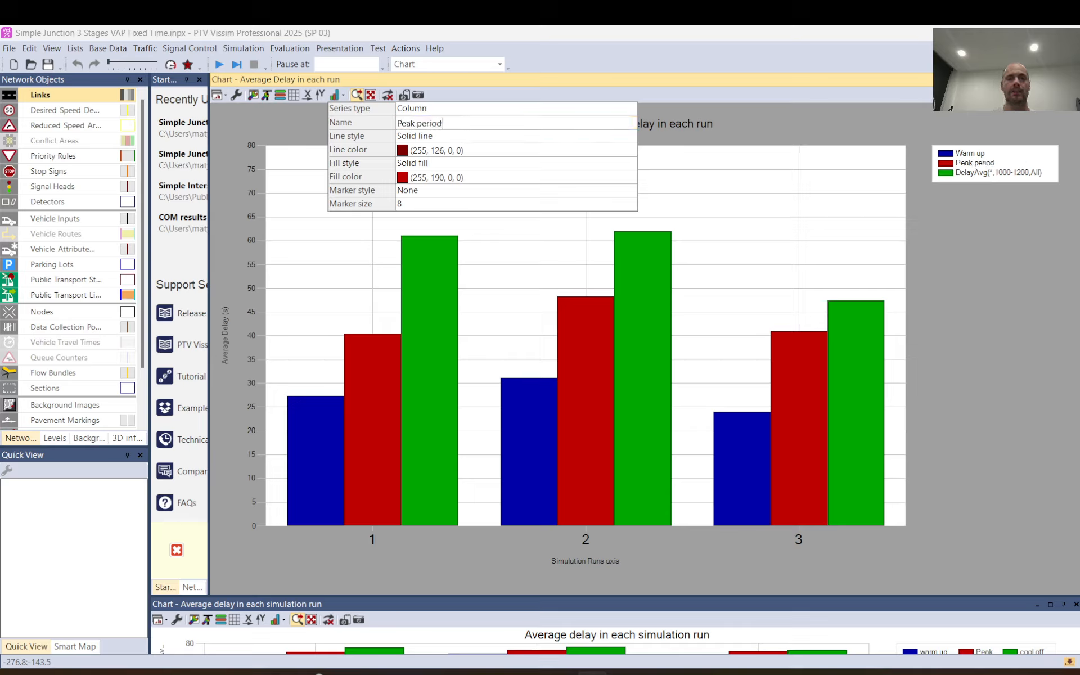
key("Return")
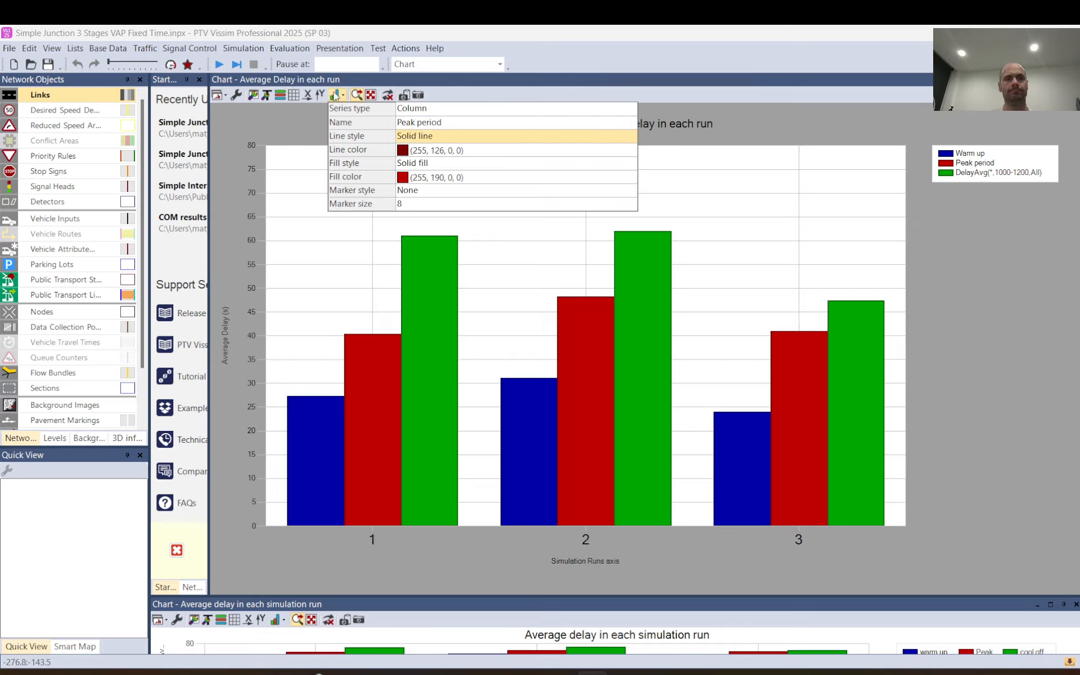
left_click(344, 97)
Name data series 3, covering the 1000-1200 interval, "Cool off".
left_click(344, 96)
left_click(389, 140)
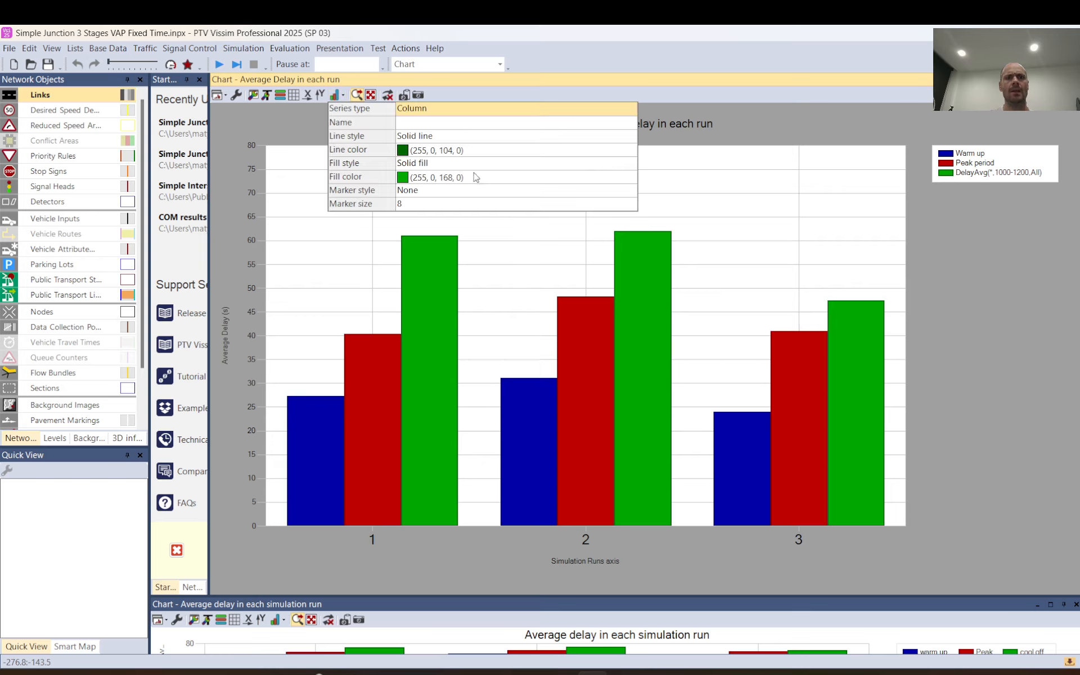
left_click(446, 126)
type("Co")
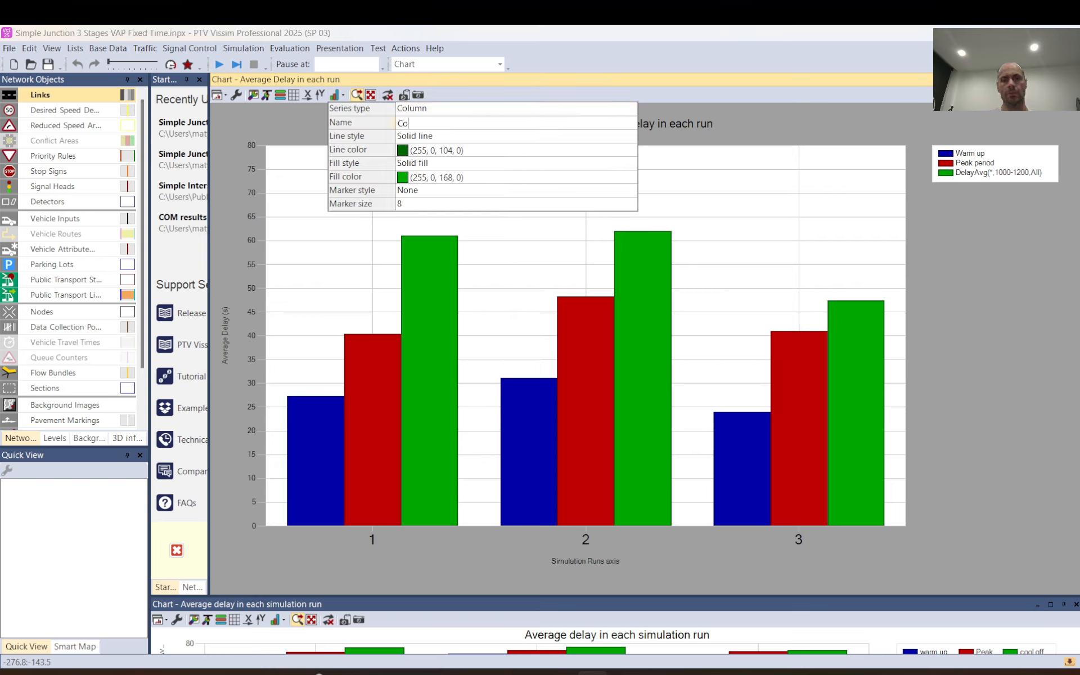
type("ol down")
key("BackSpace")
key("BackSpace")
key("BackSpace")
key("BackSpace")
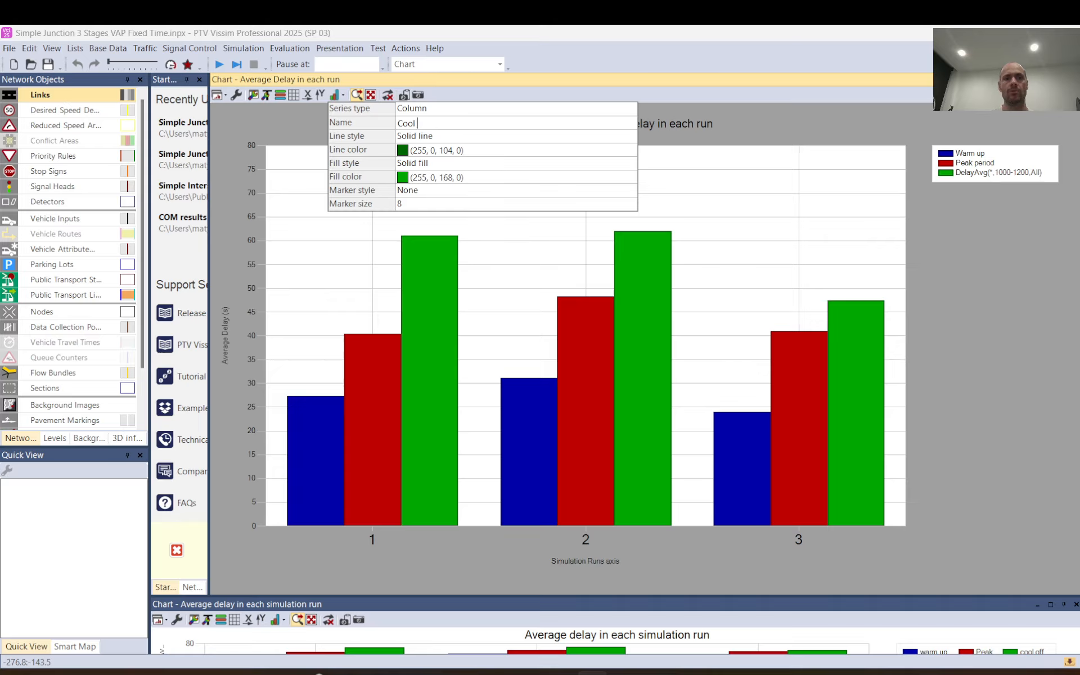
key("Return")
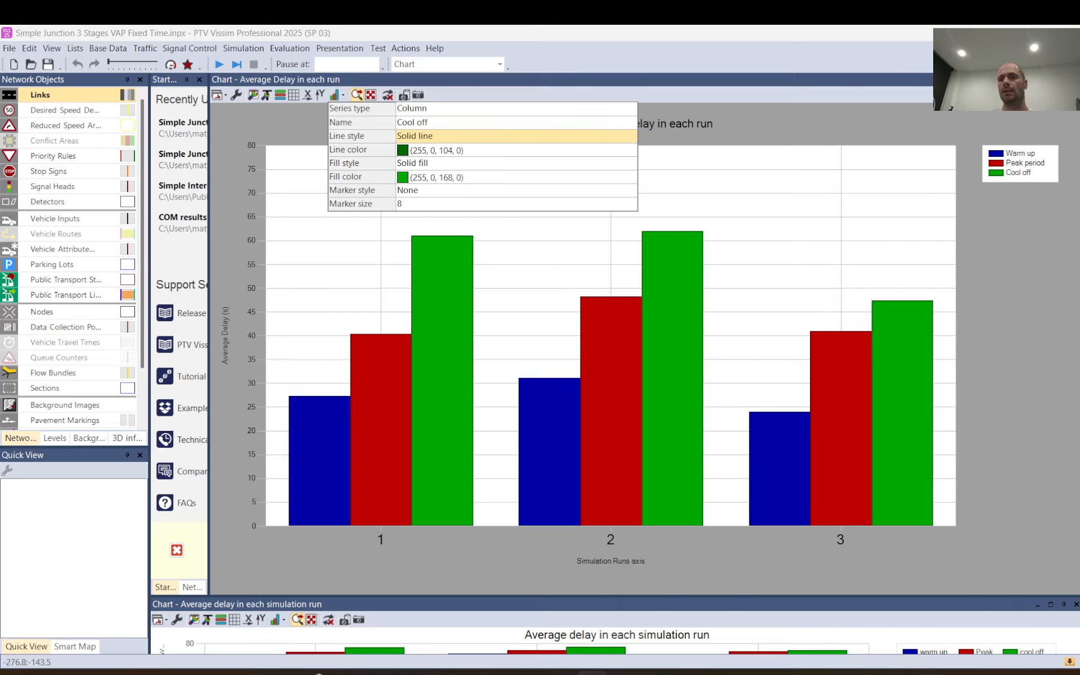
left_click(1018, 146)
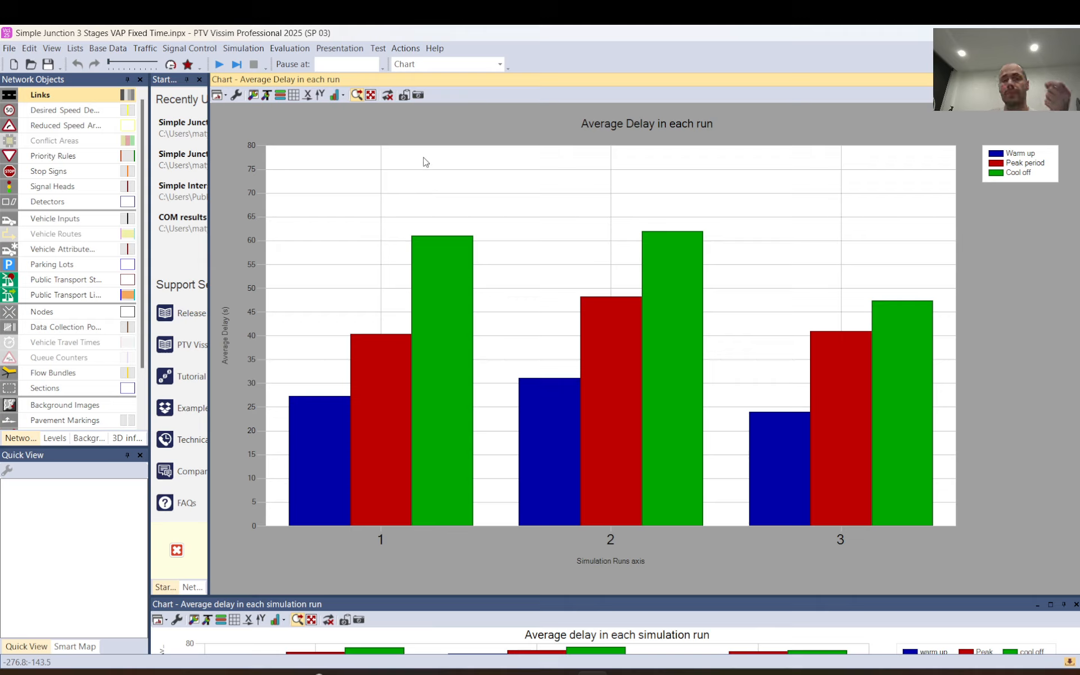
Copy the image of the finished average delay chart to the clipboard.
left_click(405, 95)
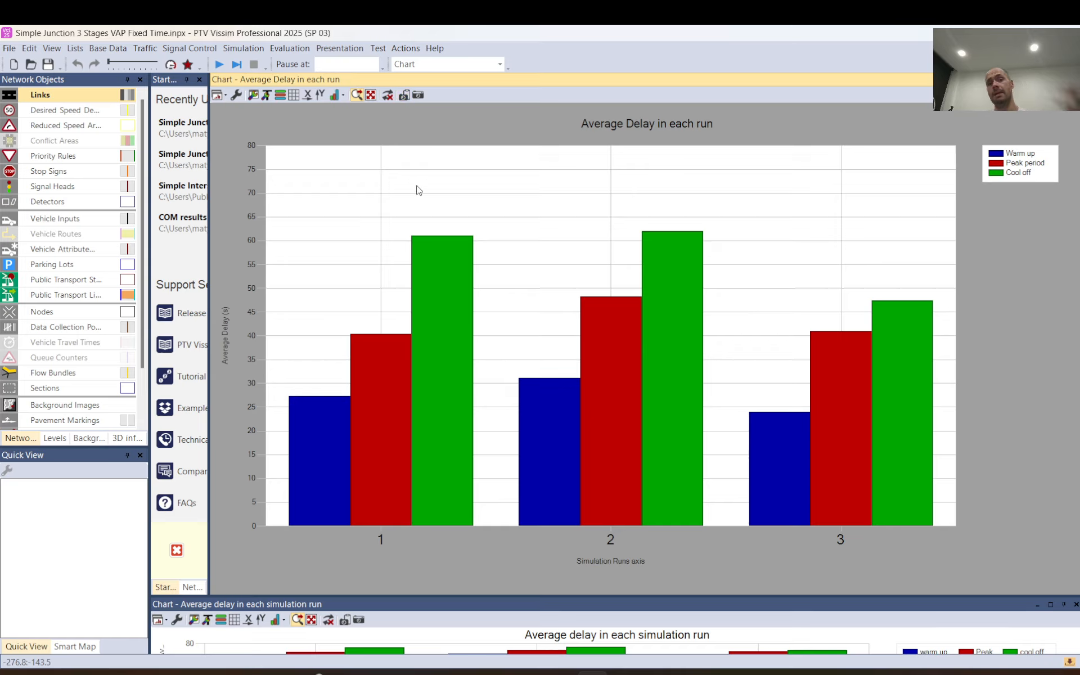